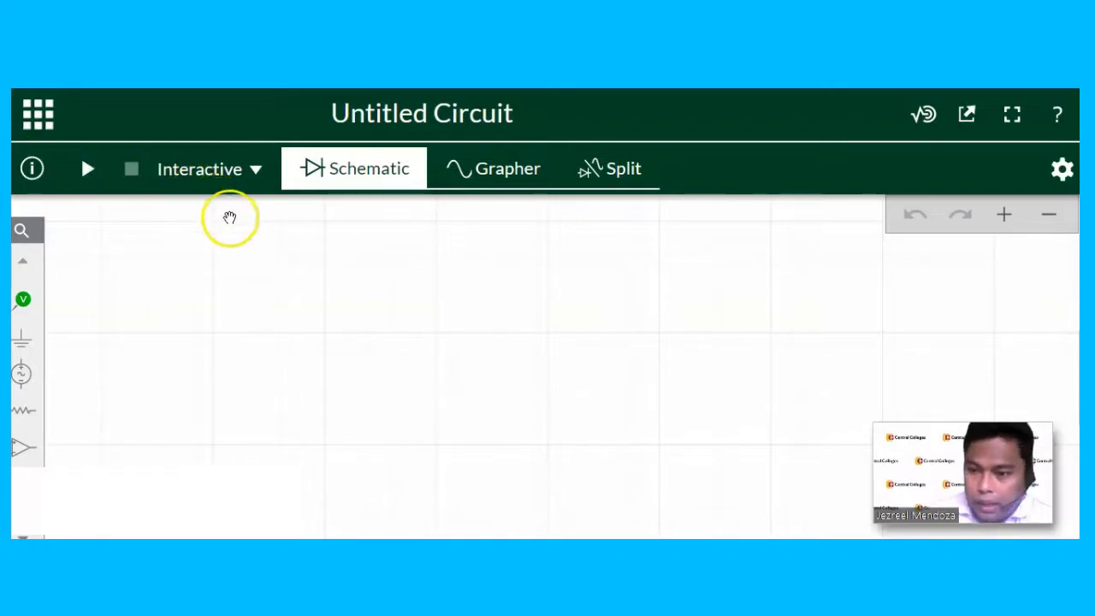
# View the empty grapher, and show the schematic and grapher side by side
pyautogui.click(518, 169)
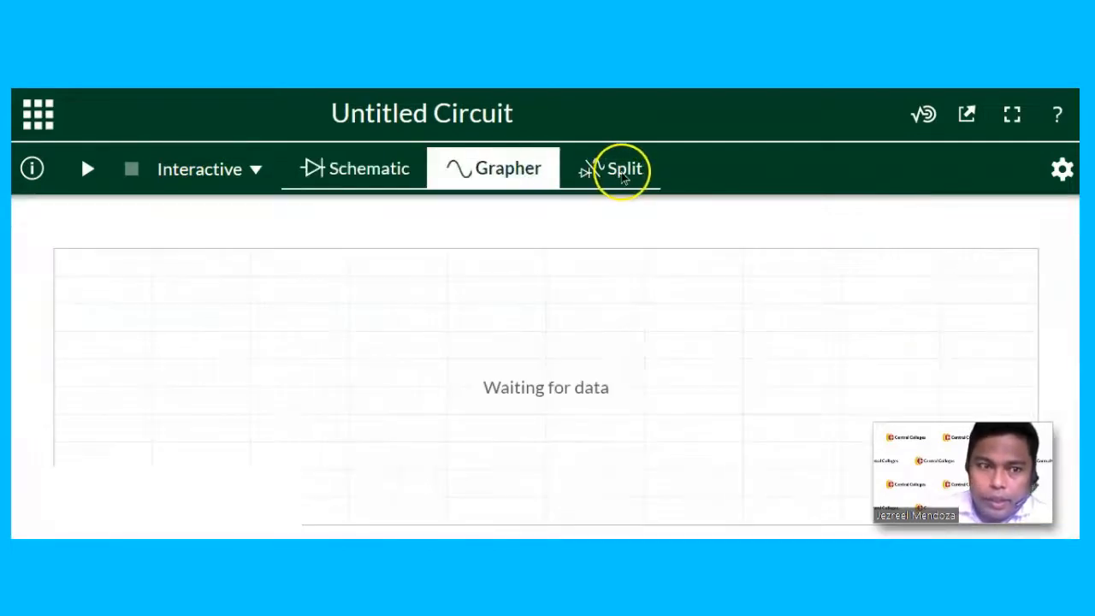
pyautogui.click(624, 174)
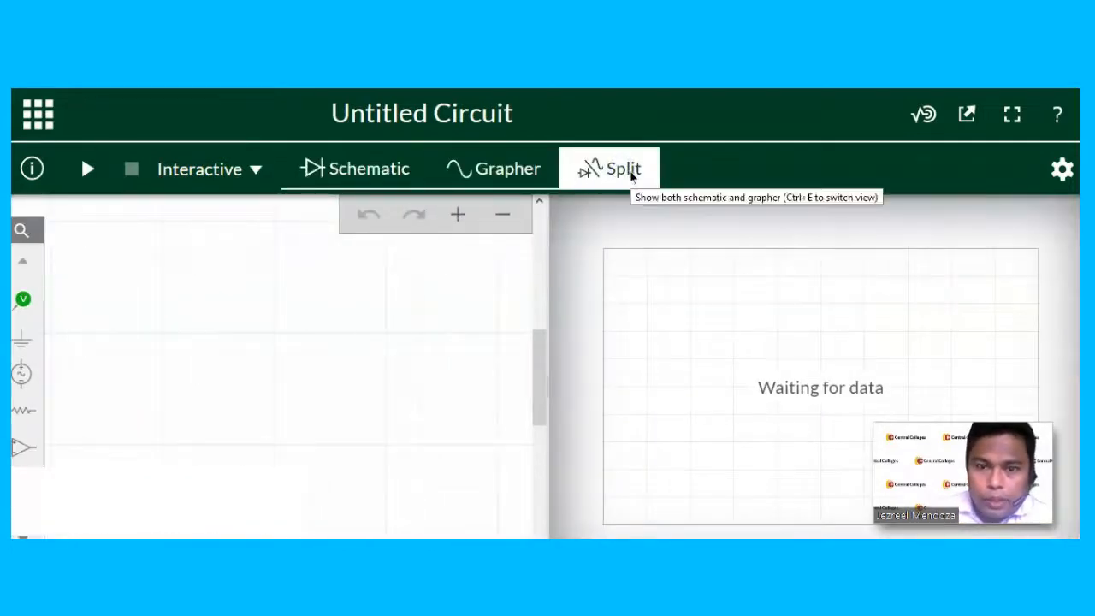
# Rename the untitled circuit as MY CIRCUIT LAB 1
pyautogui.click(379, 124)
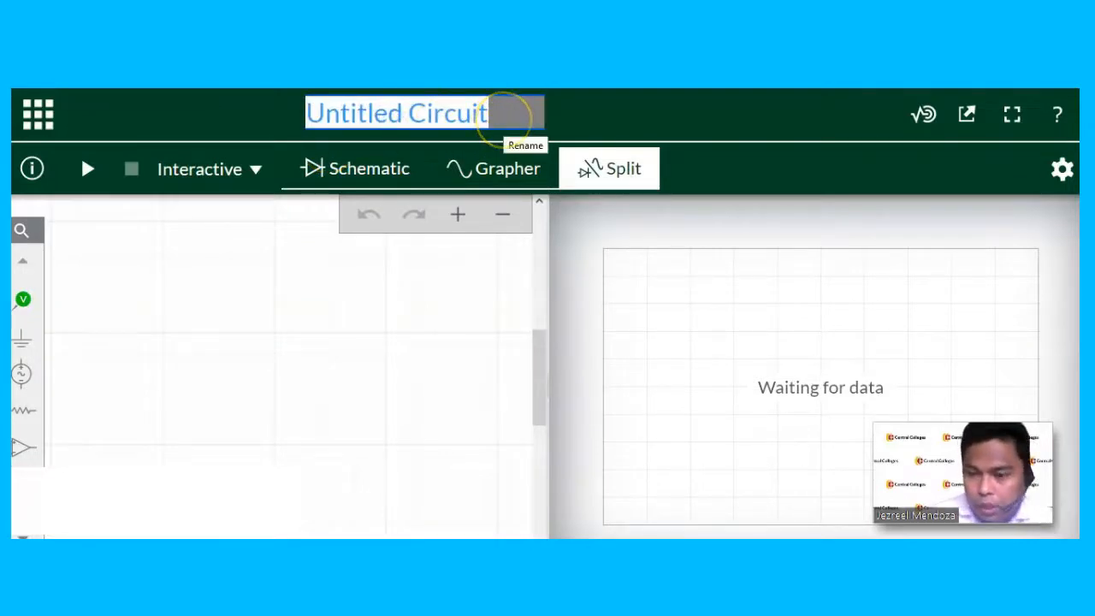
pyautogui.write('my')
pyautogui.press('BackSpace')
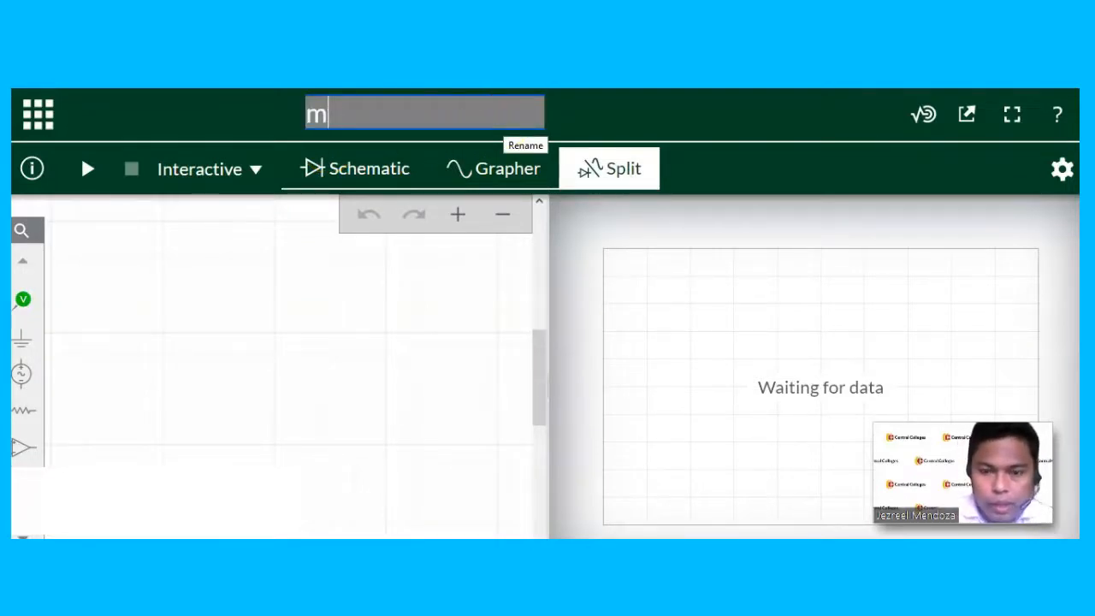
pyautogui.press('BackSpace')
pyautogui.write('MY')
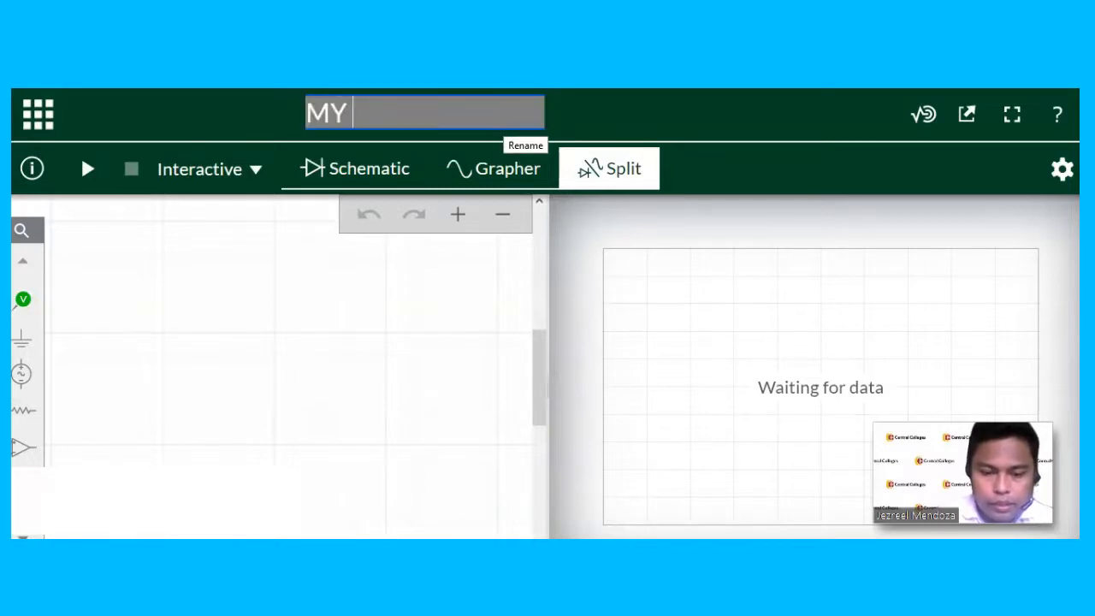
pyautogui.write(' CIRCUIT')
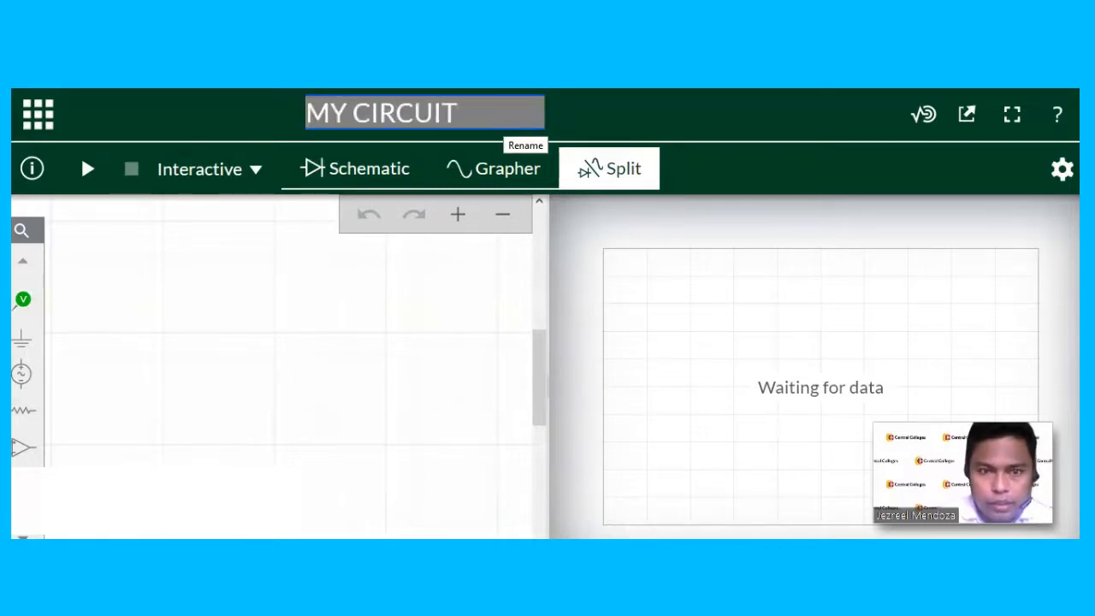
pyautogui.write(' LAB ')
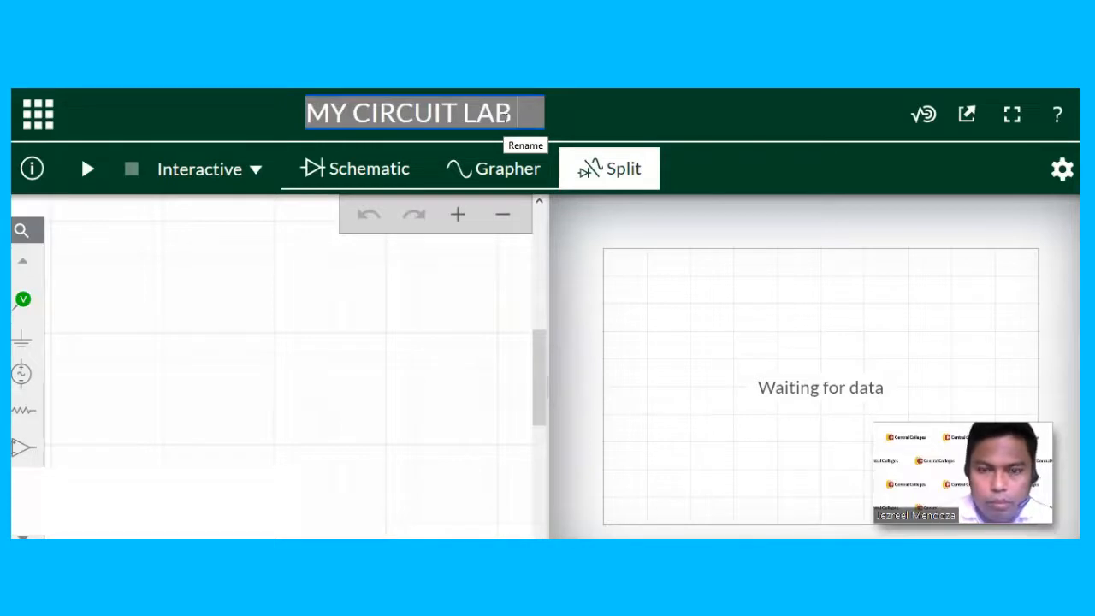
pyautogui.write('1')
pyautogui.press('Return')
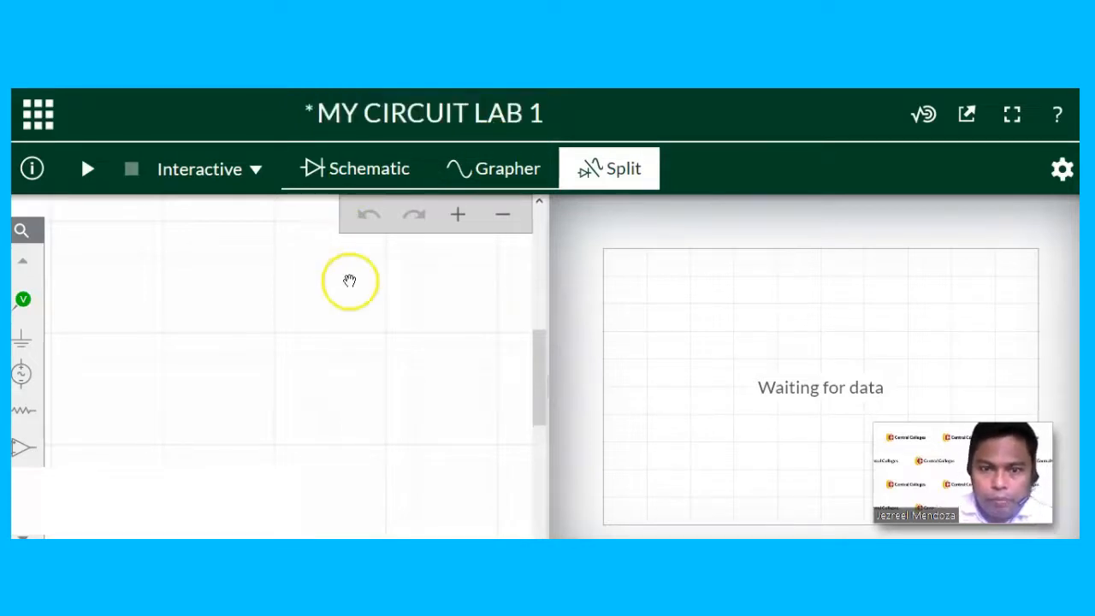
# Review the available simulation types without changing the current one, and return to the schematic-only view
pyautogui.click(247, 168)
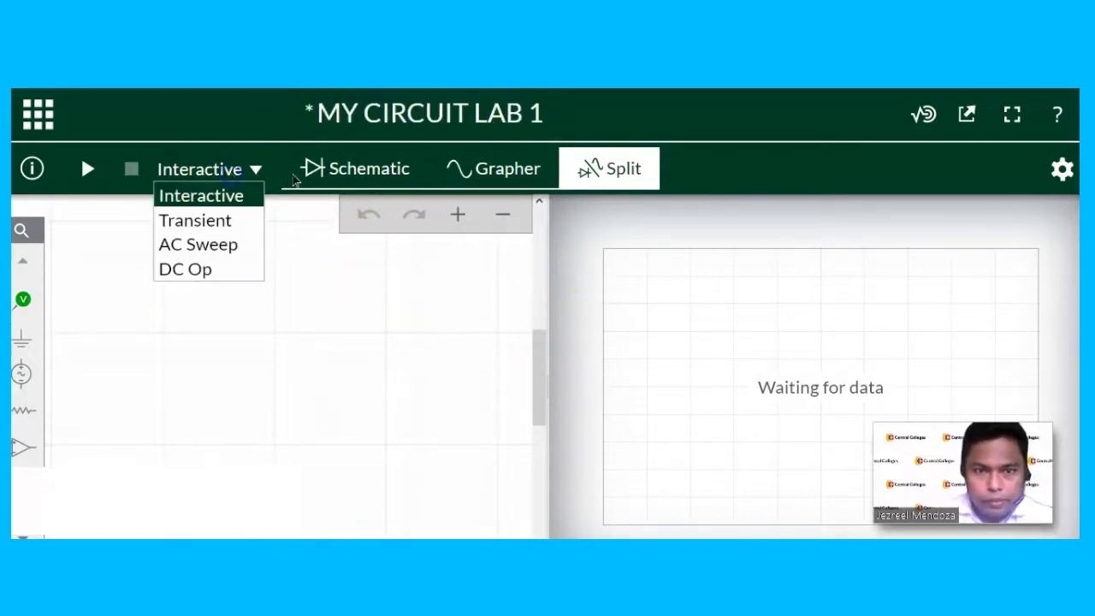
pyautogui.click(271, 170)
pyautogui.click(334, 172)
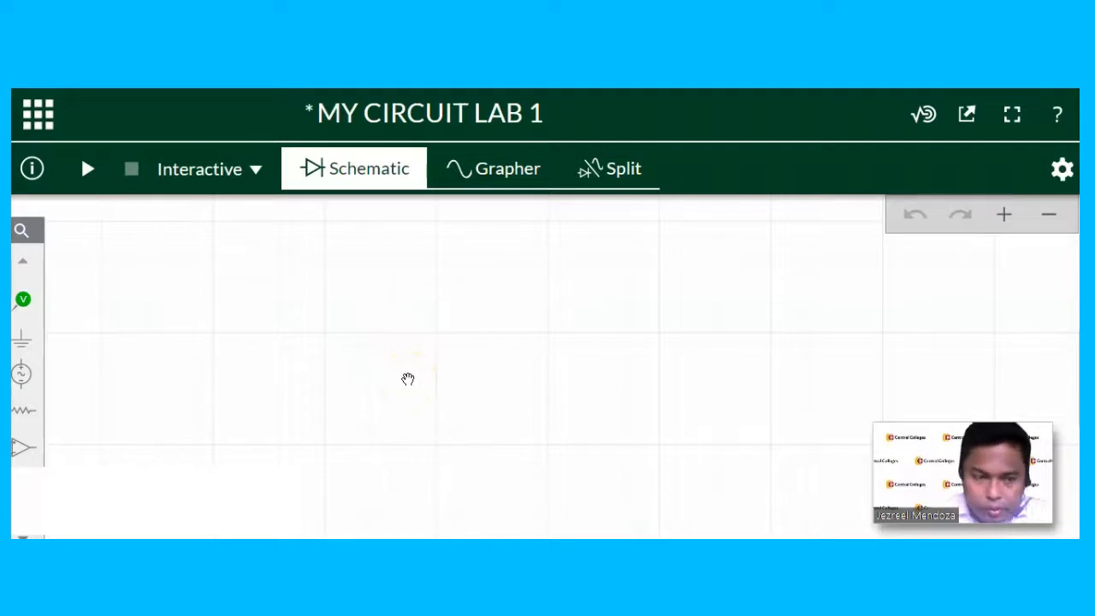
# Examine the analysis and annotation probes, trying out the Current probe without placing it, and the schematic connectors
pyautogui.click(23, 307)
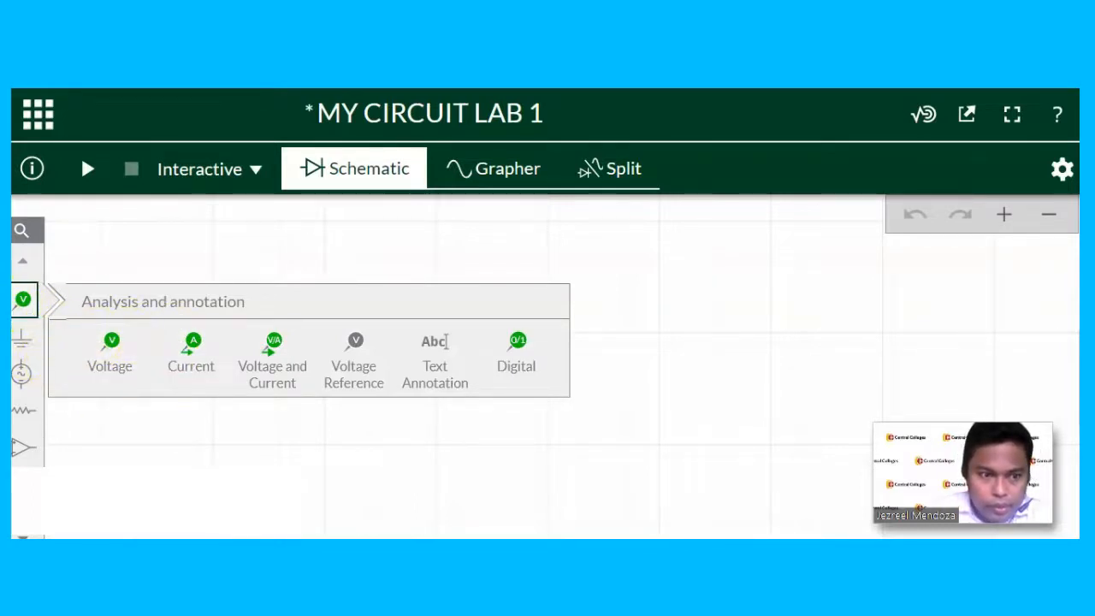
pyautogui.click(192, 351)
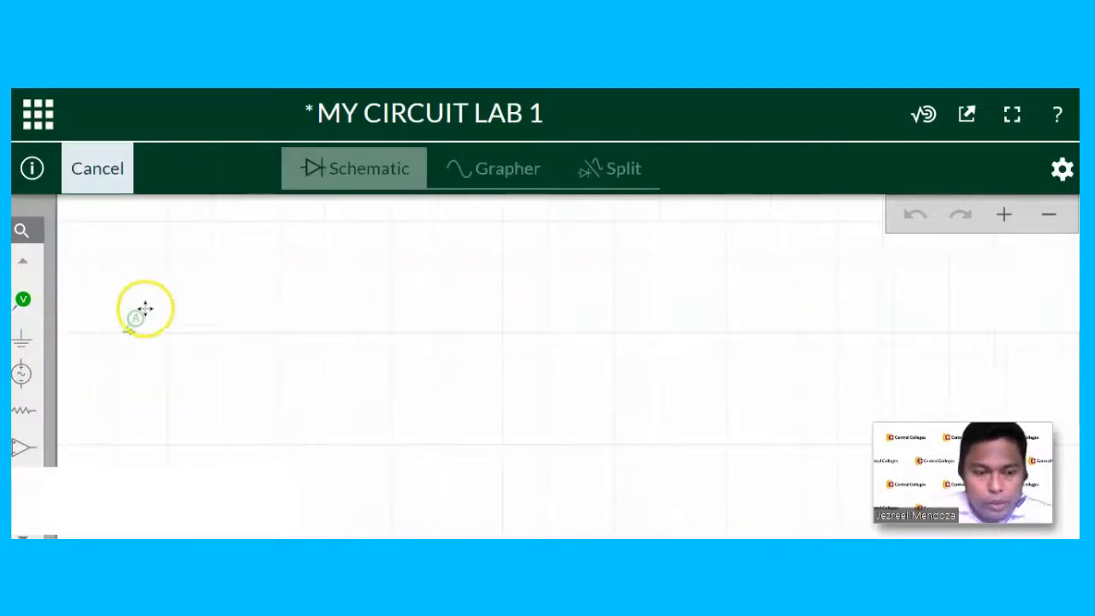
pyautogui.press('Escape')
pyautogui.click(24, 300)
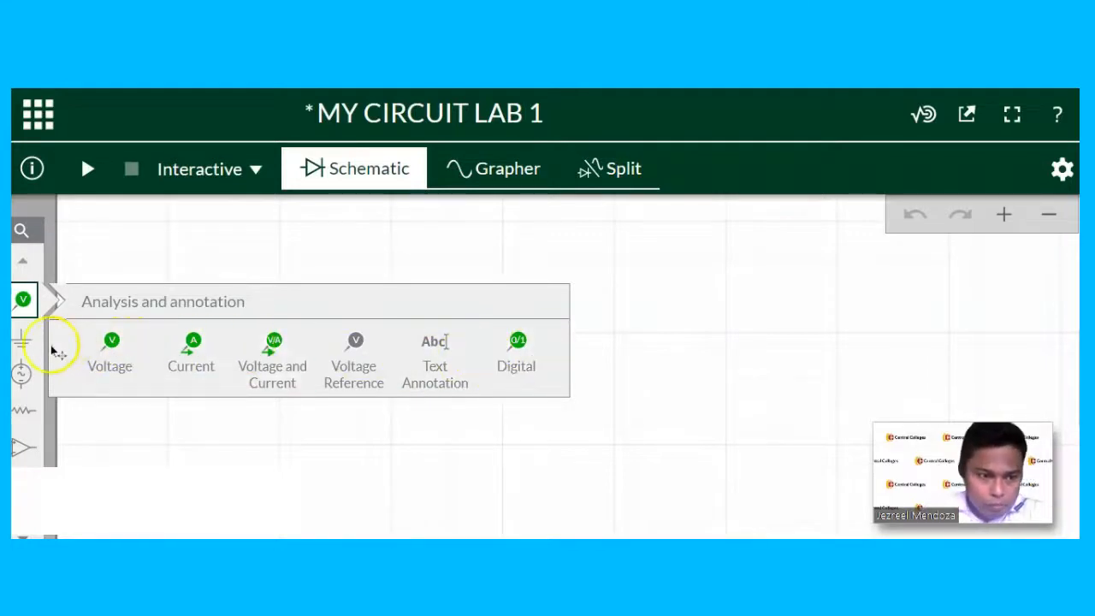
pyautogui.click(26, 342)
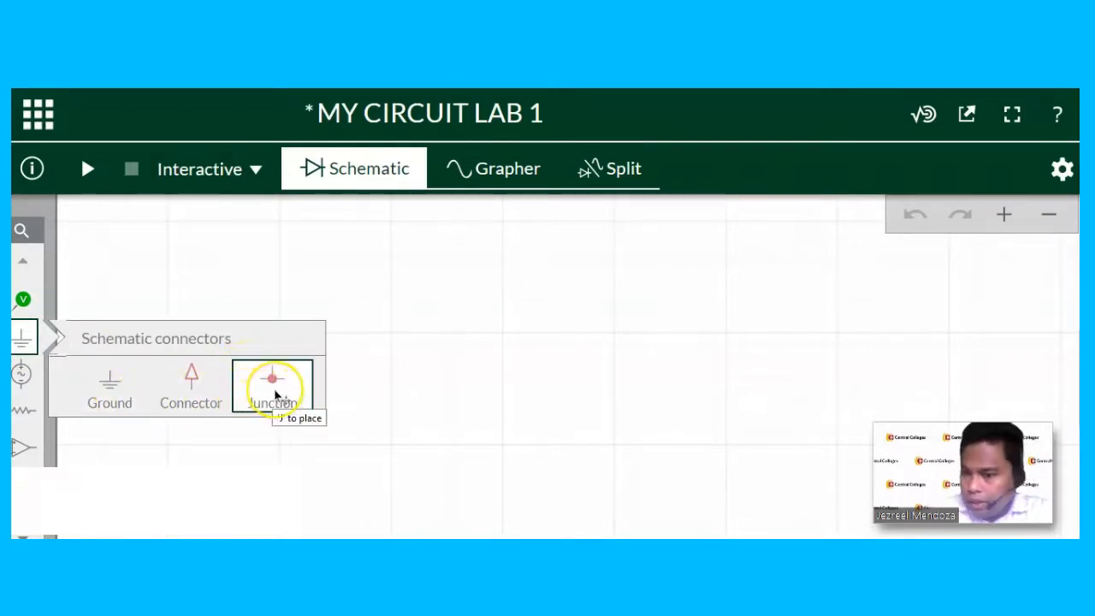
# Examine the available sources and passive components, trying out the Capacitor without placing it
pyautogui.click(25, 377)
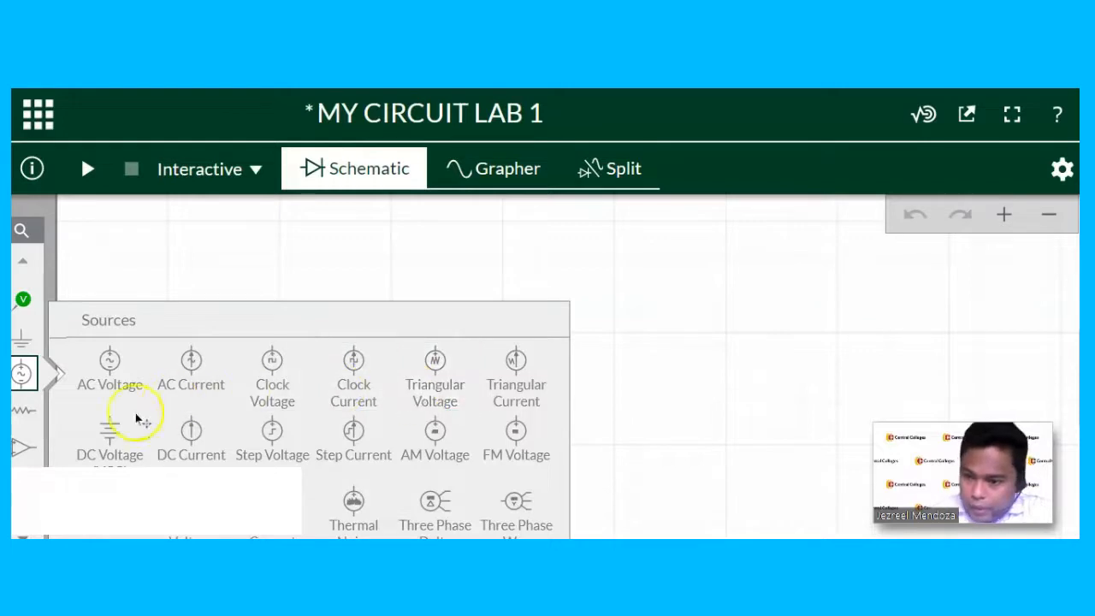
pyautogui.click(109, 431)
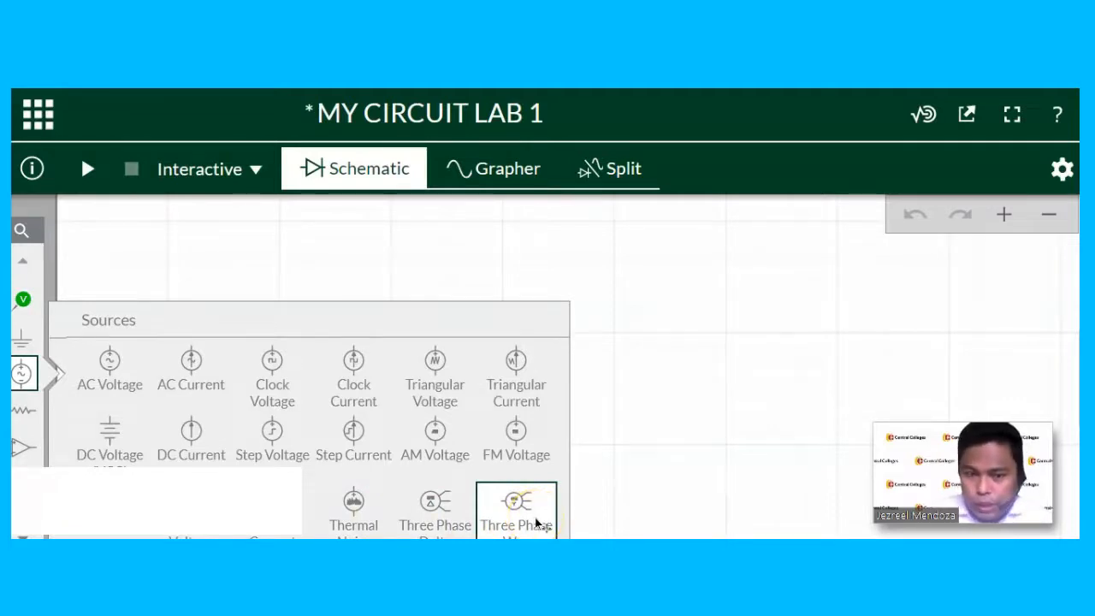
pyautogui.click(29, 411)
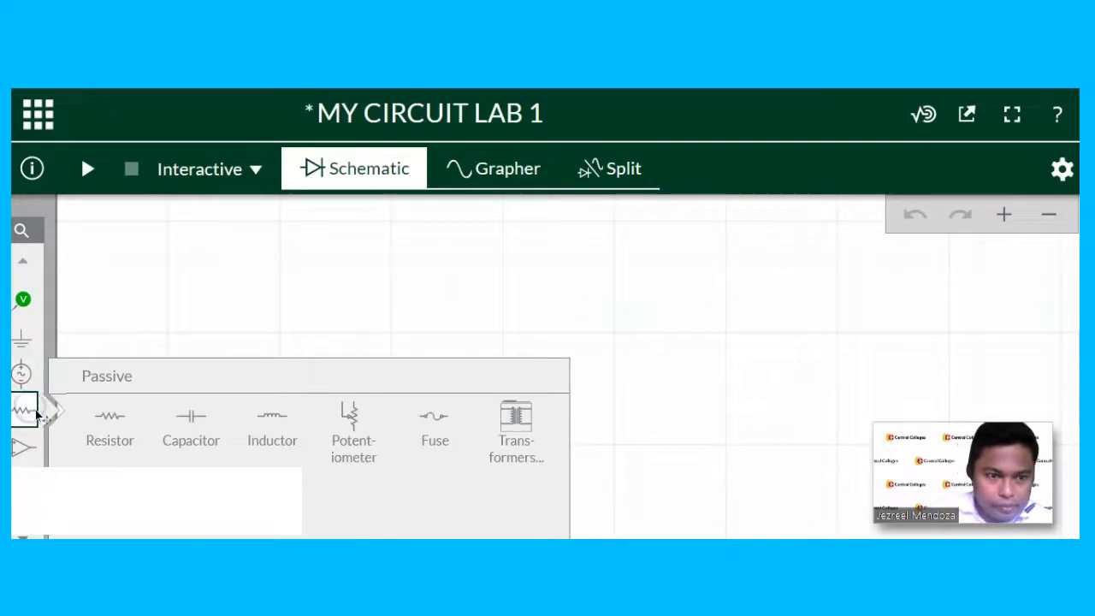
pyautogui.click(192, 427)
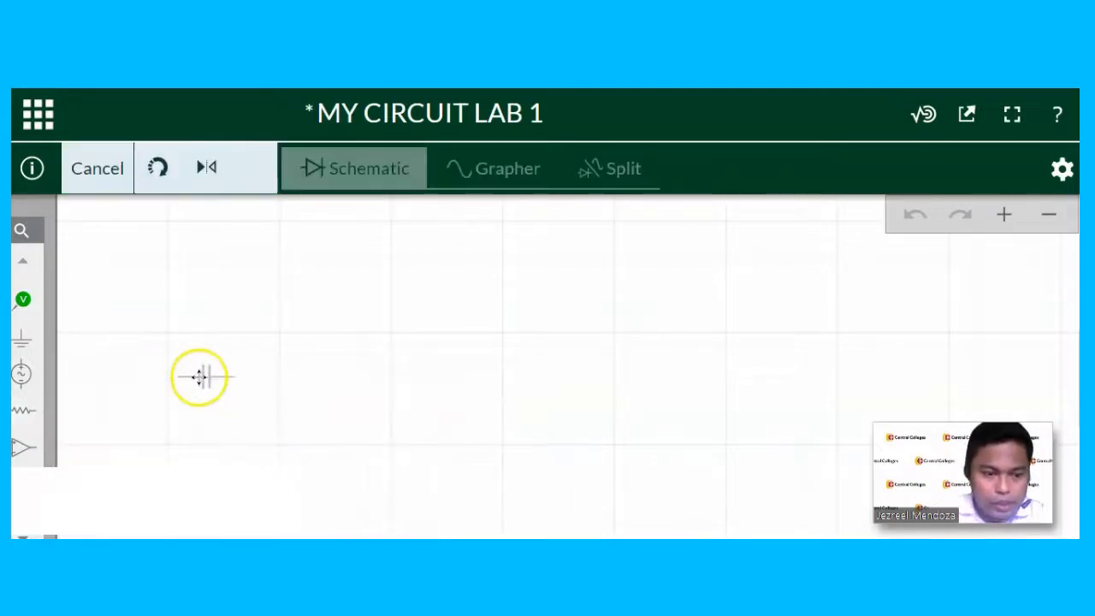
pyautogui.press('Escape')
pyautogui.click(25, 410)
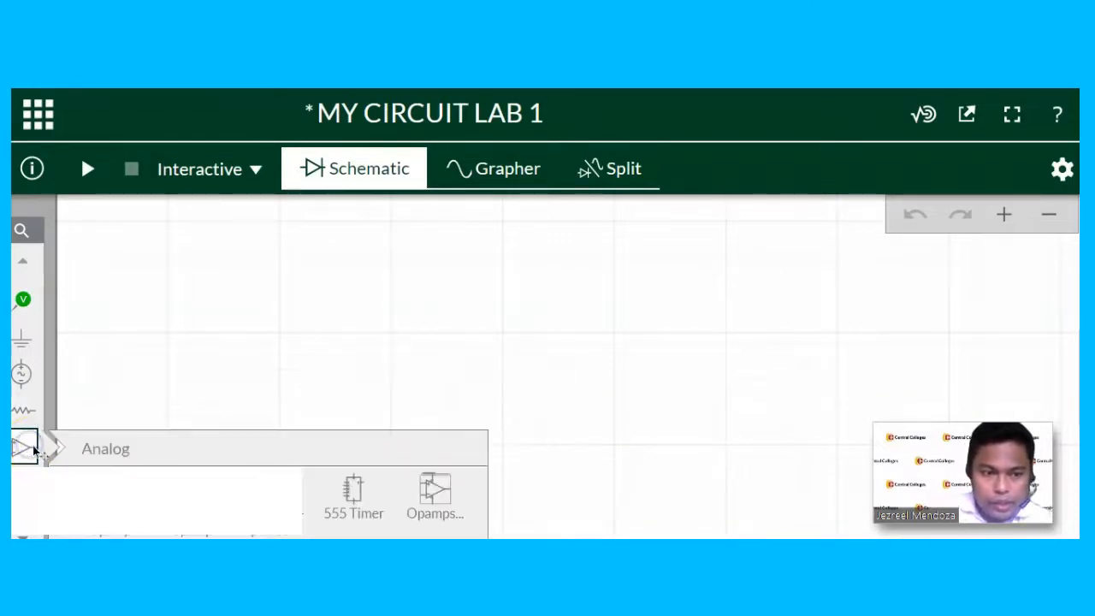
# Examine the analog, diode and indicator components in the component library
pyautogui.moveTo(24, 445)
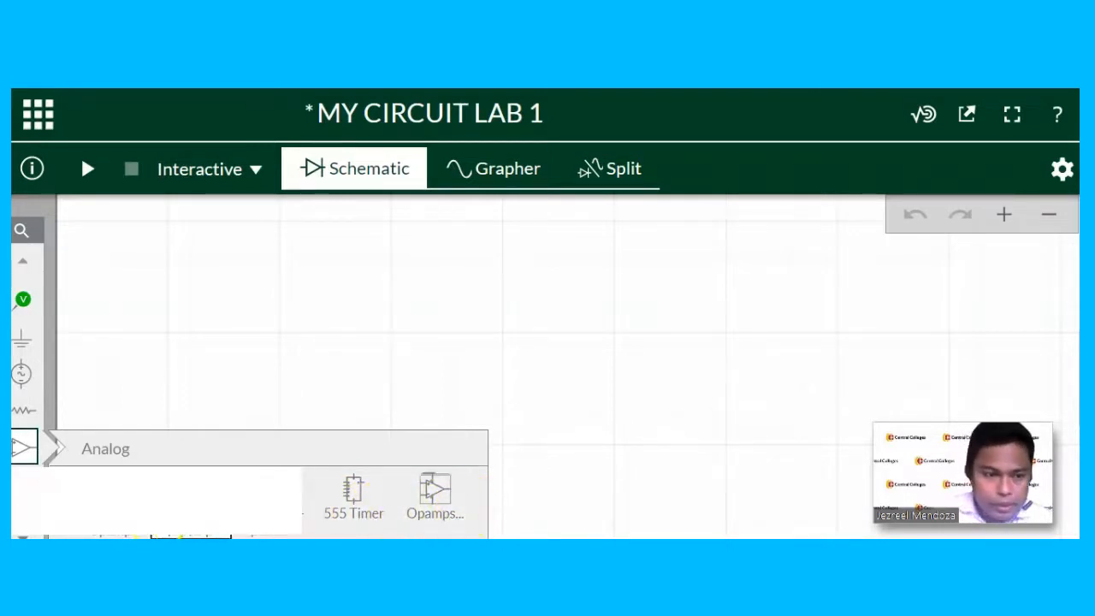
pyautogui.click(23, 483)
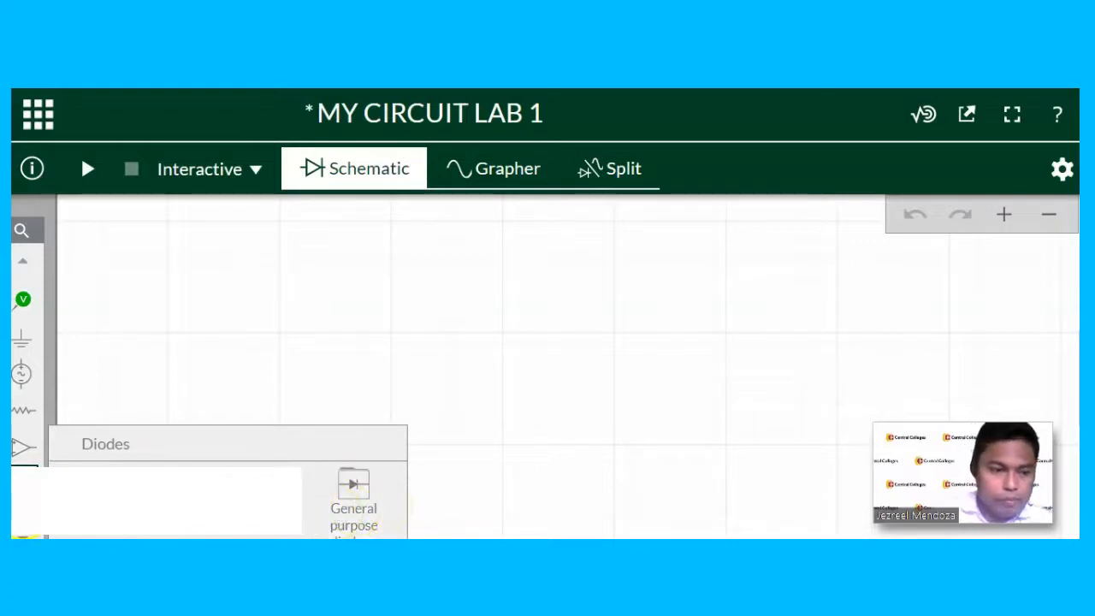
pyautogui.scroll(-3, 36, 476)
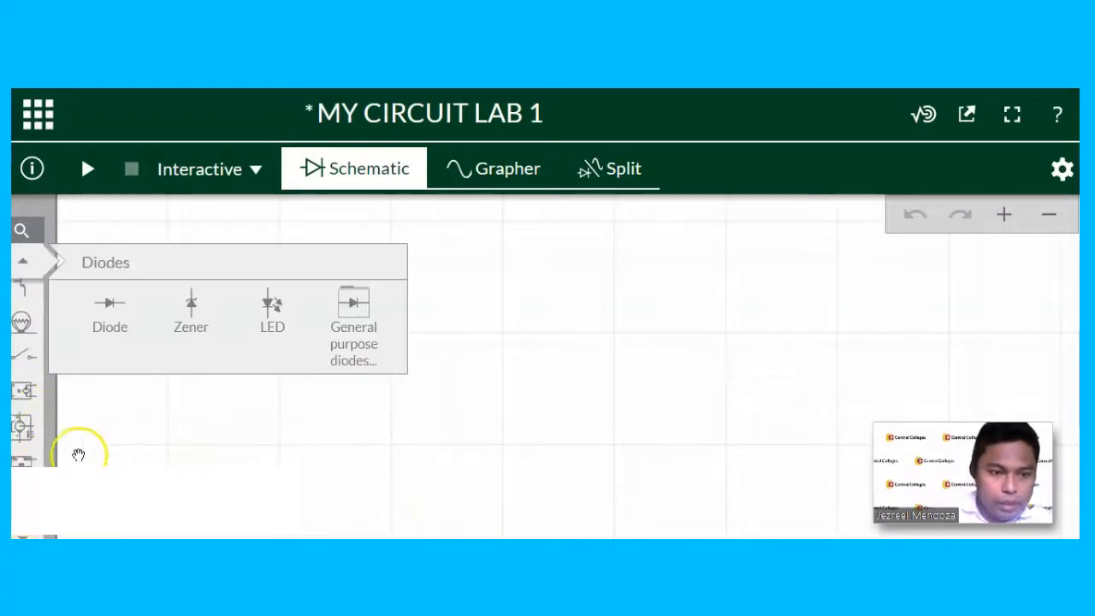
pyautogui.click(141, 447)
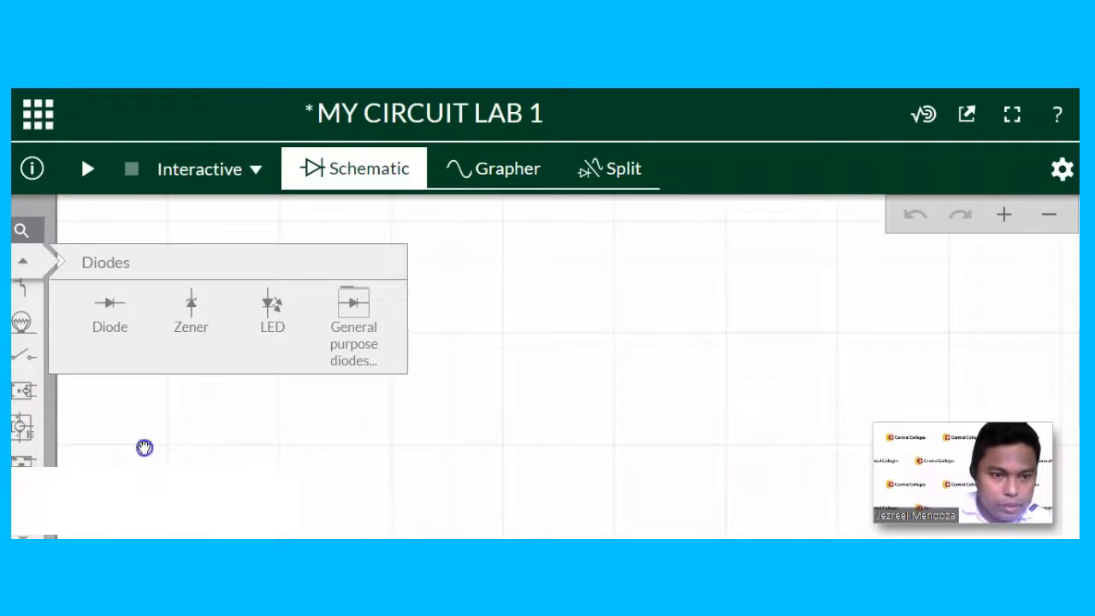
pyautogui.click(24, 323)
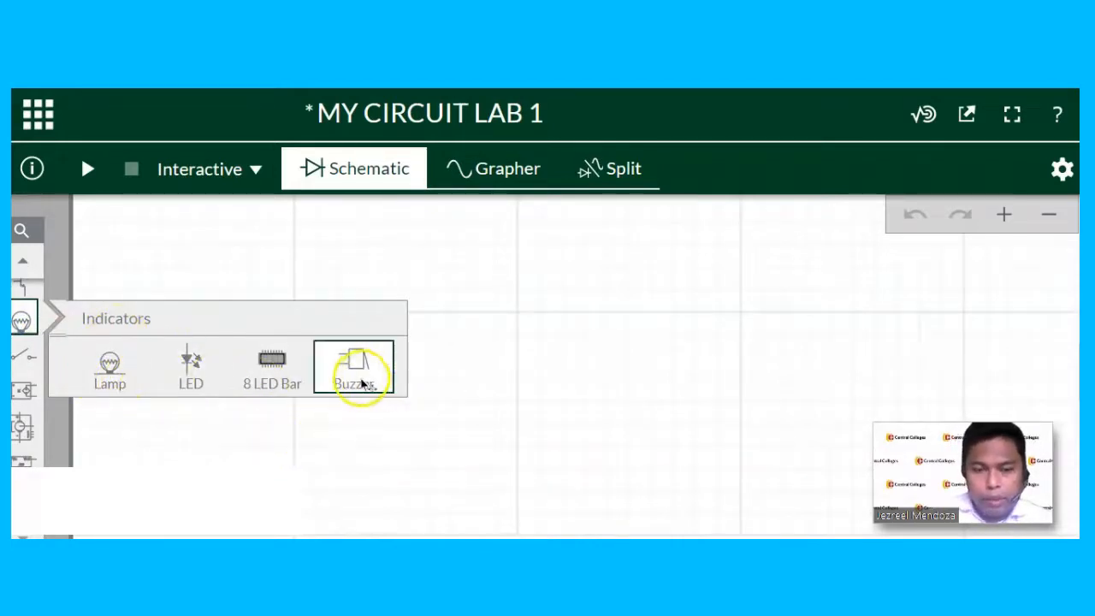
pyautogui.click(25, 260)
pyautogui.click(23, 261)
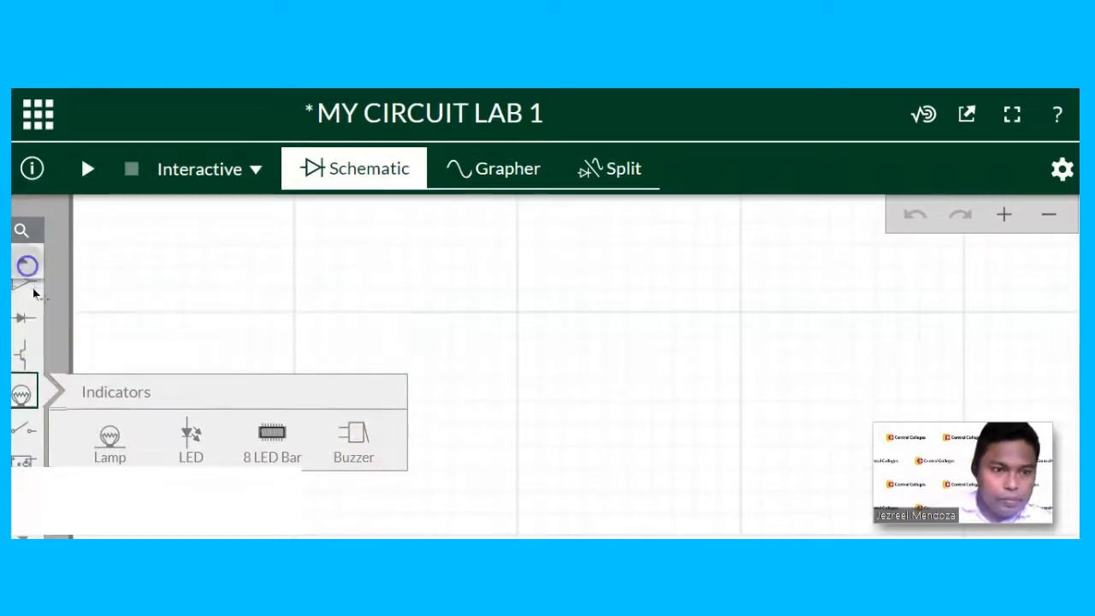
# Examine the transistors, switches, modeling blocks, electromechanical, power and digital components in the library
pyautogui.moveTo(25, 353)
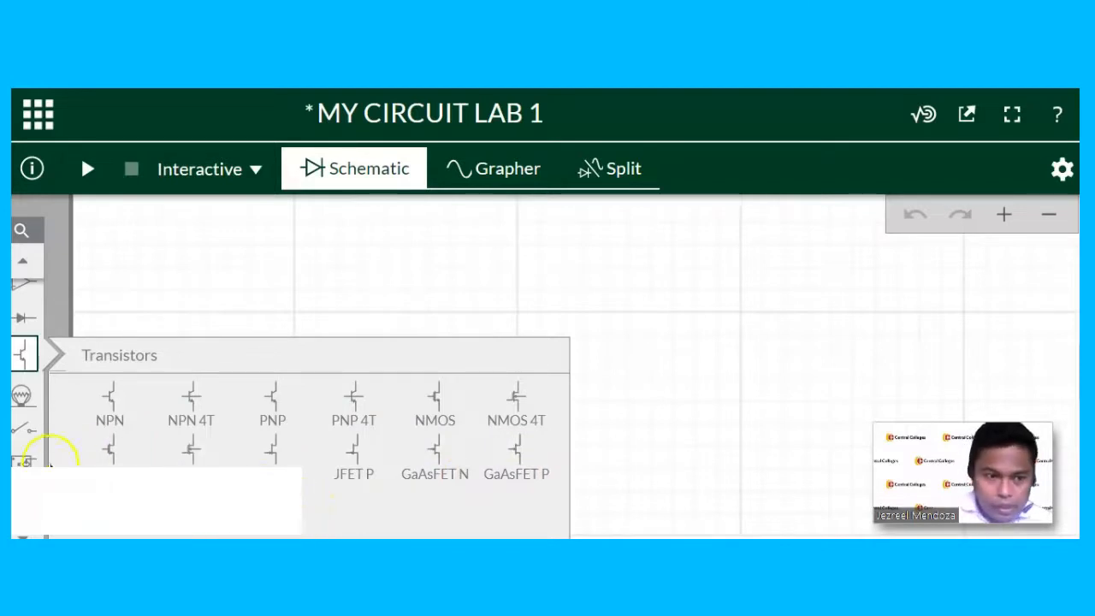
pyautogui.click(17, 432)
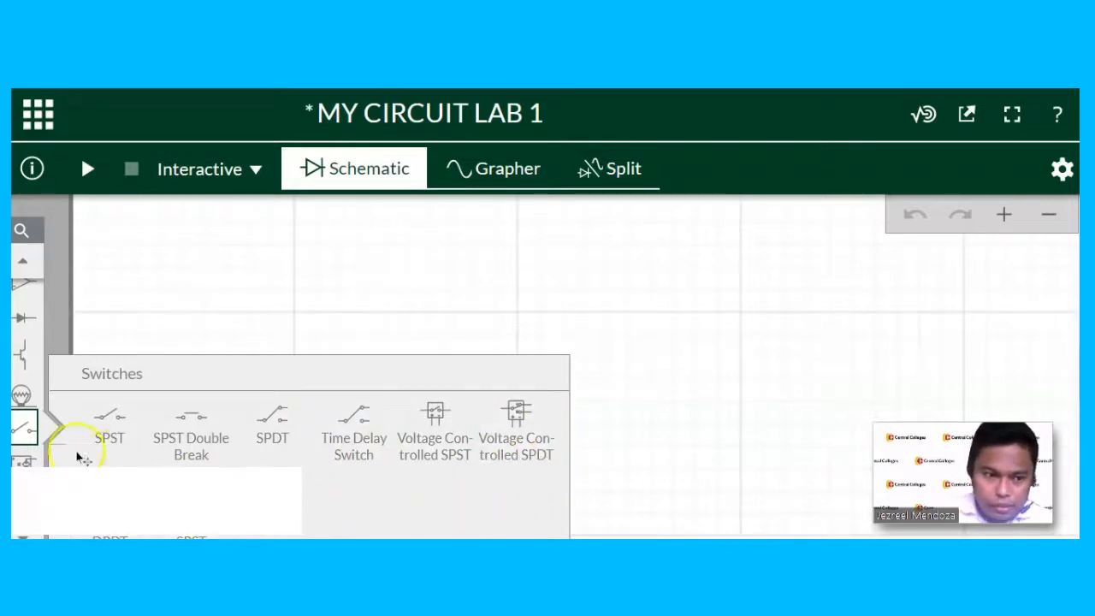
pyautogui.click(19, 463)
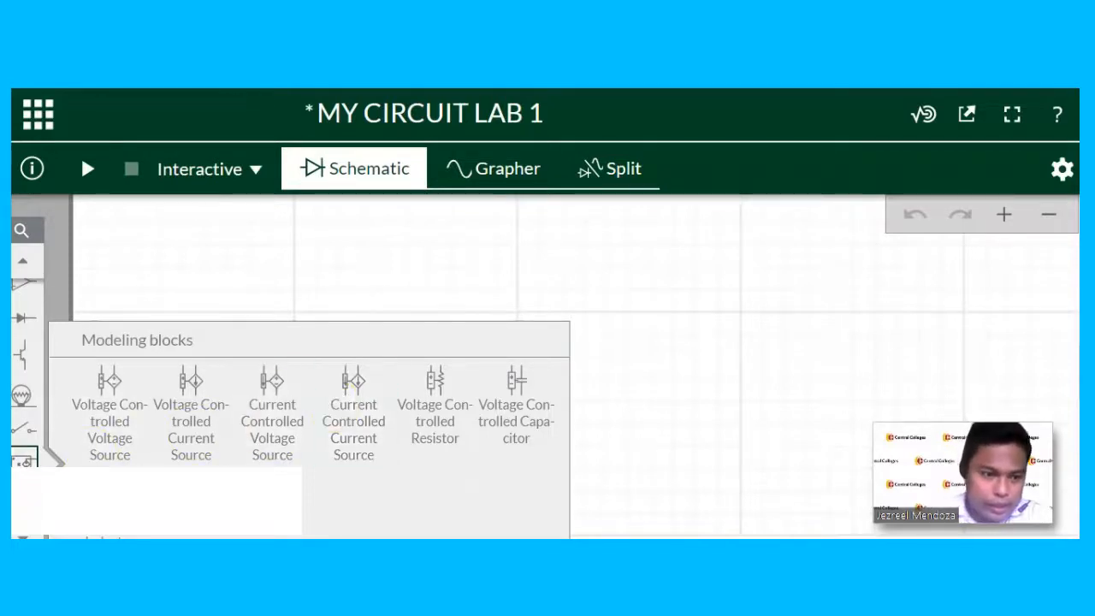
pyautogui.scroll(-1, 21, 491)
pyautogui.click(23, 425)
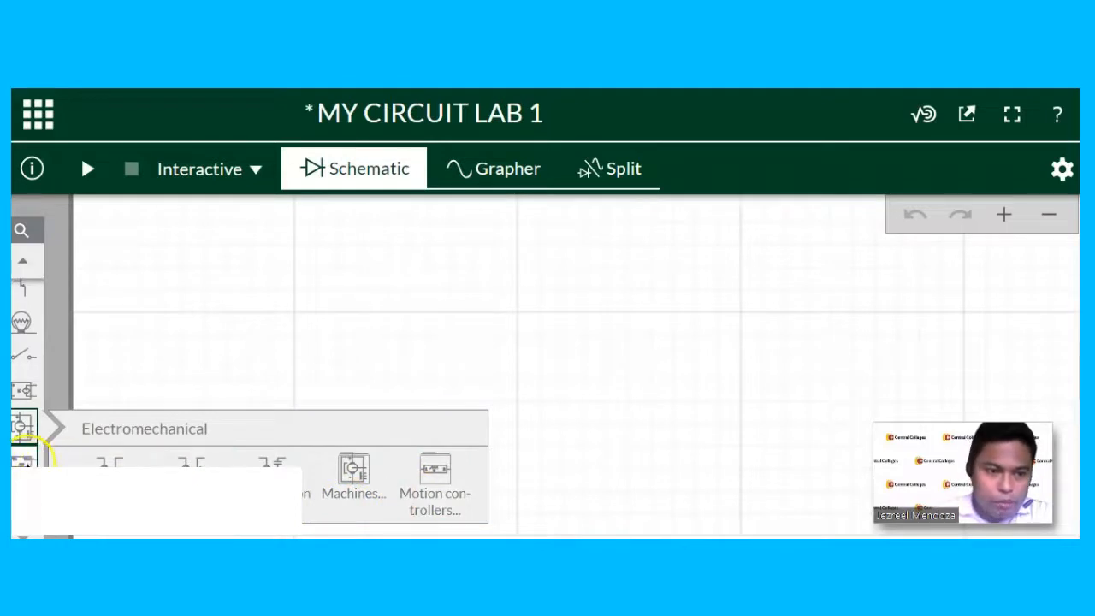
pyautogui.moveTo(23, 460)
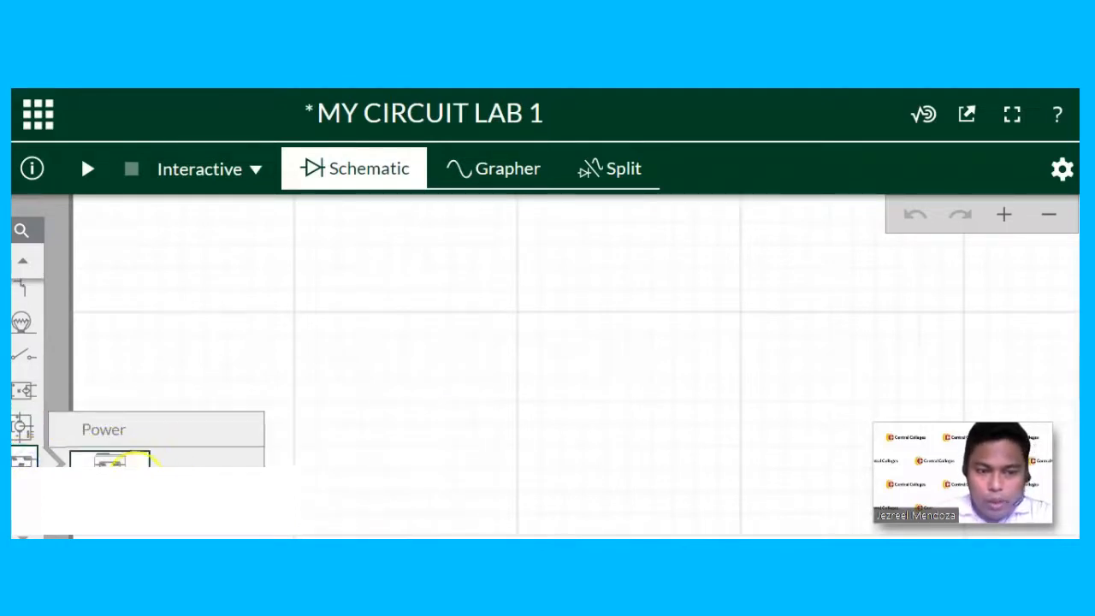
pyautogui.moveTo(23, 495)
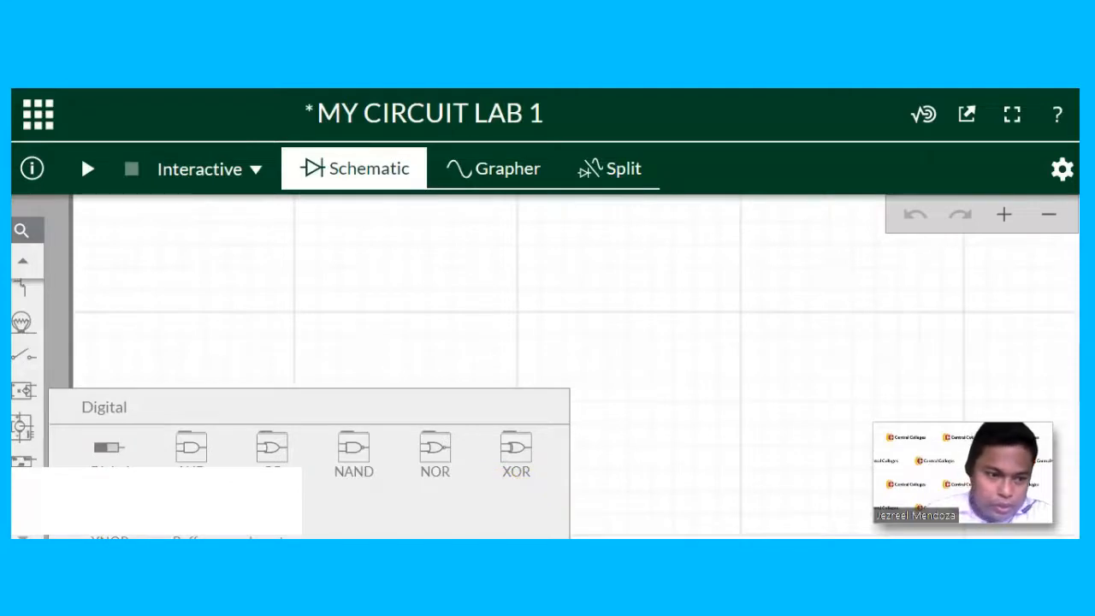
# Place a DC Voltage source on the left part of the blank schematic sheet
pyautogui.scroll(5, 38, 389)
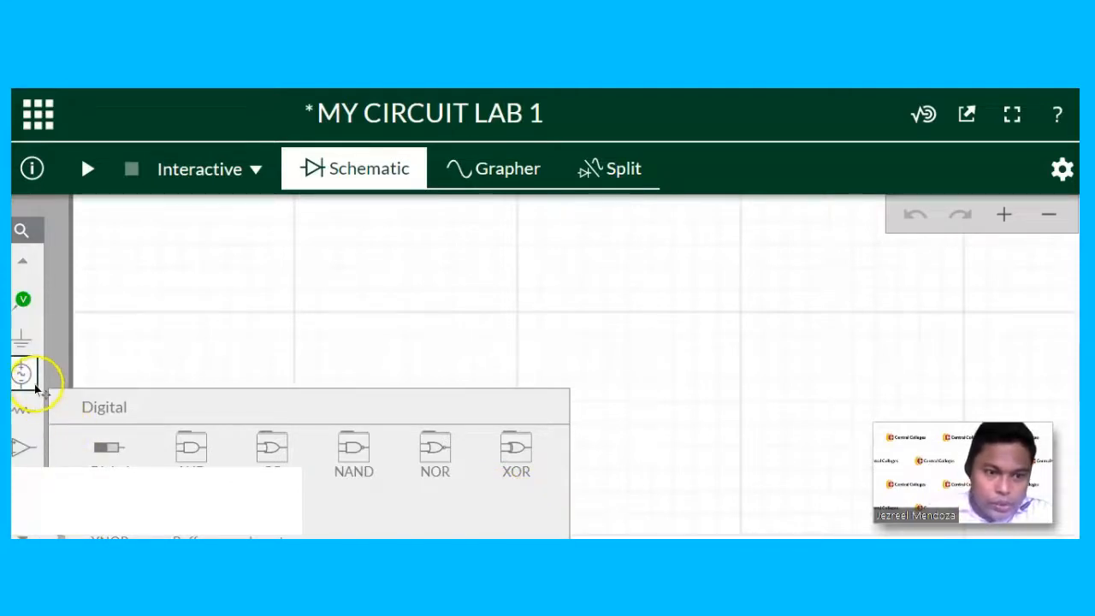
pyautogui.click(115, 320)
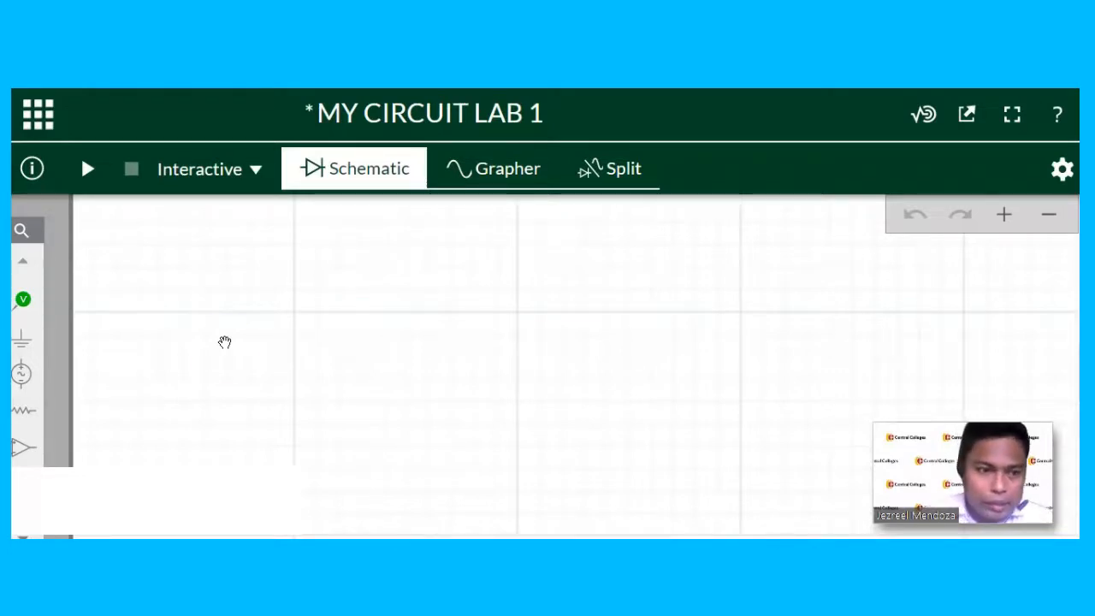
pyautogui.click(31, 391)
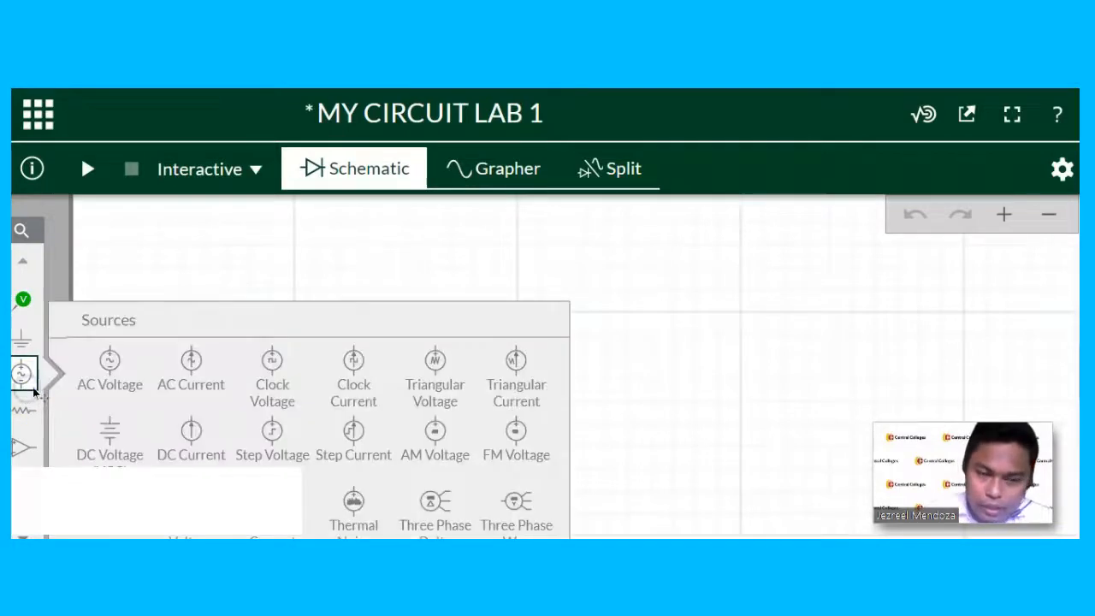
pyautogui.click(120, 439)
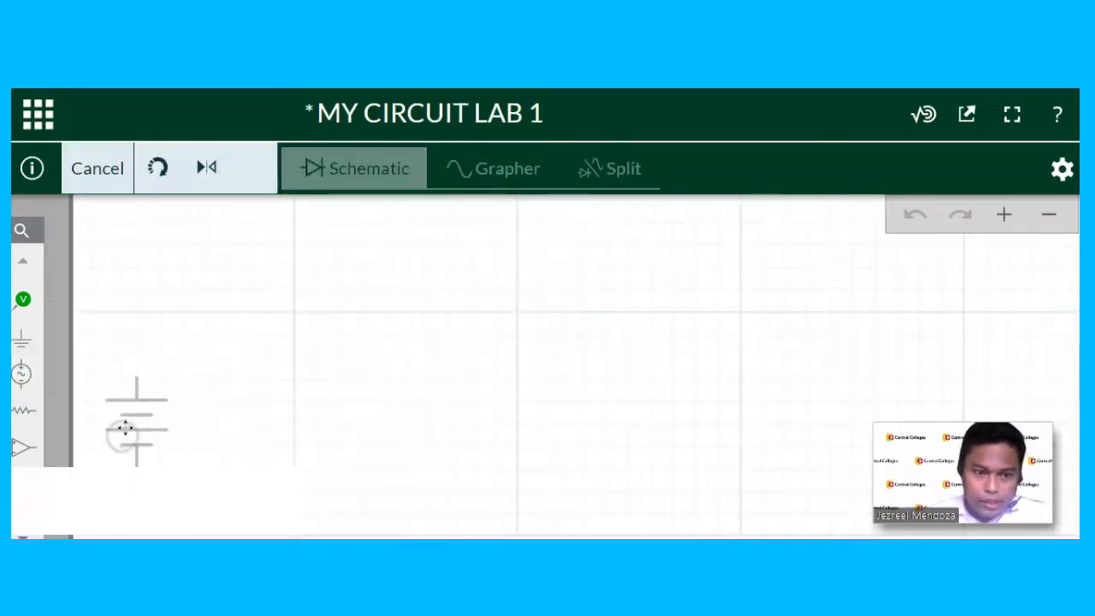
pyautogui.click(337, 366)
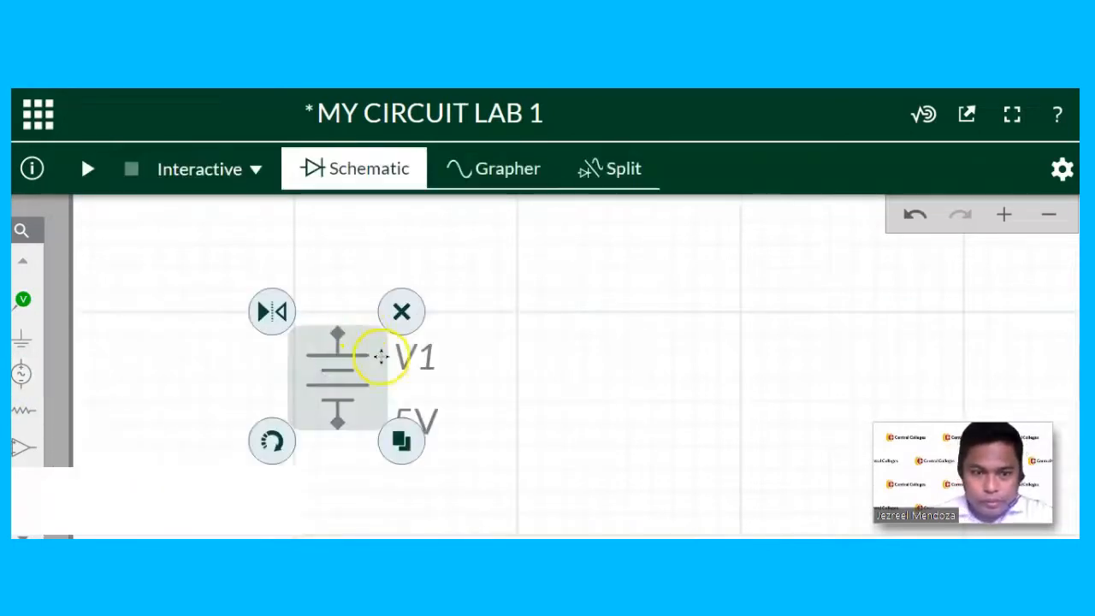
pyautogui.scroll(-5, 382, 356)
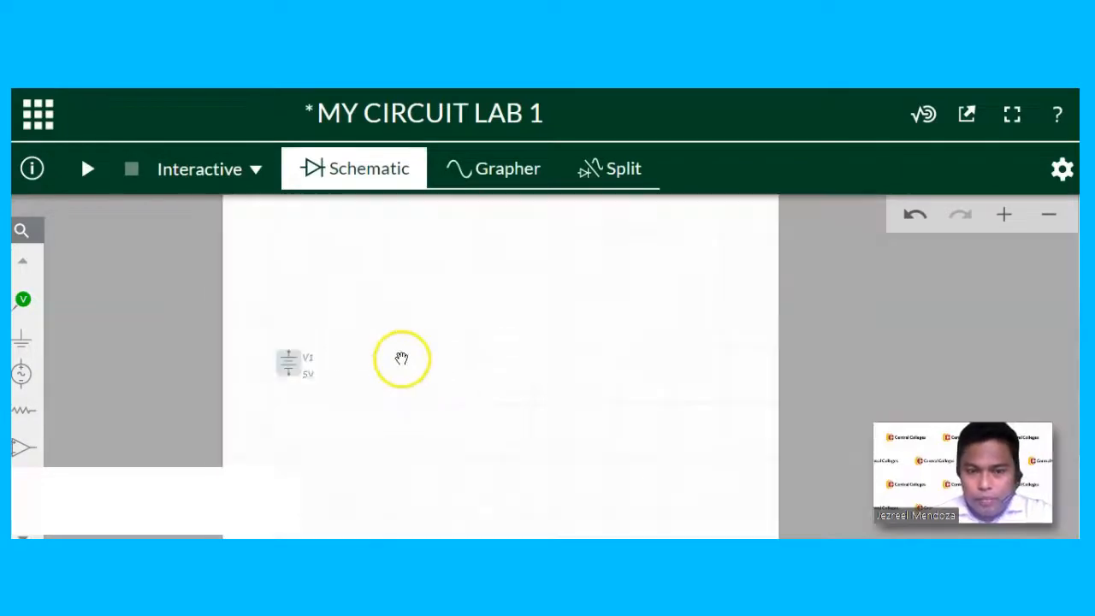
pyautogui.click(315, 363)
pyautogui.scroll(2, 282, 366)
pyautogui.click(443, 397)
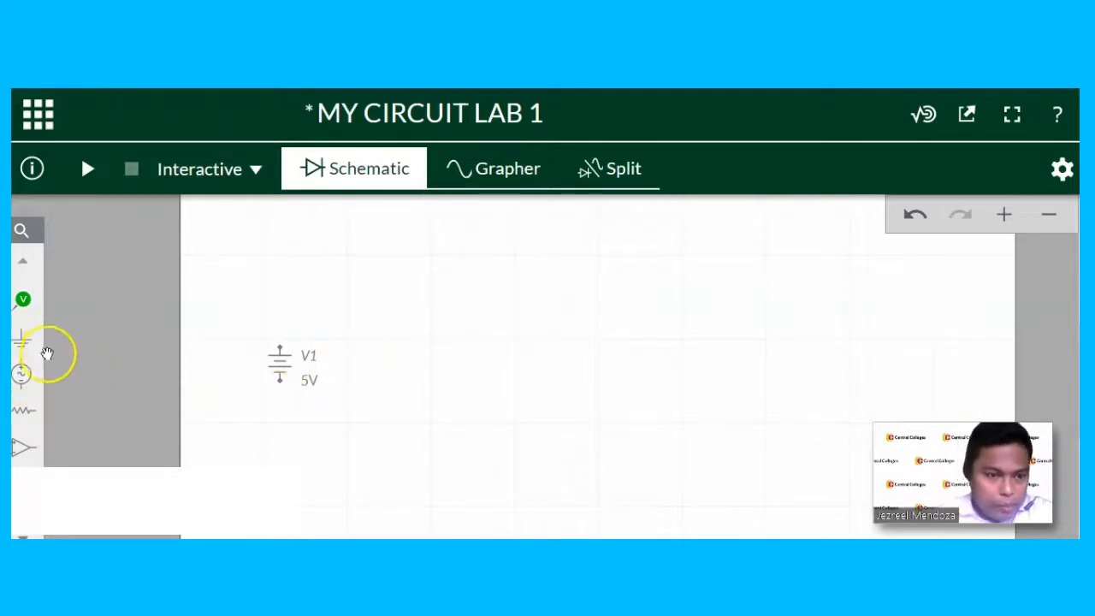
# Place two resistors side by side in a horizontal row, above and to the right of voltage source V1
pyautogui.click(23, 410)
pyautogui.click(119, 421)
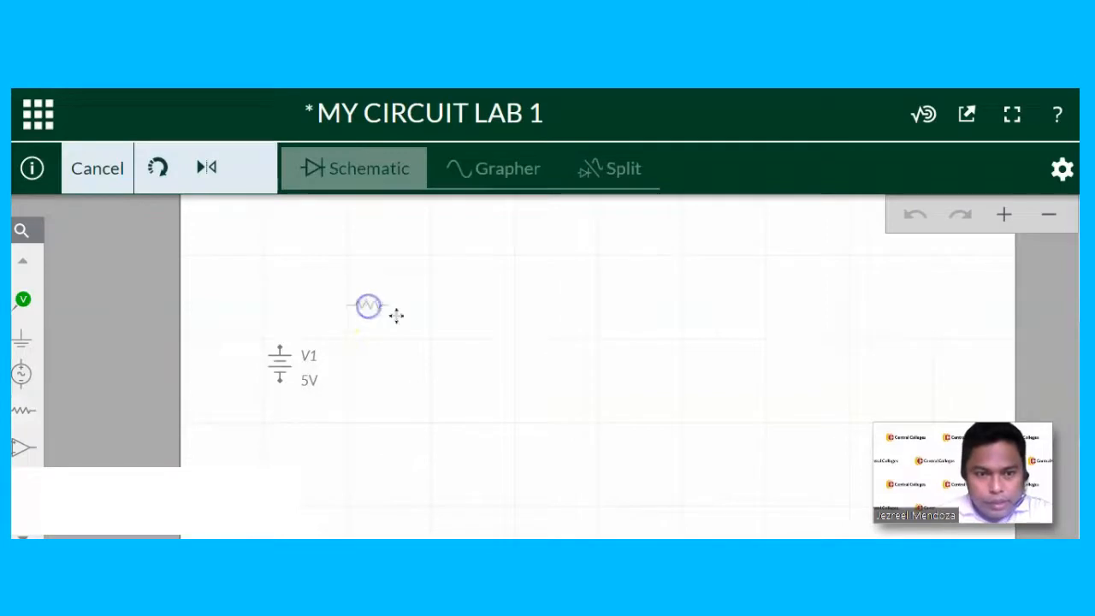
pyautogui.click(396, 316)
pyautogui.click(414, 331)
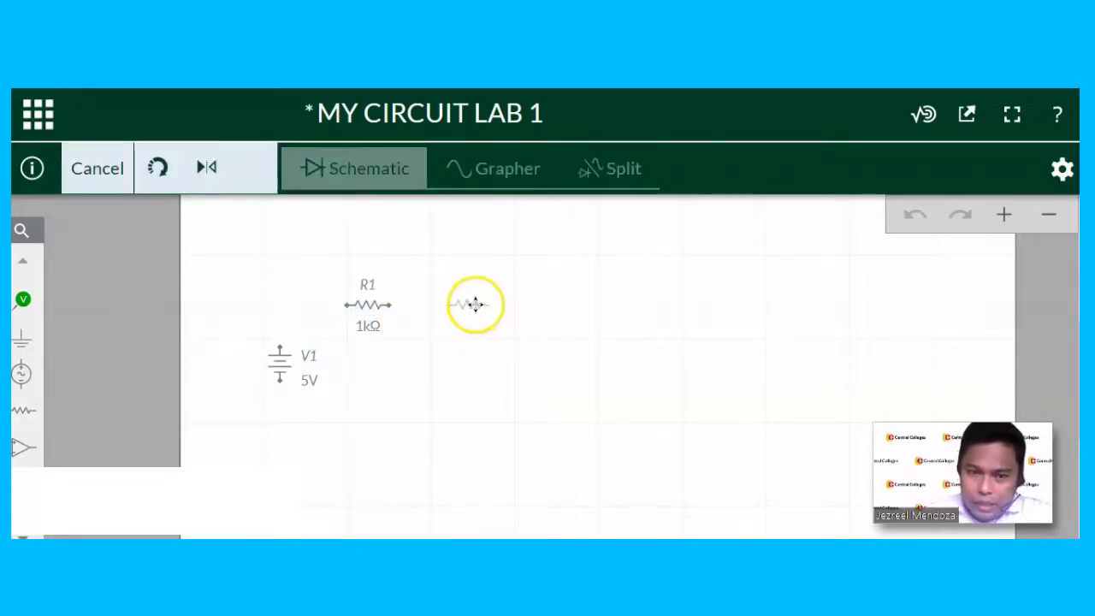
pyautogui.click(475, 303)
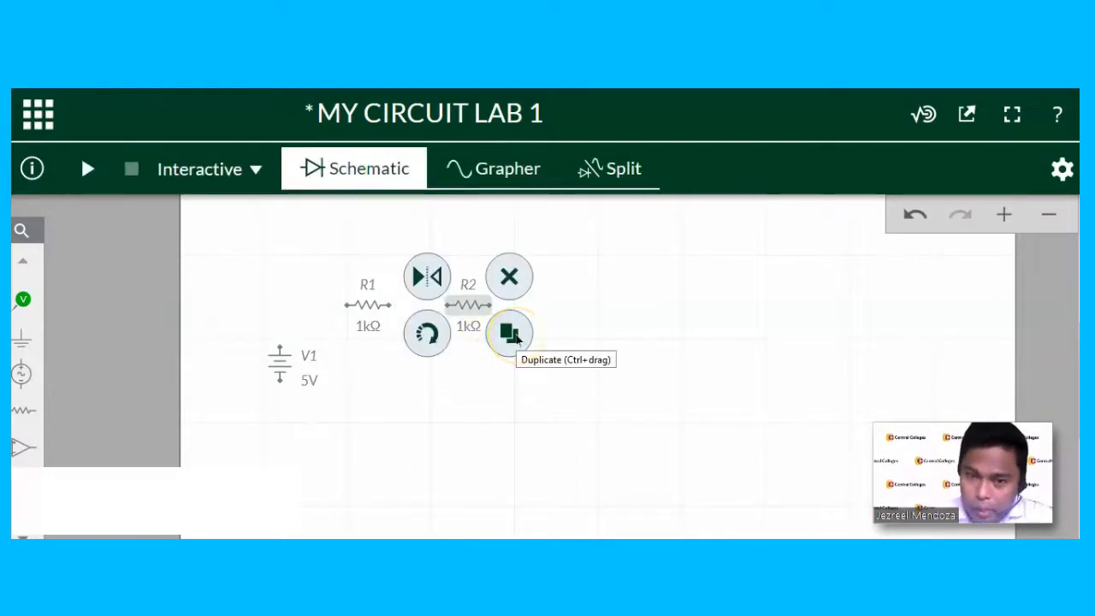
pyautogui.click(569, 395)
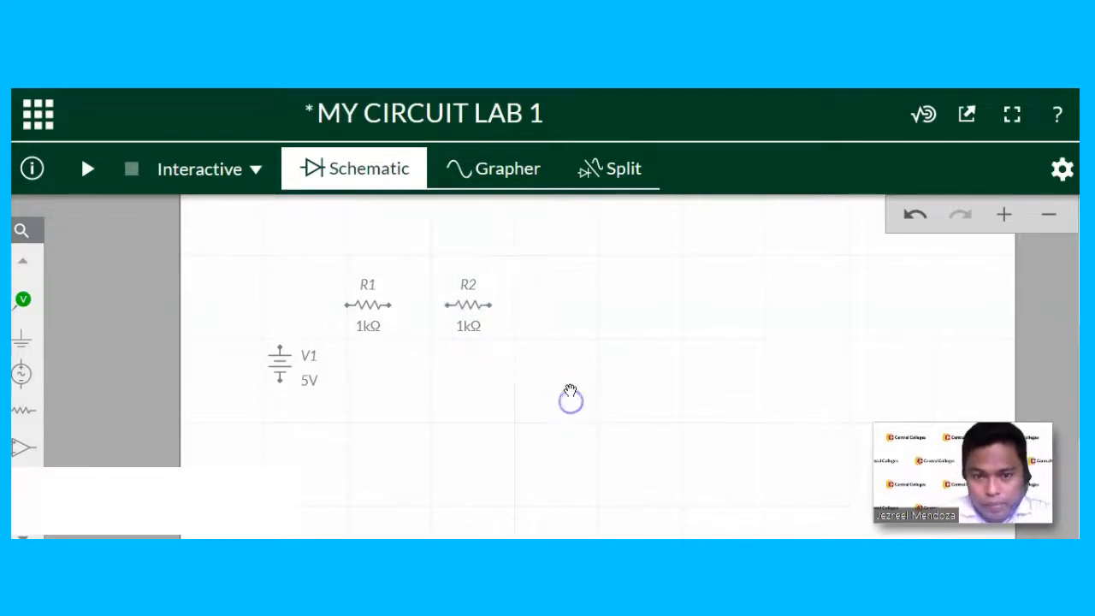
# Rotate resistor R2 to vertical and move it below and to the right of R1, level with source V1
pyautogui.click(472, 306)
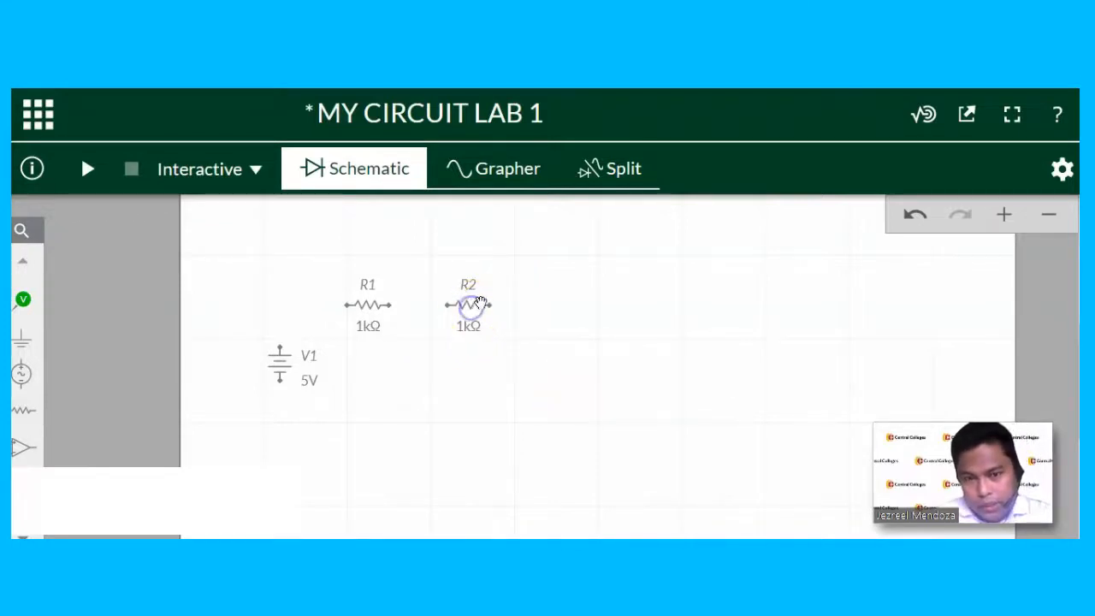
pyautogui.click(493, 368)
pyautogui.moveTo(467, 312); pyautogui.dragTo(523, 309)
pyautogui.click(459, 401)
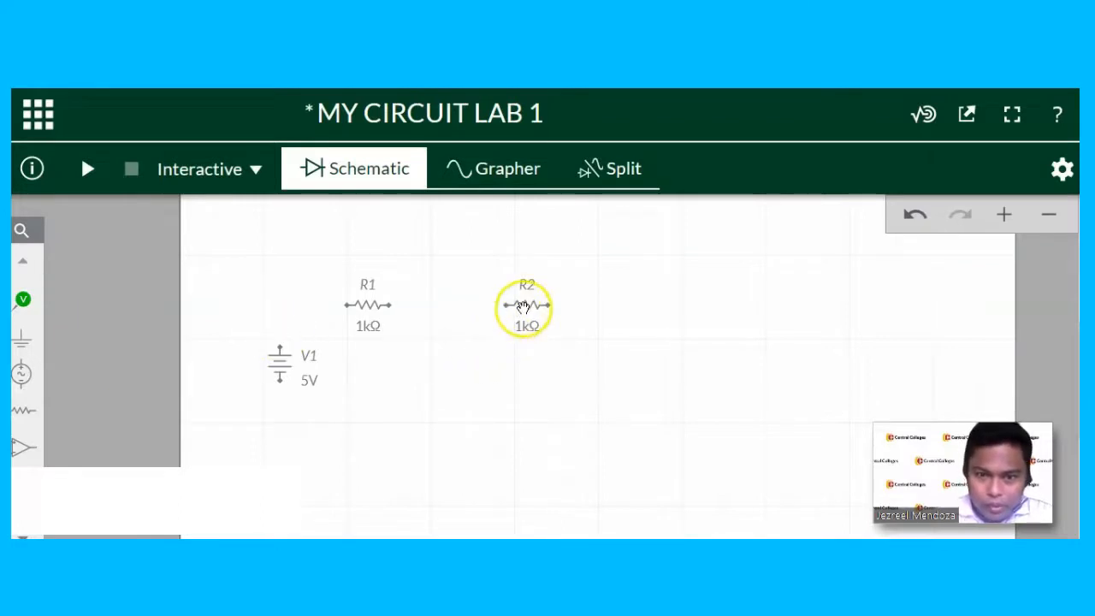
pyautogui.moveTo(505, 338); pyautogui.dragTo(452, 338)
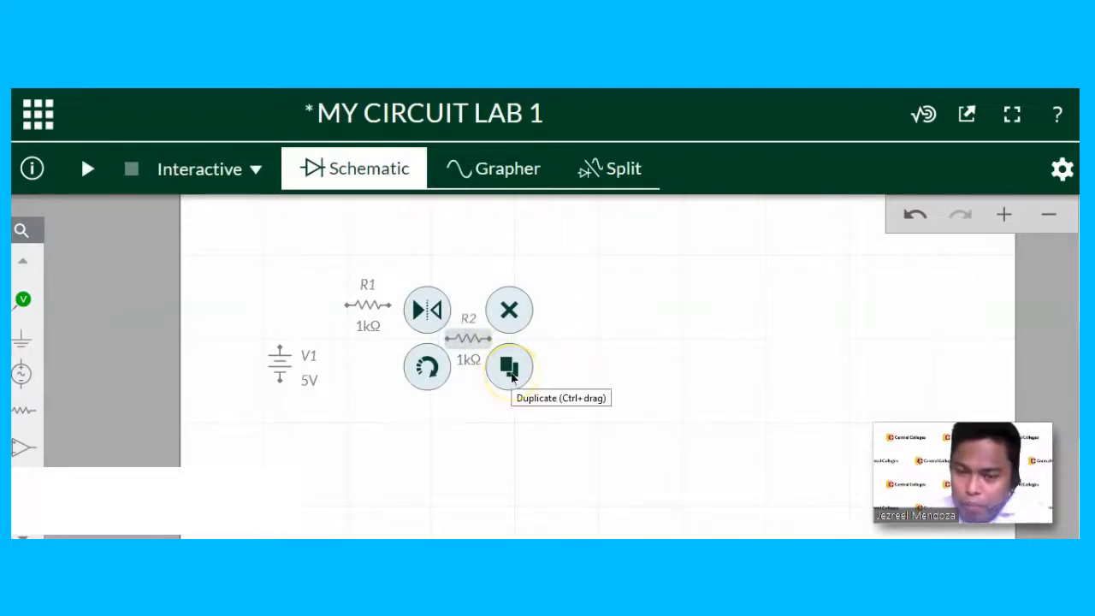
pyautogui.click(430, 369)
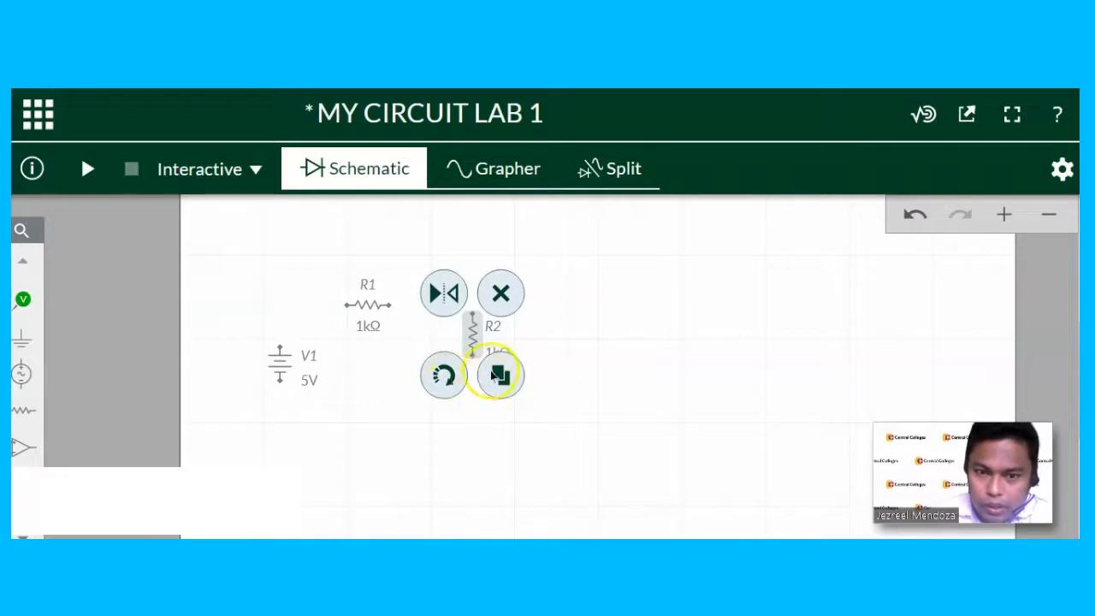
pyautogui.moveTo(482, 349); pyautogui.dragTo(488, 360)
pyautogui.click(557, 384)
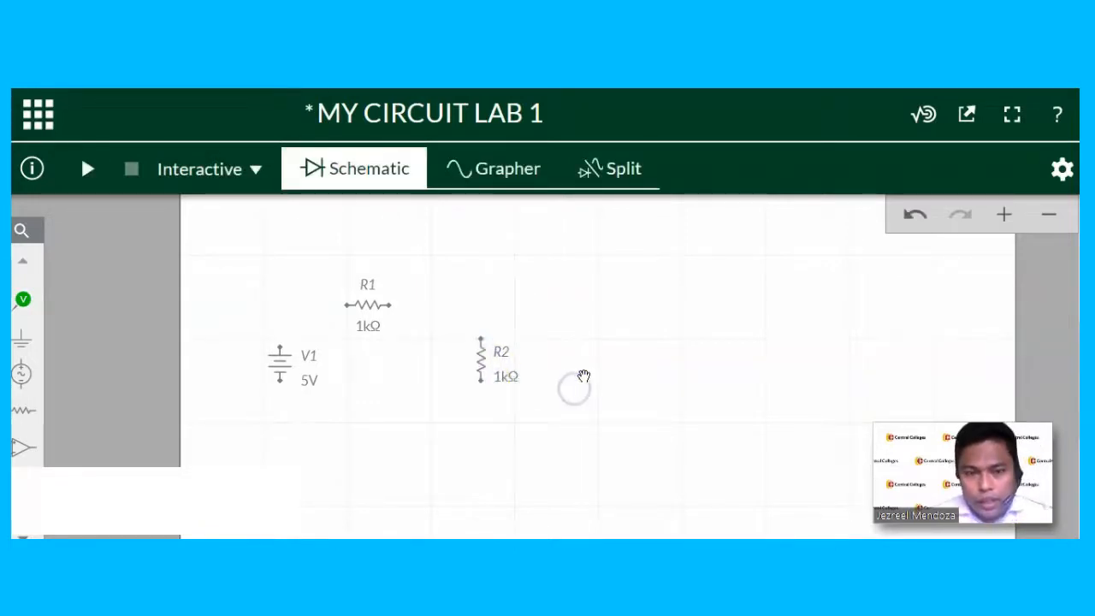
# Wire V1, R1 and R2 into a closed series loop, from V1's upper terminal through both resistors to its lower terminal
pyautogui.click(278, 350)
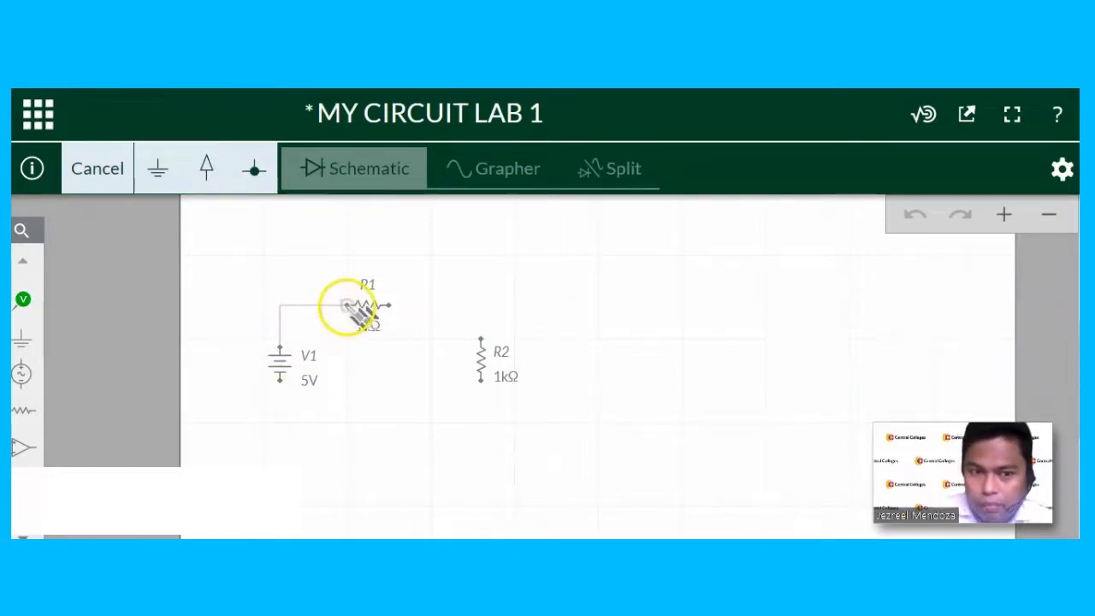
pyautogui.click(349, 308)
pyautogui.click(415, 325)
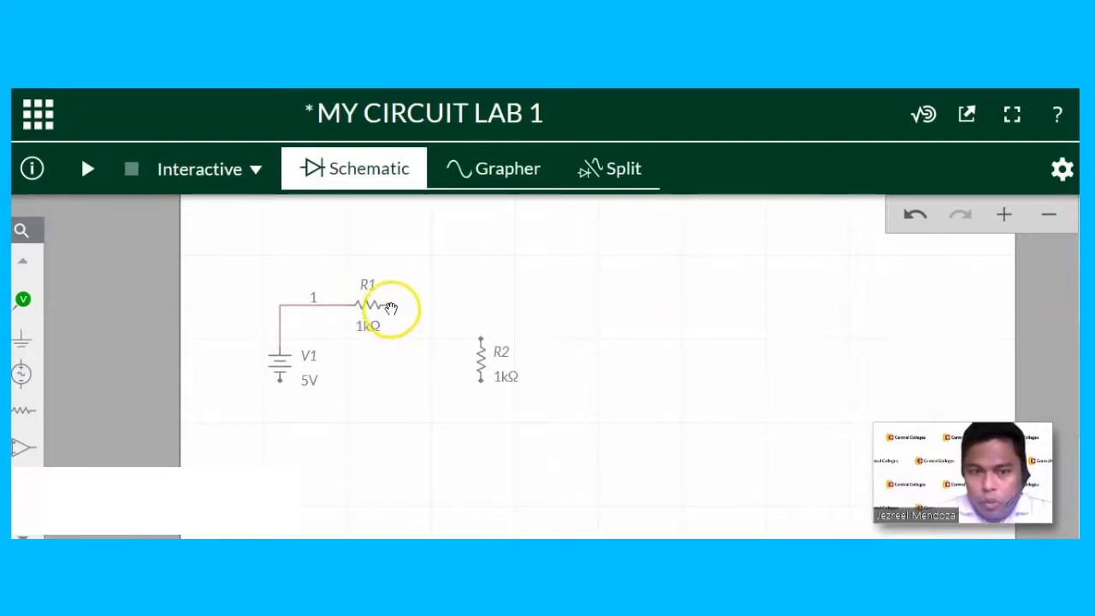
pyautogui.click(390, 305)
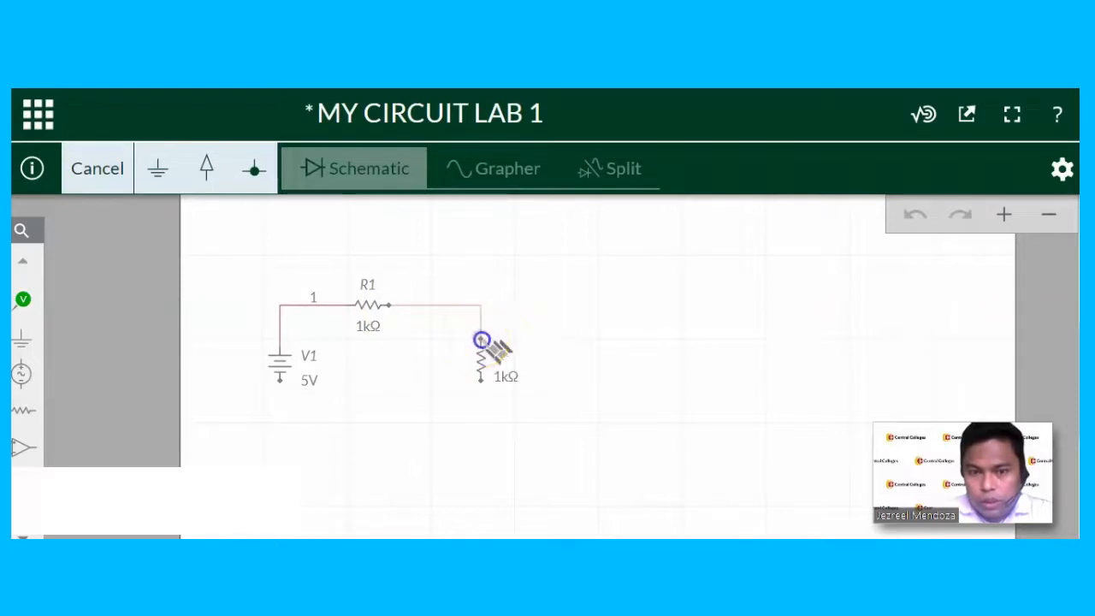
pyautogui.click(482, 346)
pyautogui.click(650, 414)
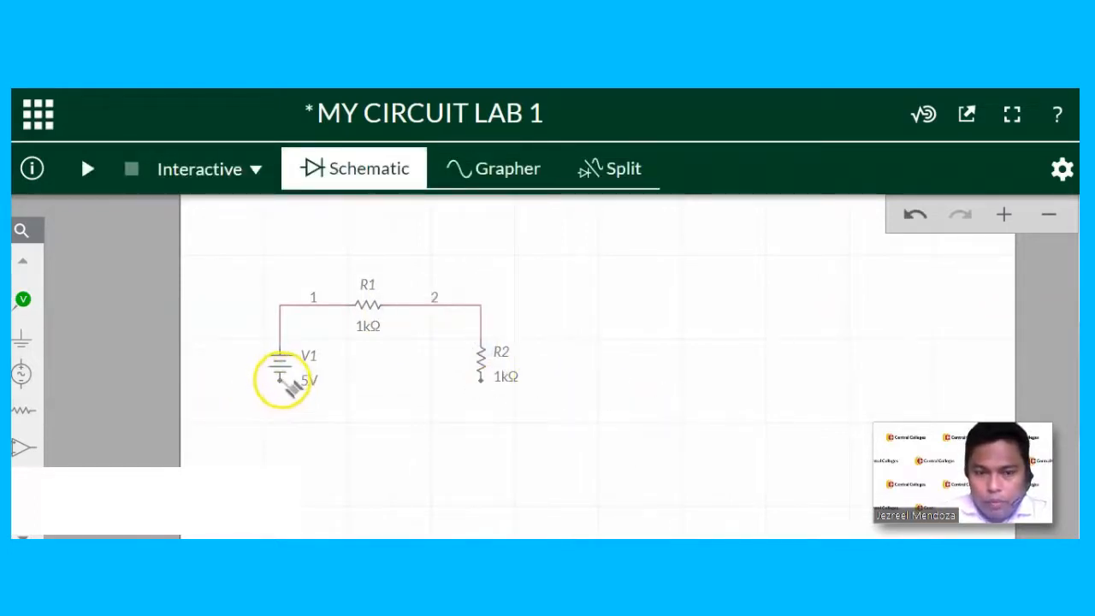
pyautogui.click(282, 378)
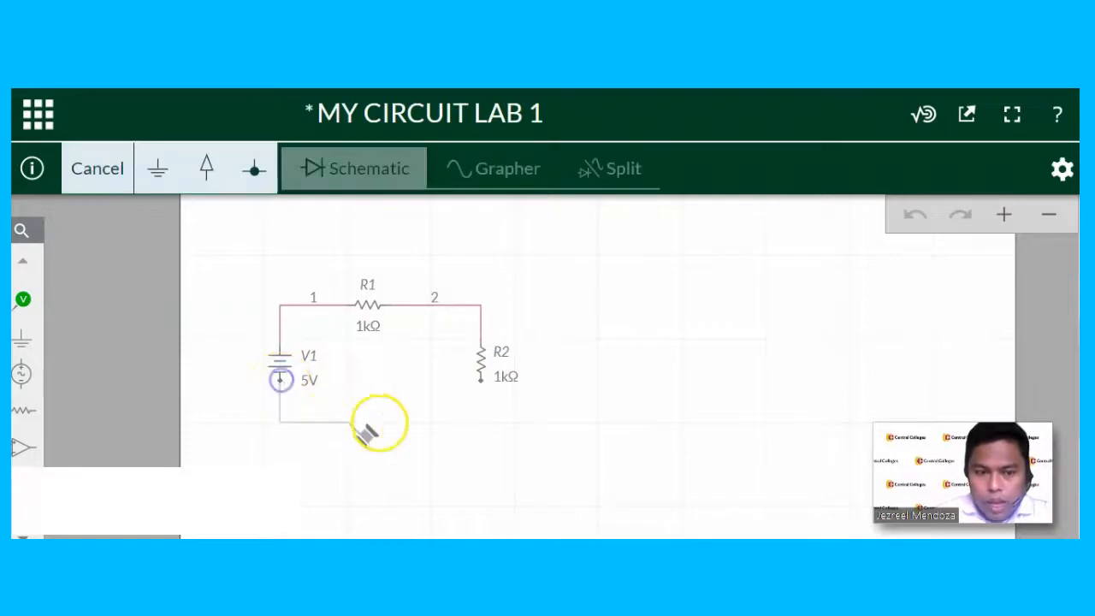
pyautogui.click(484, 386)
pyautogui.click(395, 400)
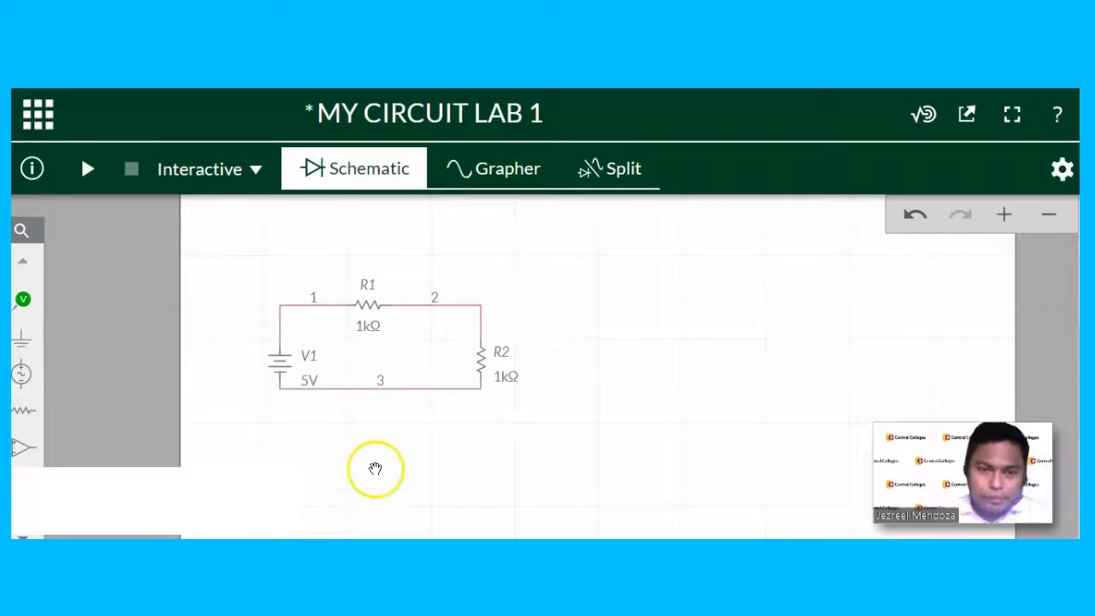
# Shift the horizontal bottom wire between V1 and R2 slightly downward, away from the component terminals
pyautogui.scroll(2, 397, 389)
pyautogui.click(400, 390)
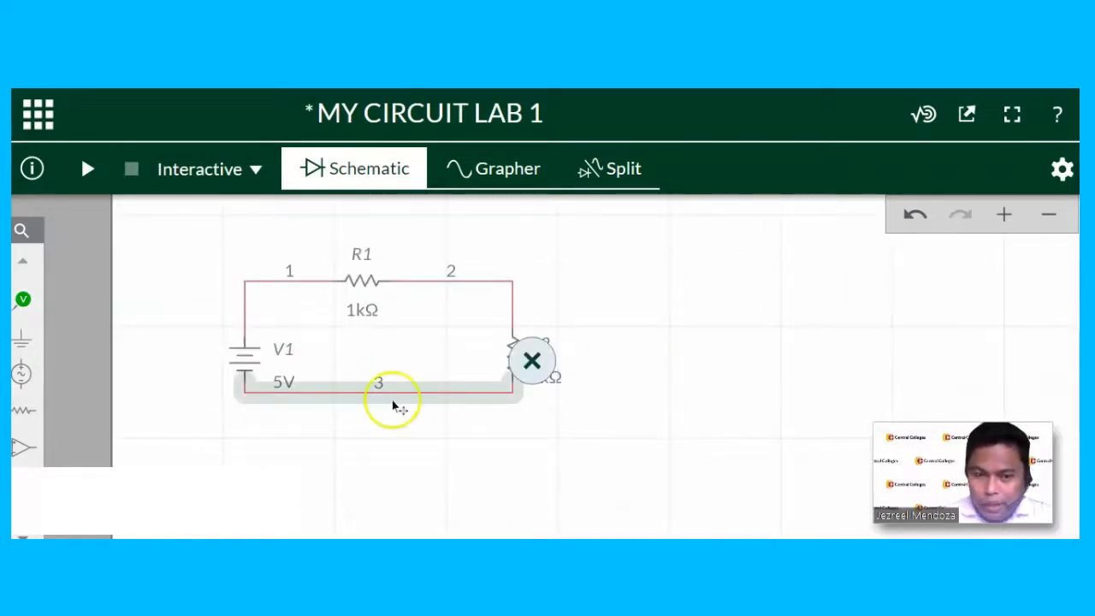
pyautogui.click(400, 394)
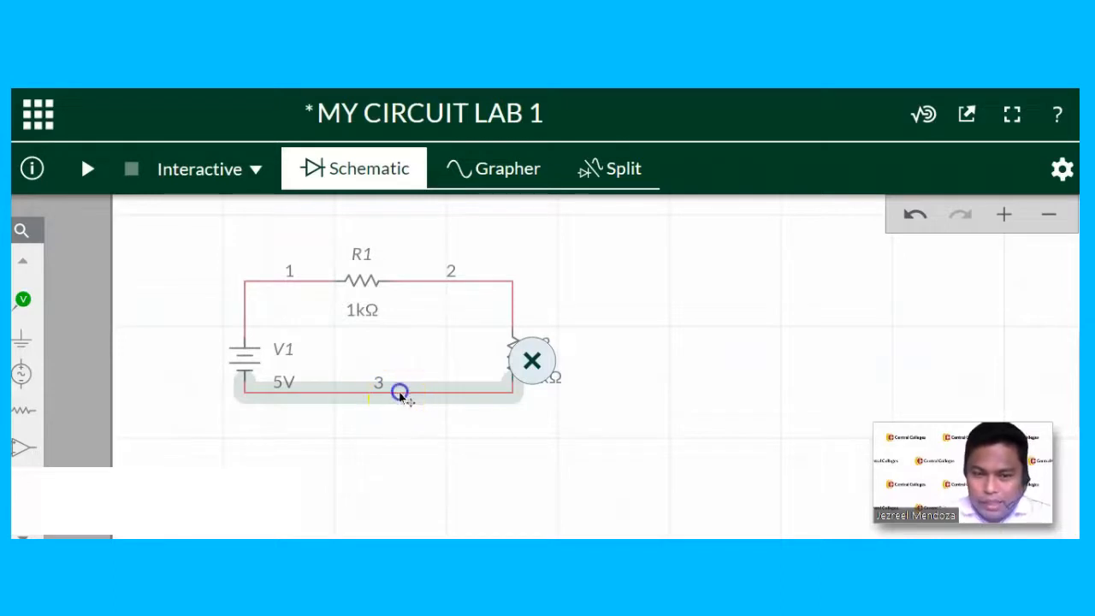
pyautogui.moveTo(397, 406); pyautogui.dragTo(396, 414)
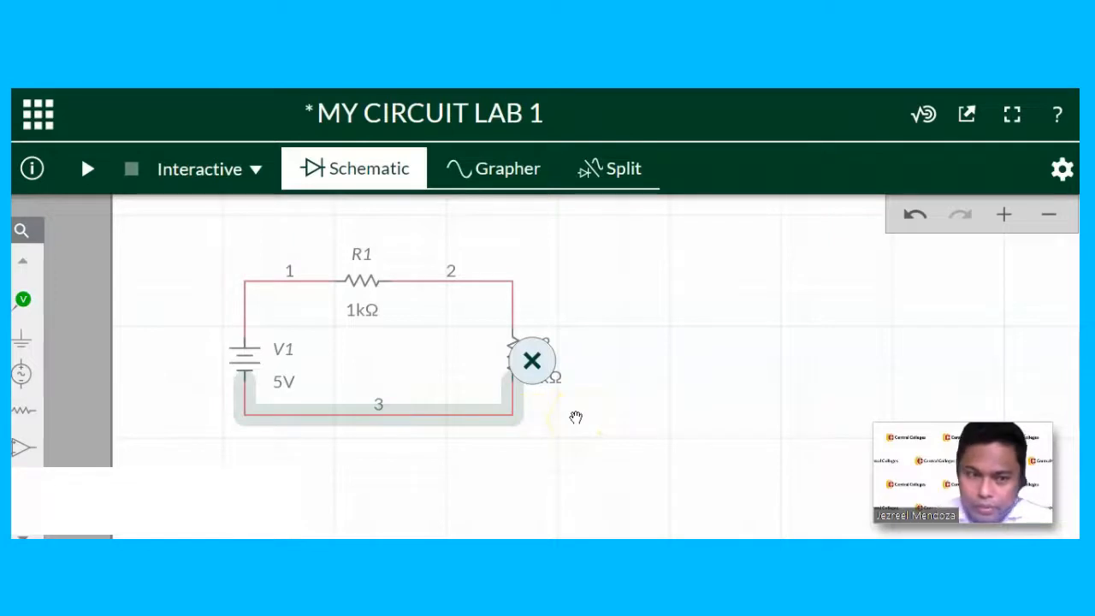
pyautogui.click(643, 461)
# Place a Ground connector on the circuit's bottom wire, near the R2 end
pyautogui.click(26, 342)
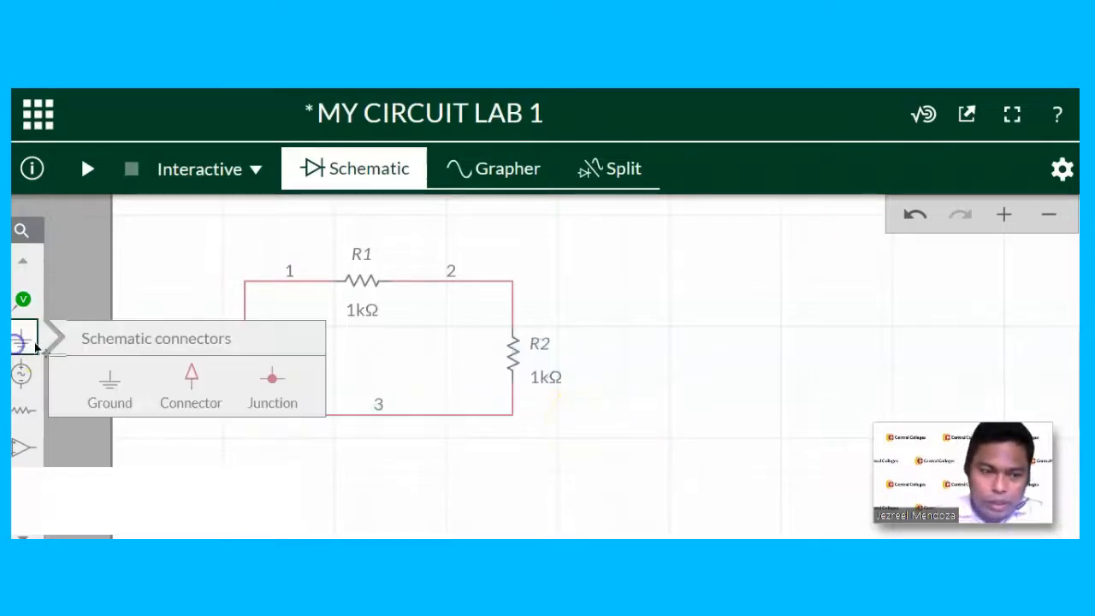
pyautogui.click(109, 372)
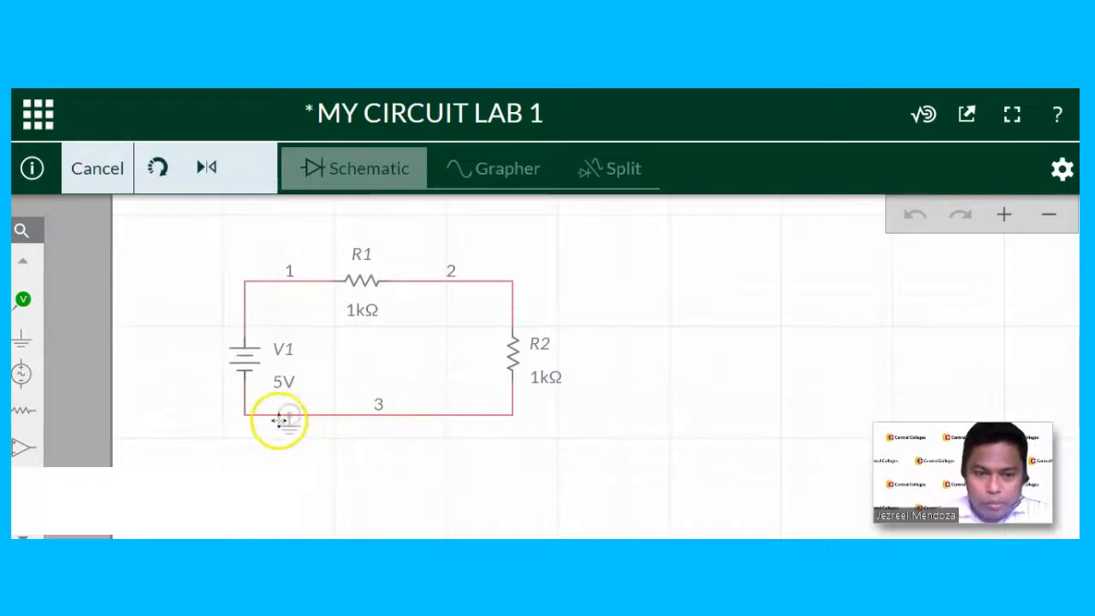
pyautogui.click(458, 424)
pyautogui.click(575, 469)
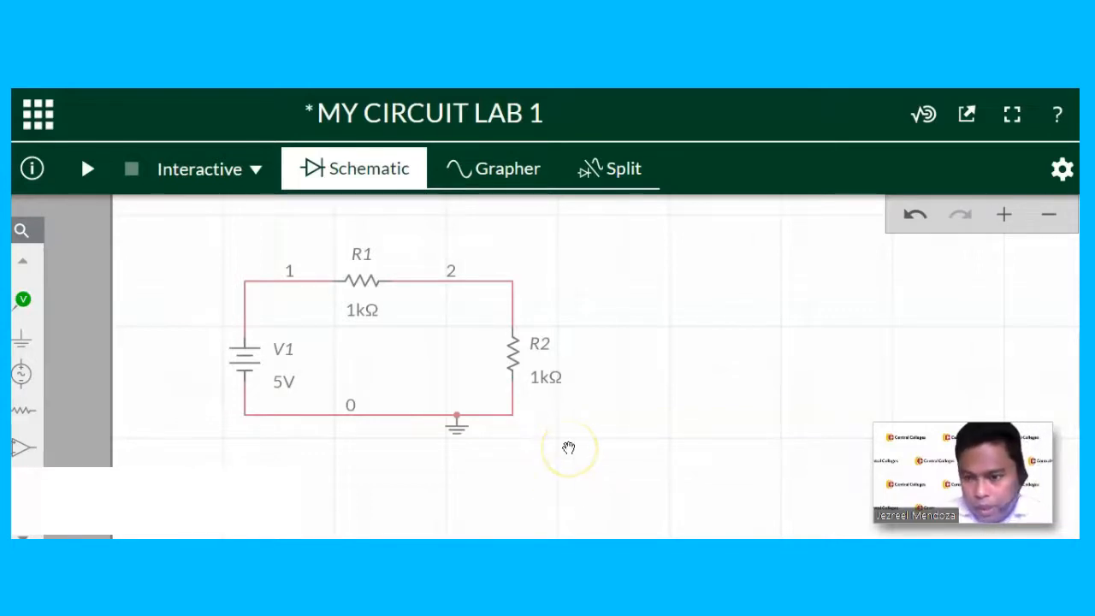
# Set the voltage of source V1 to 24 V
pyautogui.click(282, 382)
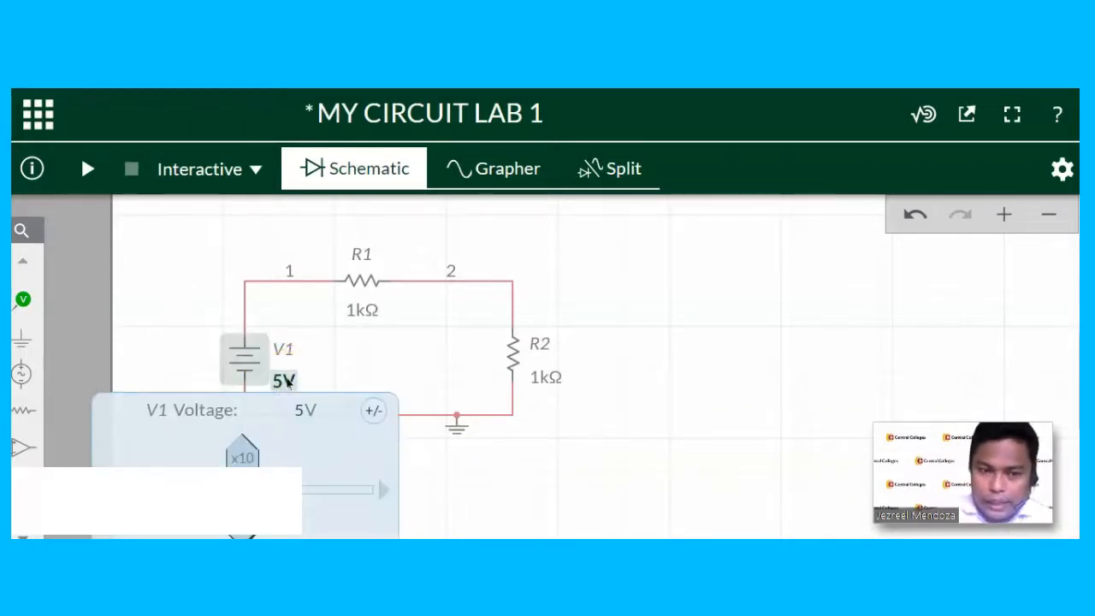
pyautogui.click(294, 409)
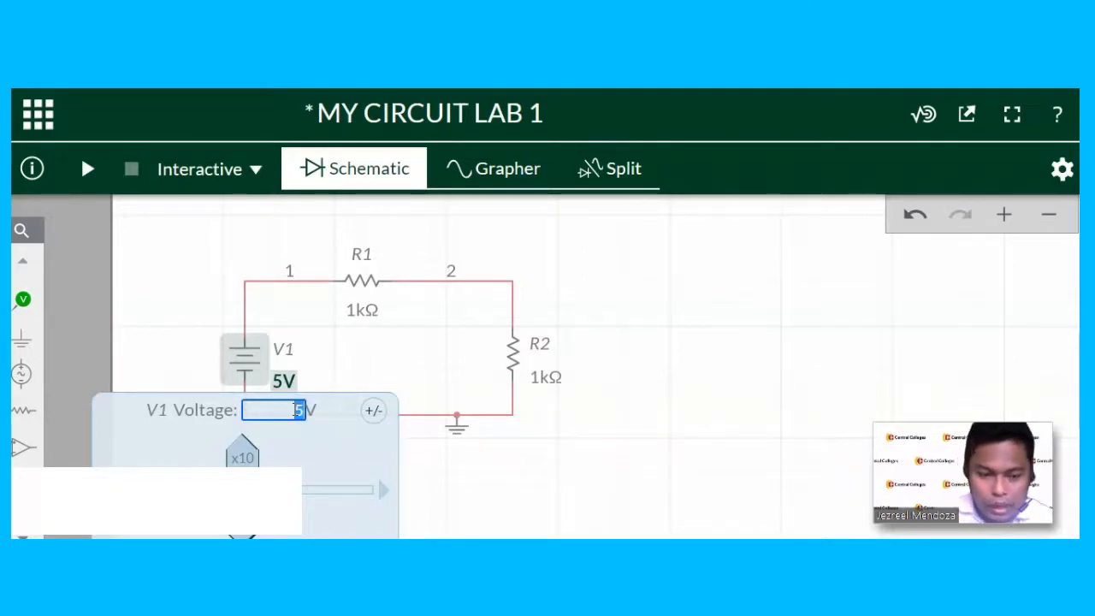
pyautogui.click(414, 347)
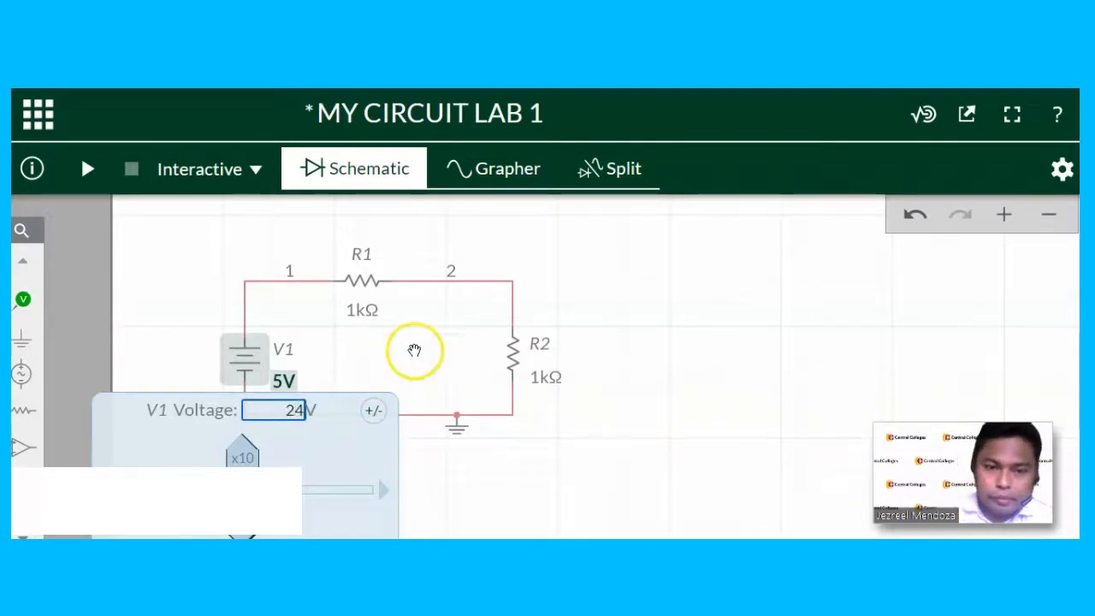
# Set the resistance of resistor R1 to 50 Ω
pyautogui.click(357, 315)
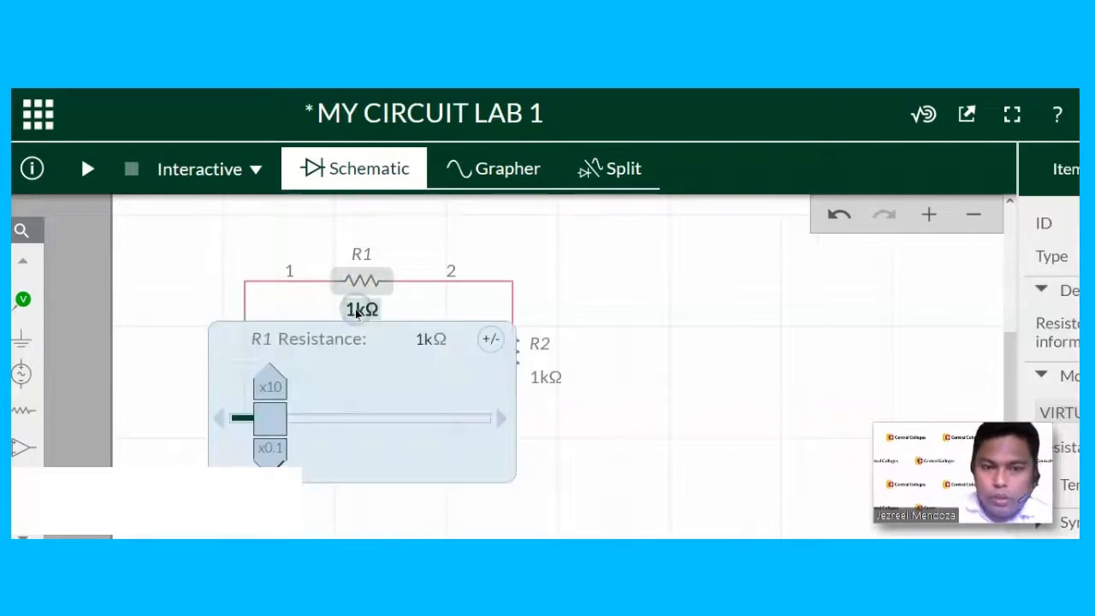
pyautogui.moveTo(264, 340); pyautogui.dragTo(302, 340)
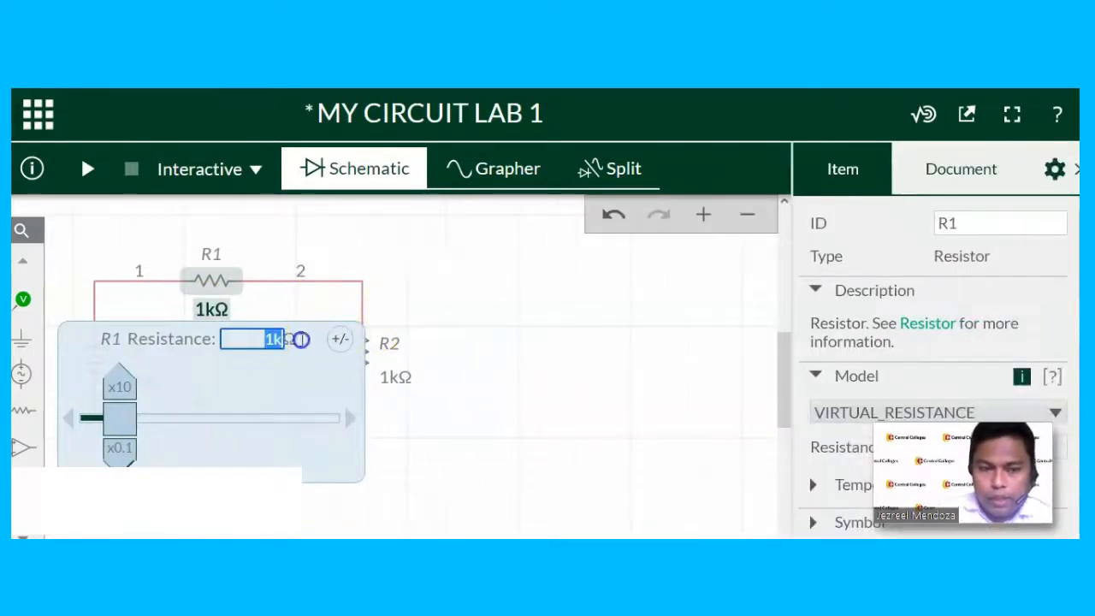
pyautogui.write('50Ω')
pyautogui.click(557, 329)
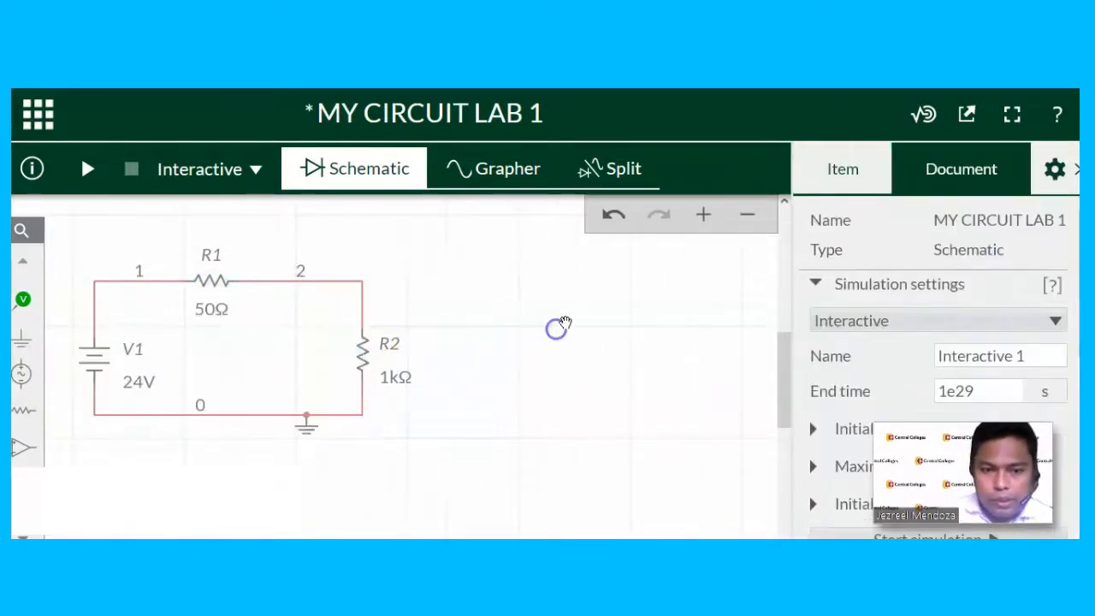
# Set the resistance of resistor R2 to 100 Ω
pyautogui.click(395, 377)
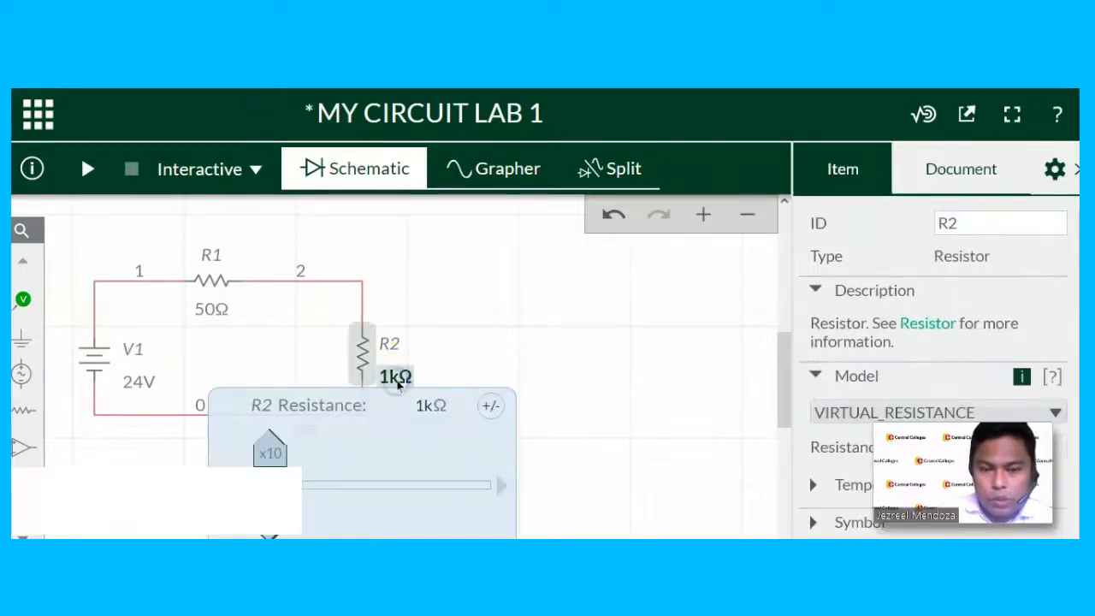
pyautogui.doubleClick(414, 403)
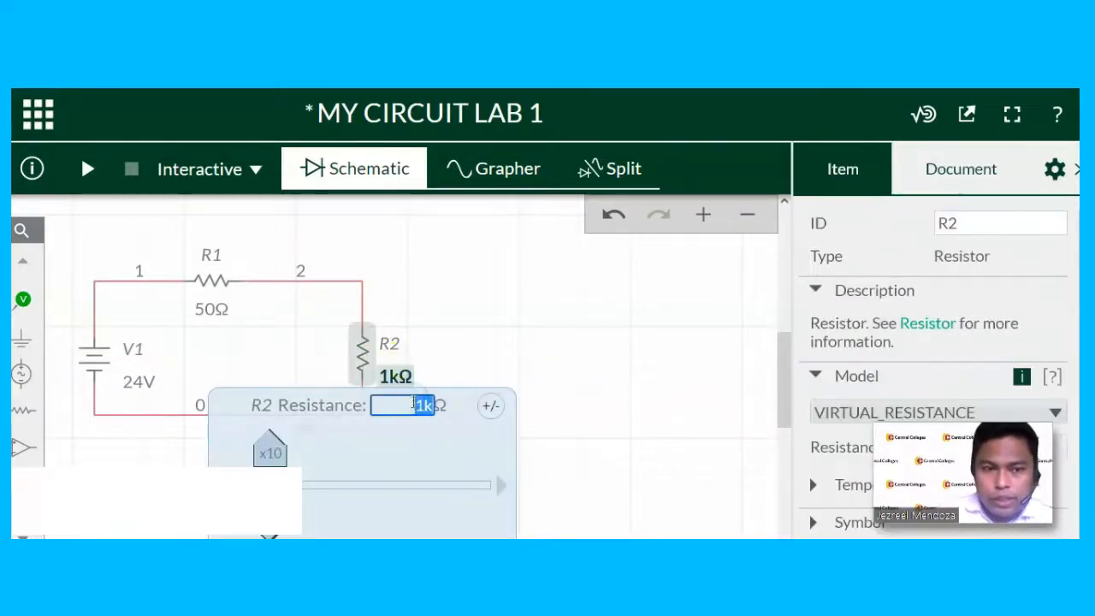
pyautogui.write('100')
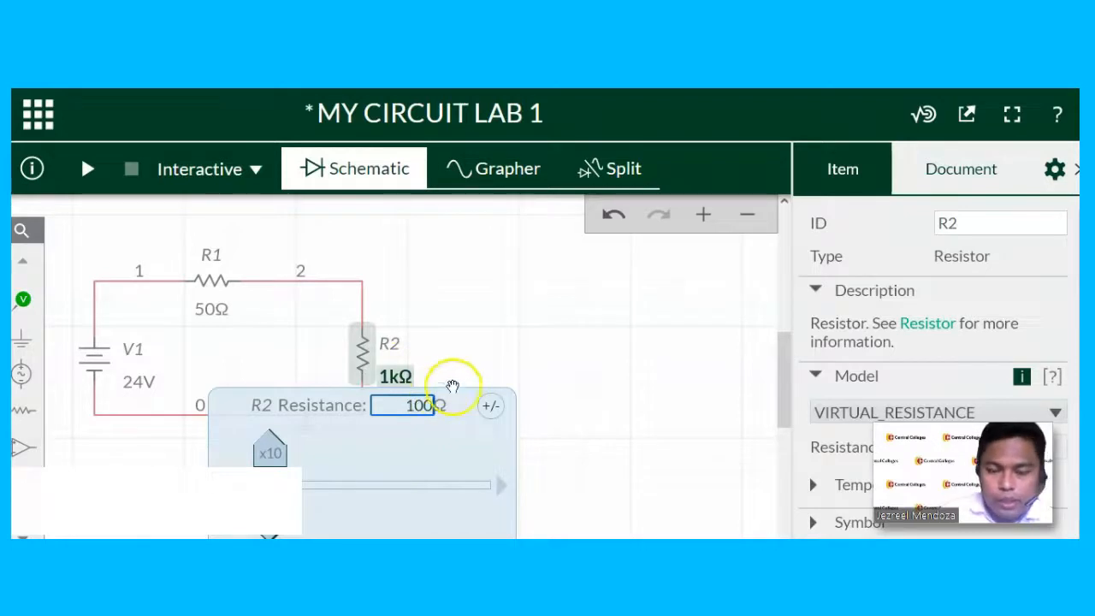
pyautogui.click(641, 374)
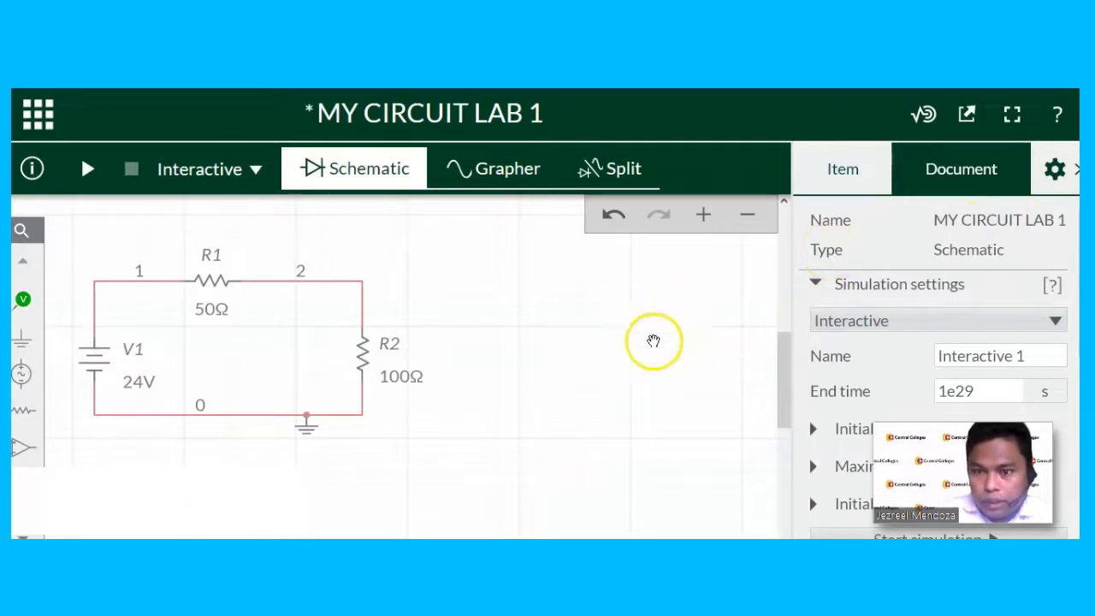
# Hide the document settings pane to give the schematic more room
pyautogui.click(508, 378)
pyautogui.scroll(-1, 701, 372)
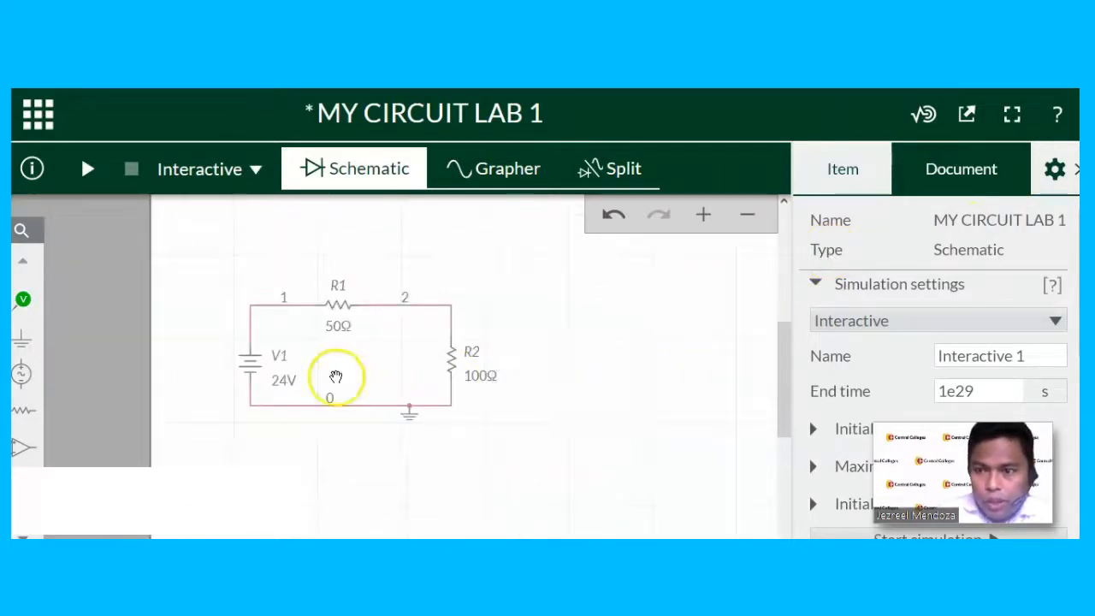
pyautogui.scroll(1, 341, 371)
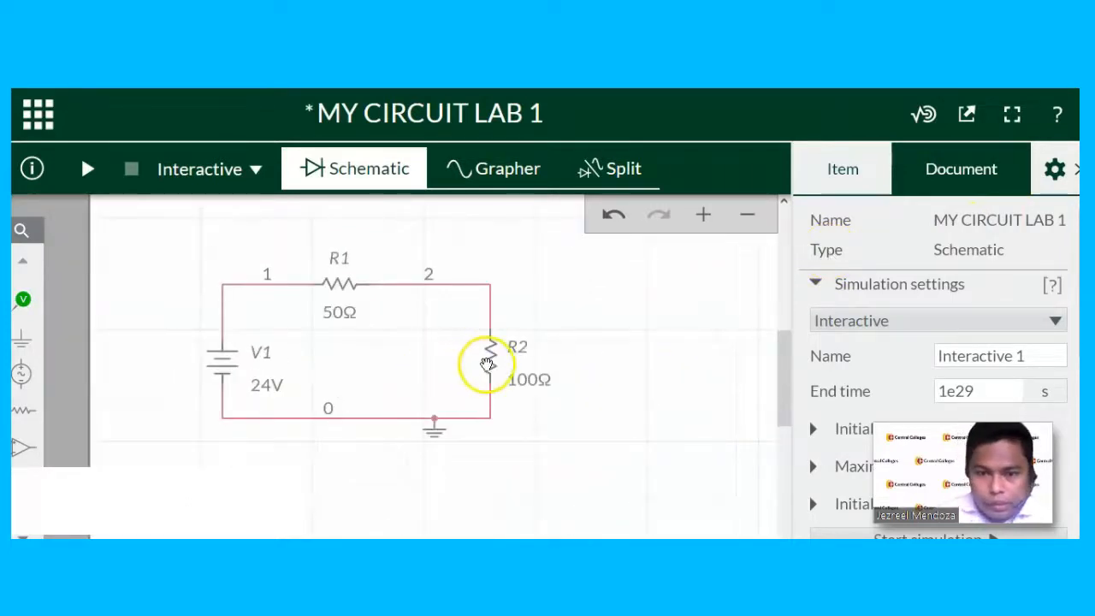
pyautogui.scroll(1, 489, 364)
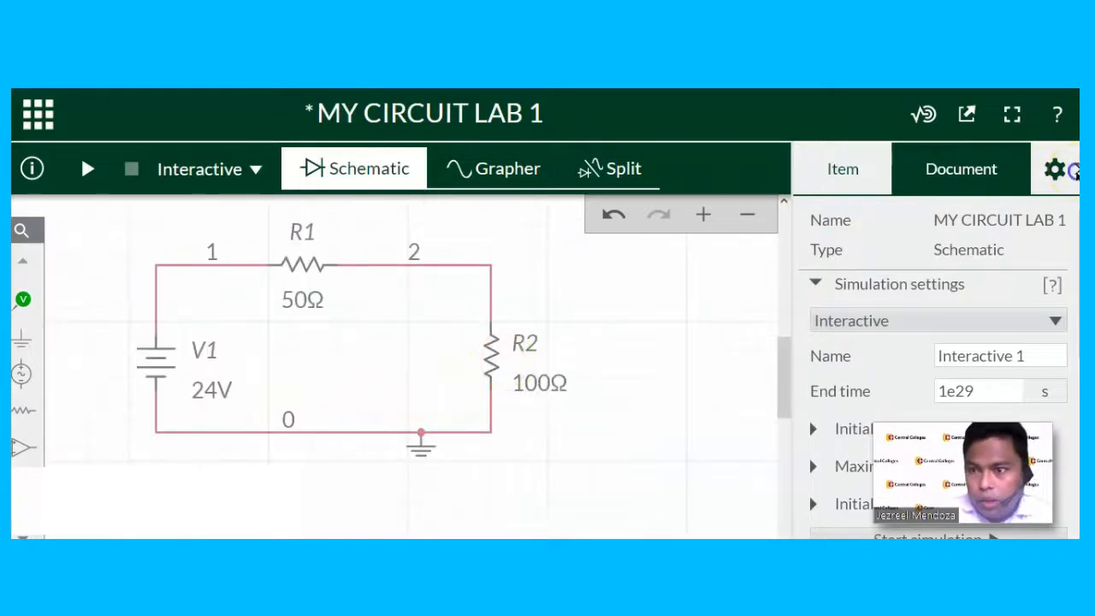
pyautogui.click(1072, 171)
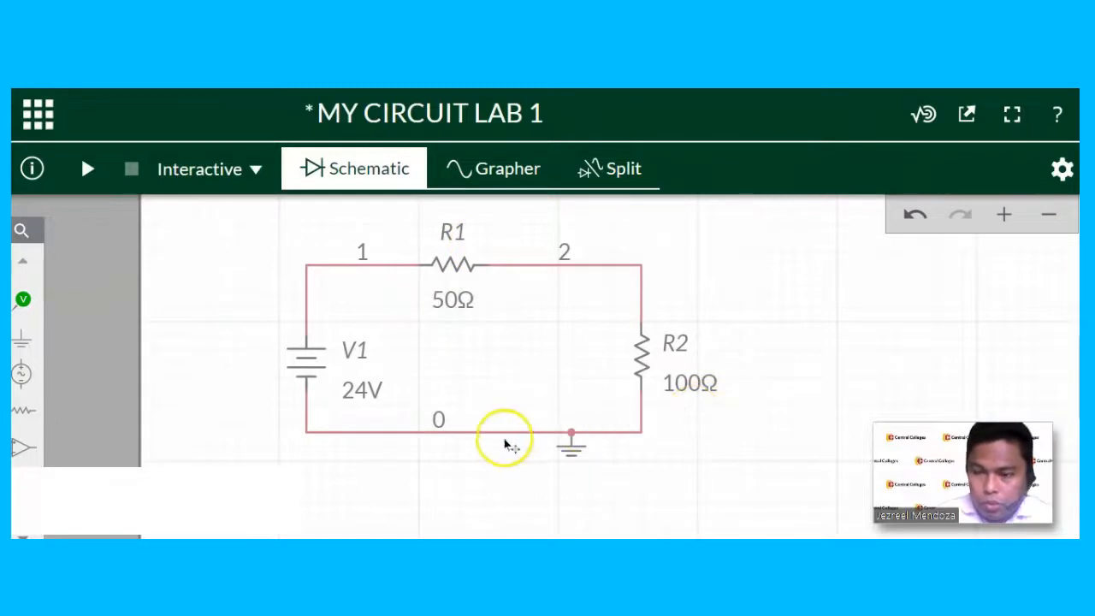
pyautogui.click(21, 307)
pyautogui.click(191, 357)
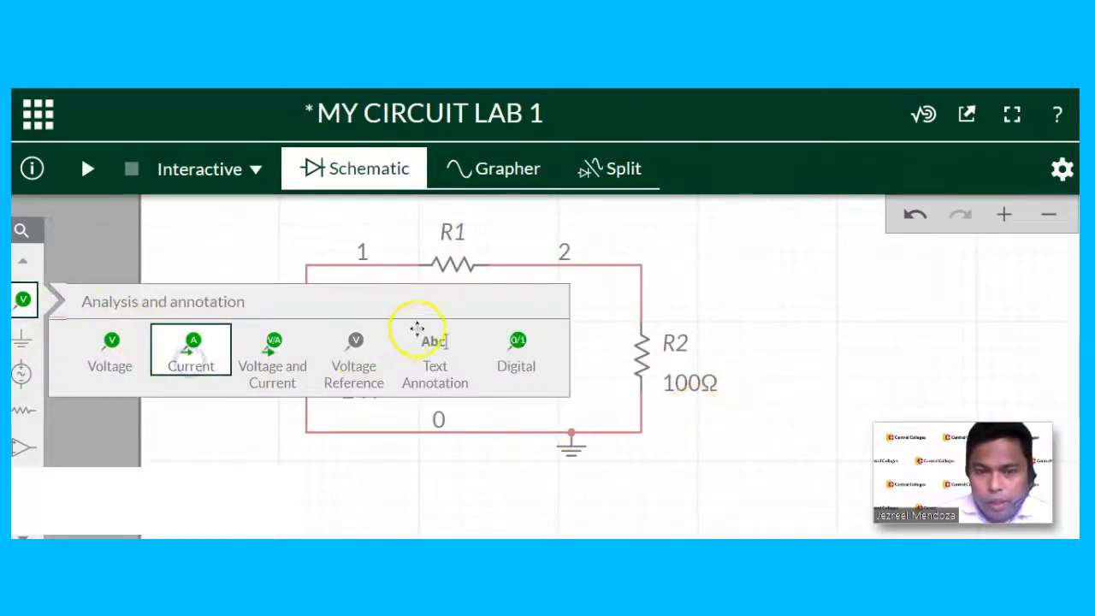
pyautogui.click(410, 275)
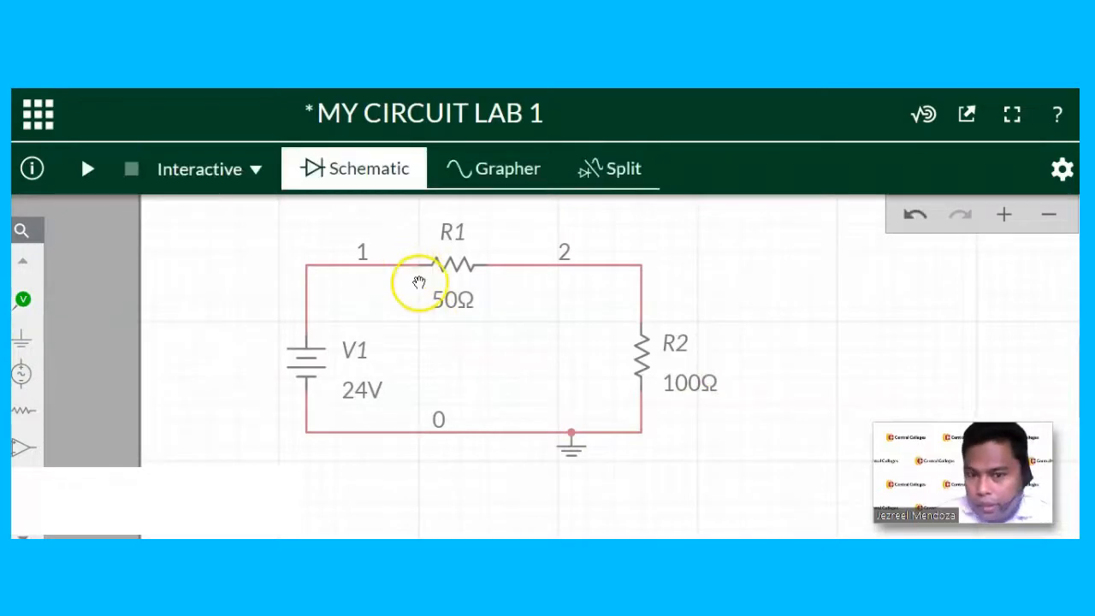
# Place a Current probe on the wire between R1 and R2, just after R1
pyautogui.click(29, 308)
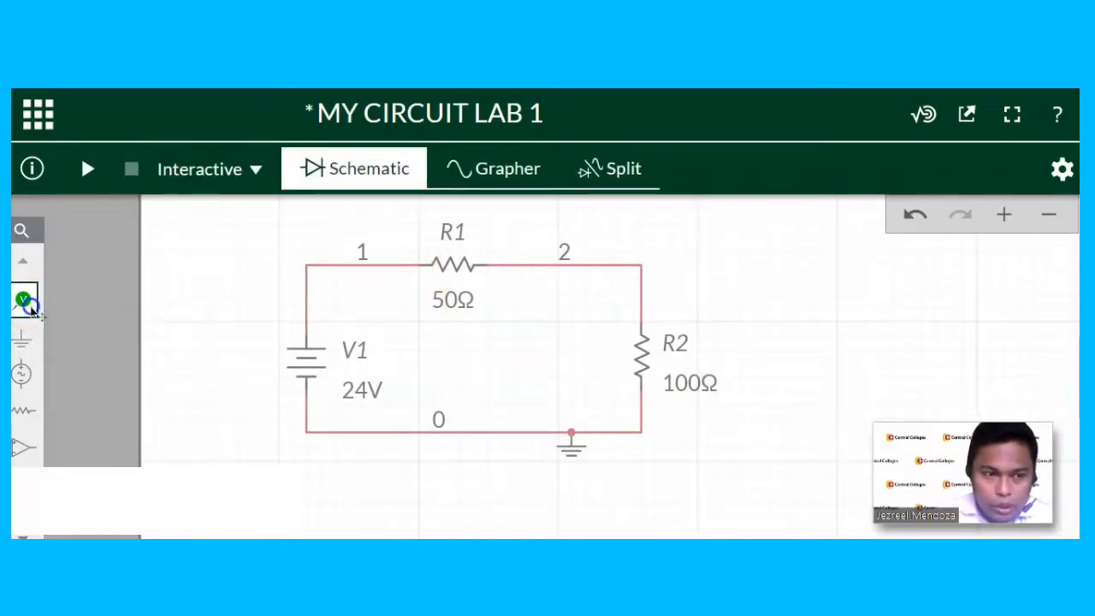
pyautogui.click(188, 346)
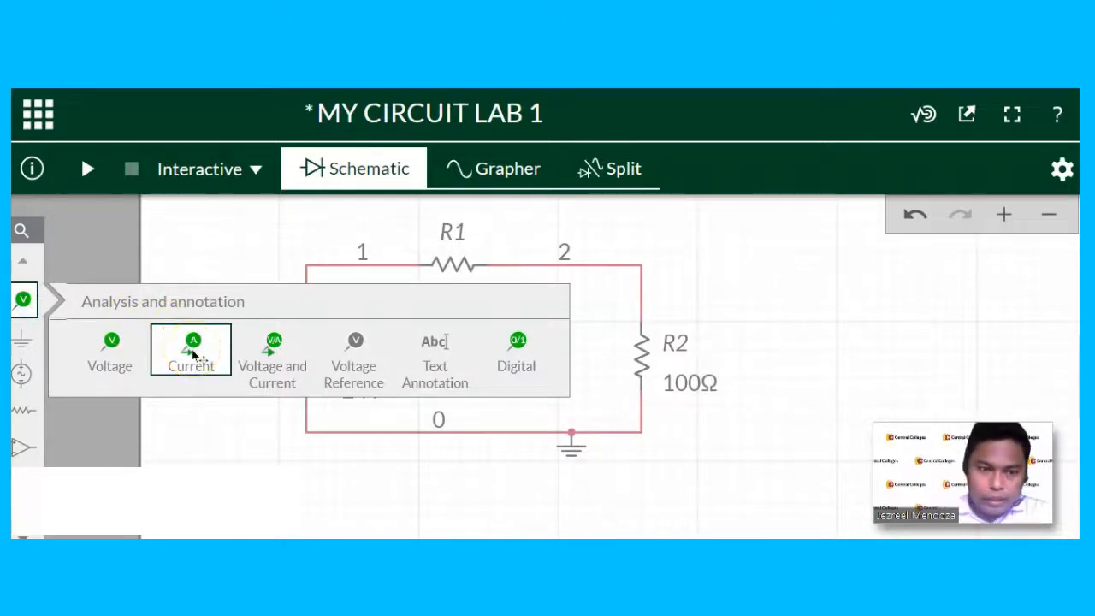
pyautogui.moveTo(195, 355); pyautogui.dragTo(541, 240)
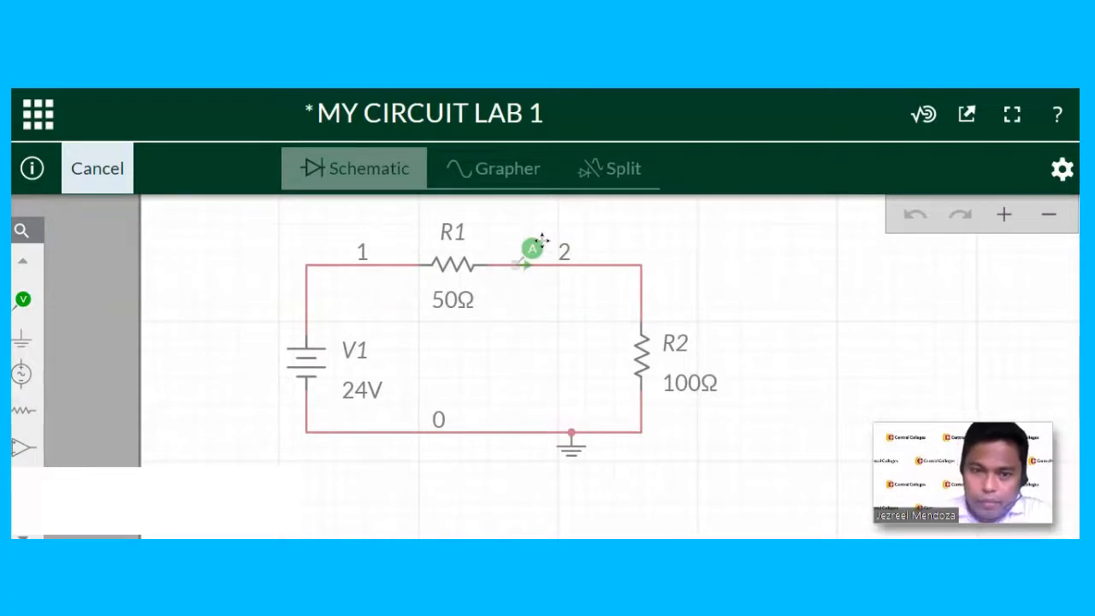
pyautogui.moveTo(540, 240); pyautogui.dragTo(541, 241)
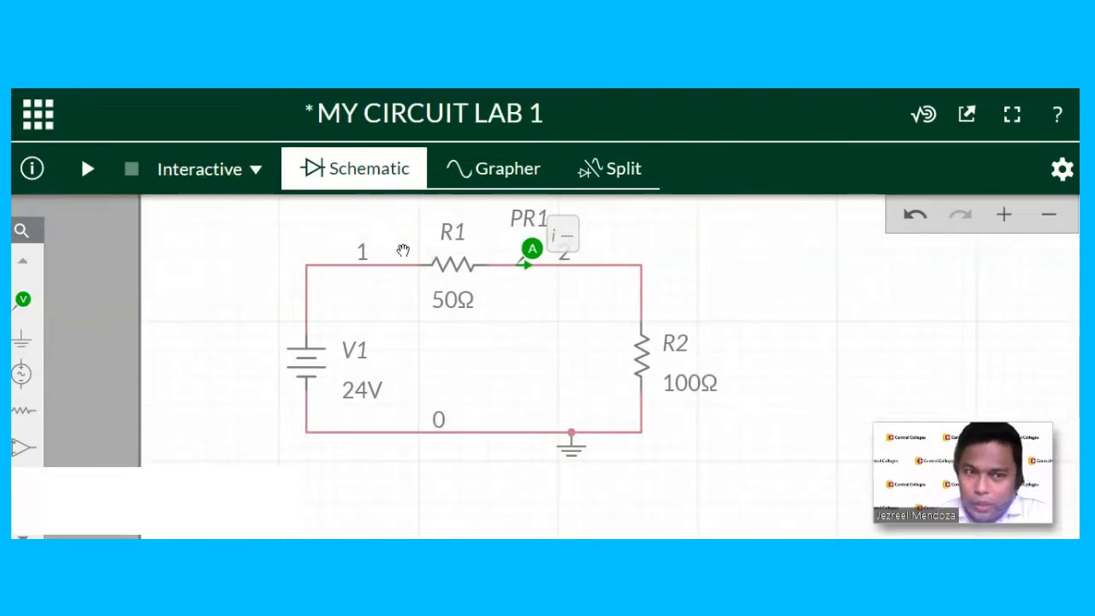
# Run the interactive simulation to read the series current at the probe after R1, and pause it
pyautogui.click(89, 172)
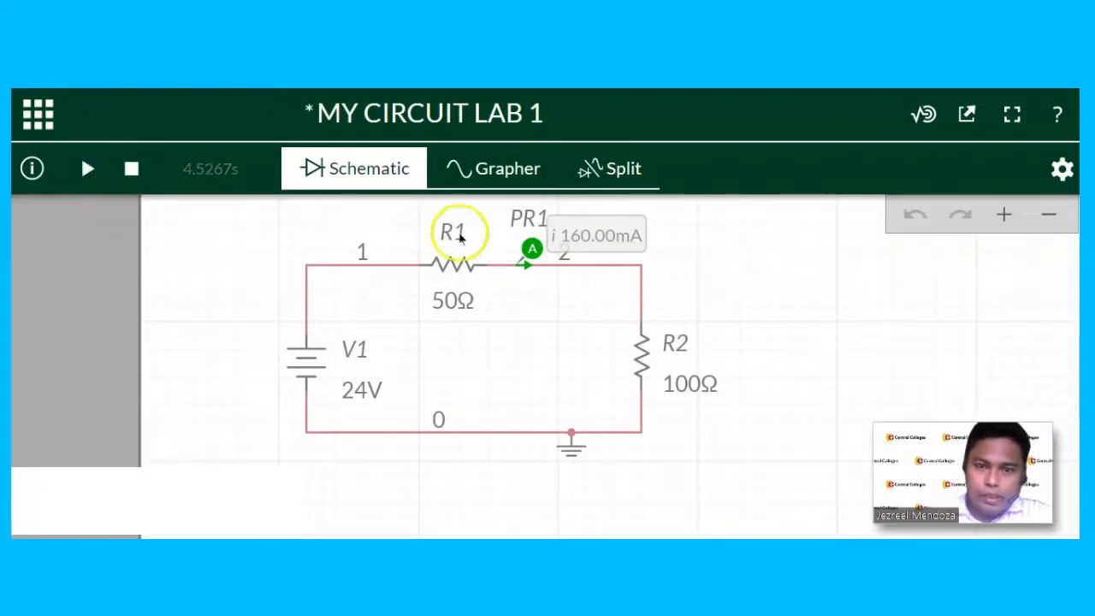
pyautogui.click(532, 254)
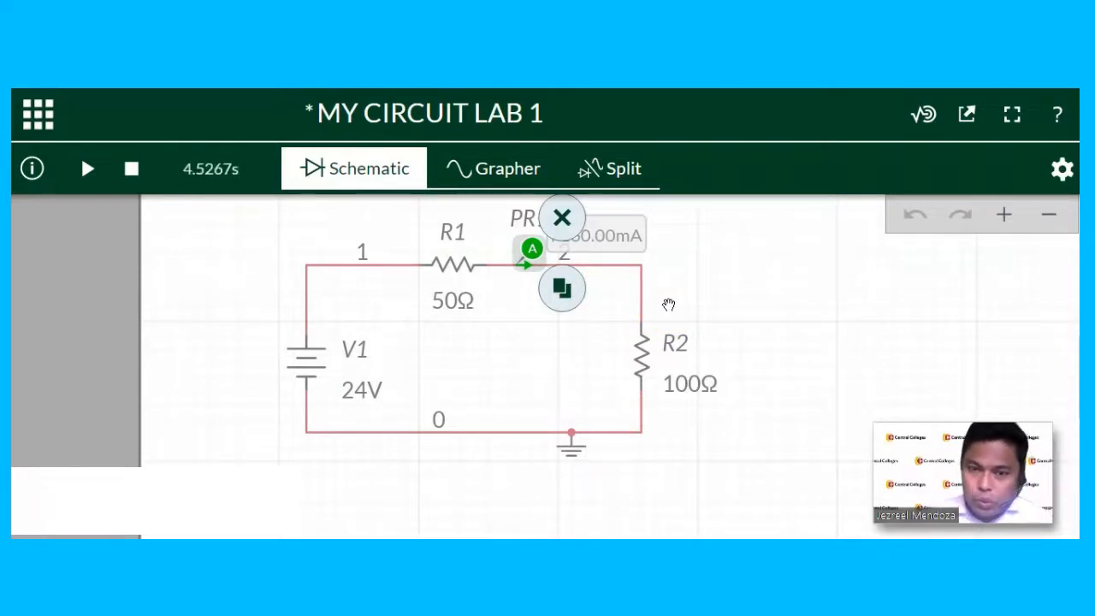
pyautogui.click(709, 301)
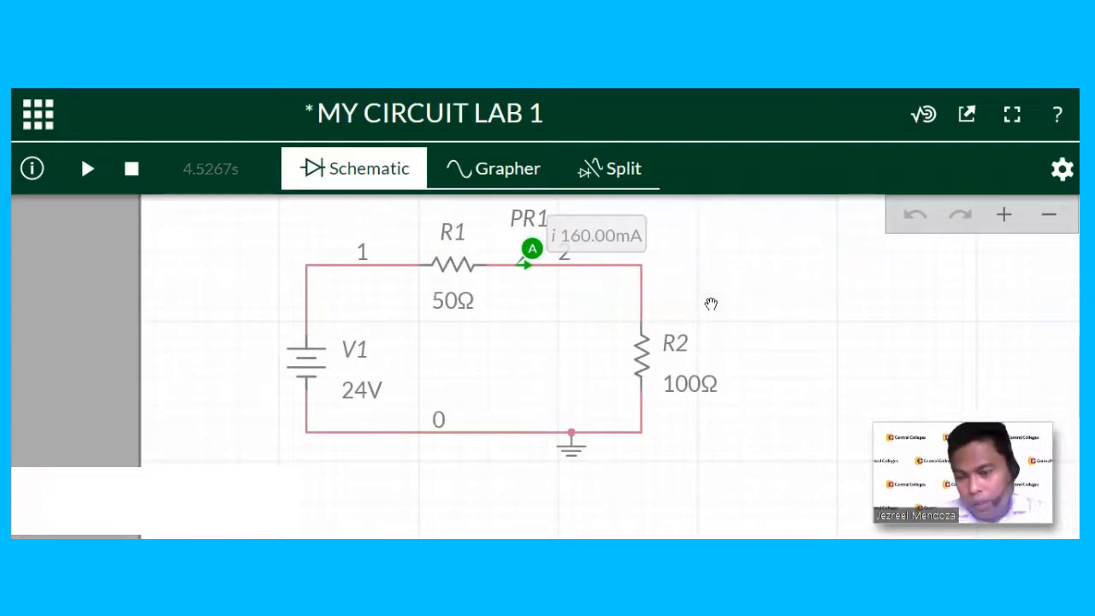
pyautogui.click(531, 254)
pyautogui.click(86, 170)
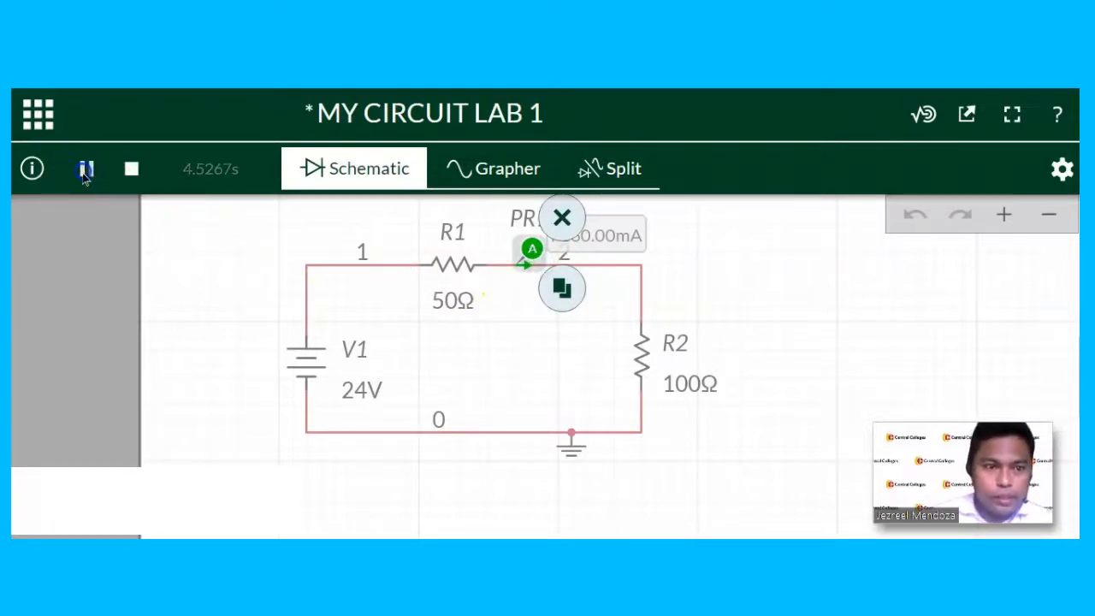
pyautogui.click(85, 168)
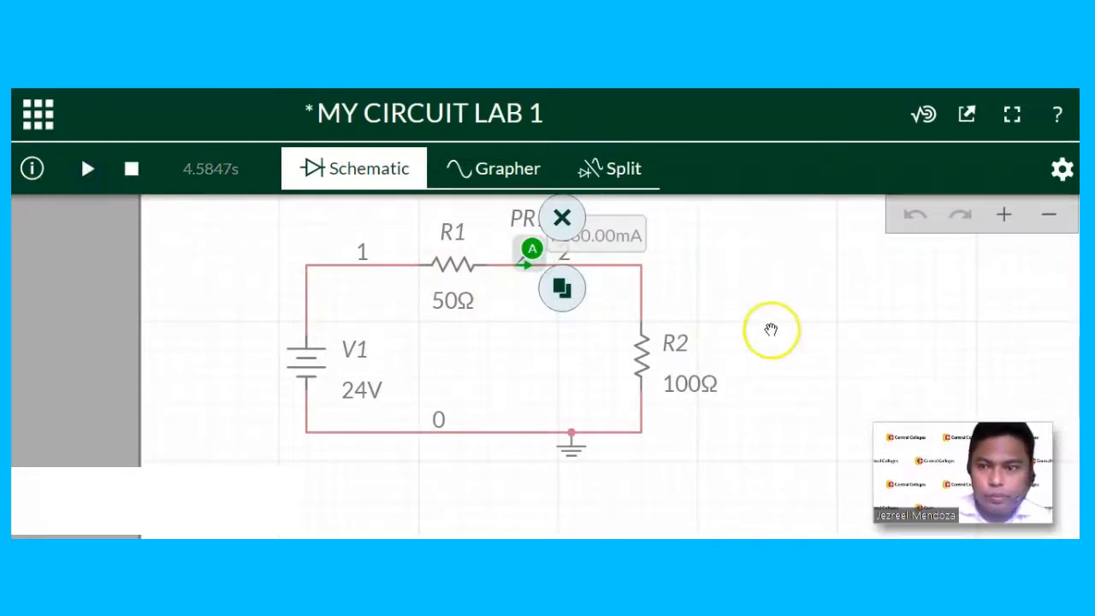
# Stop the simulation and delete the current probe after R1
pyautogui.click(133, 169)
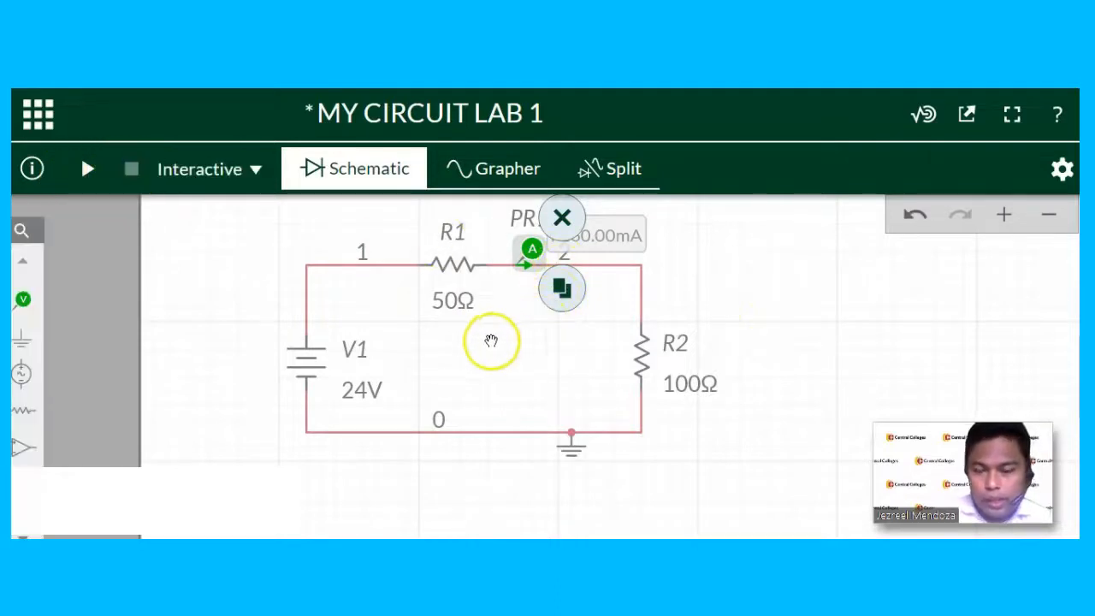
pyautogui.click(561, 217)
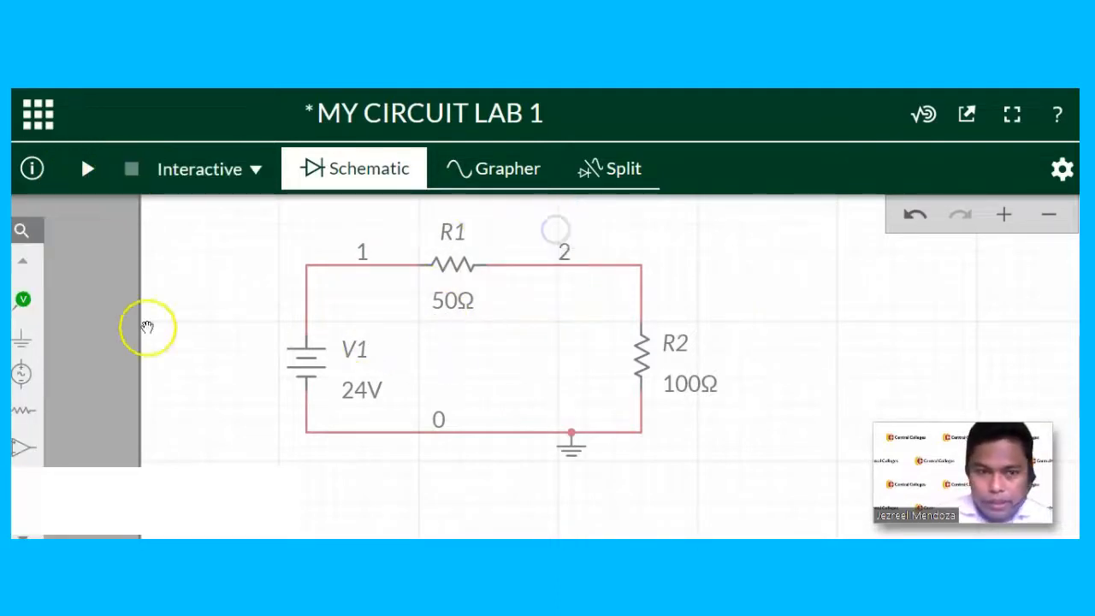
pyautogui.click(22, 306)
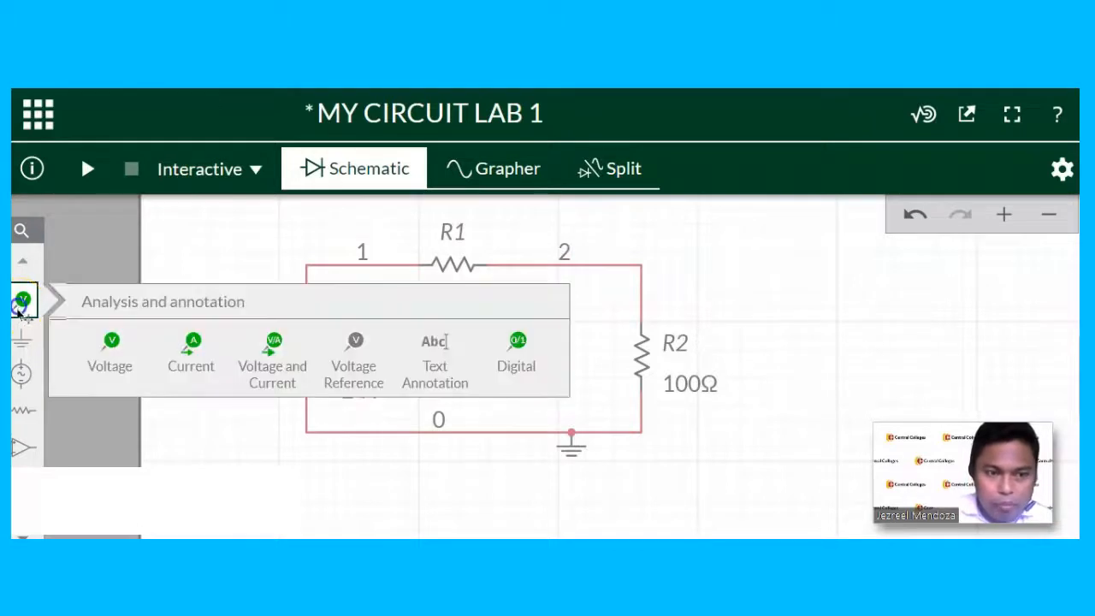
pyautogui.click(260, 356)
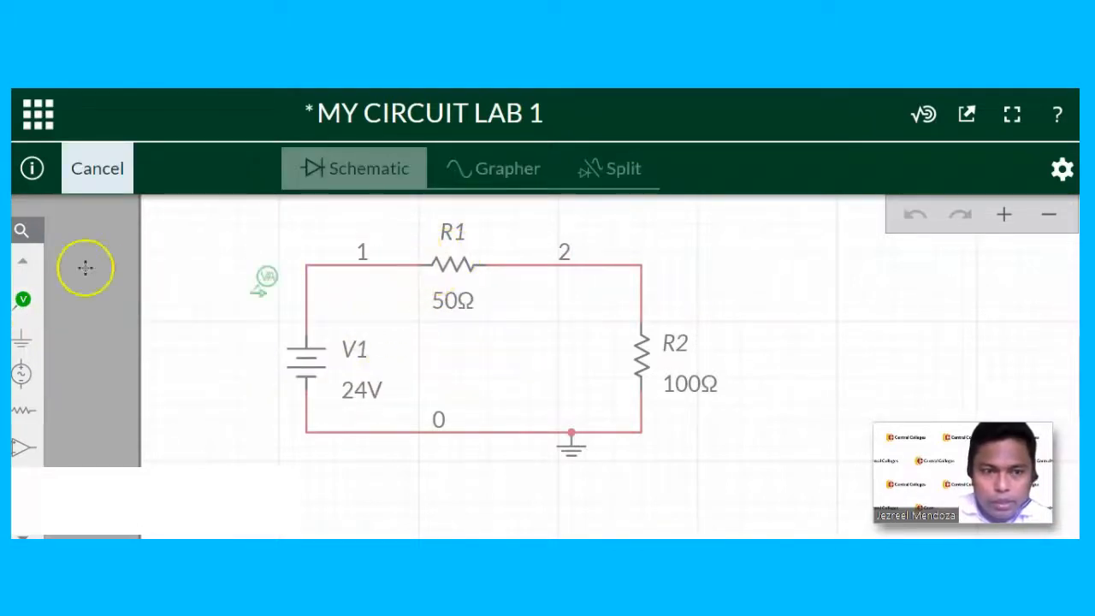
pyautogui.click(24, 315)
# Place a Voltage probe on the wire before R1 and its voltage reference on the wire after R1
pyautogui.click(24, 315)
pyautogui.click(105, 339)
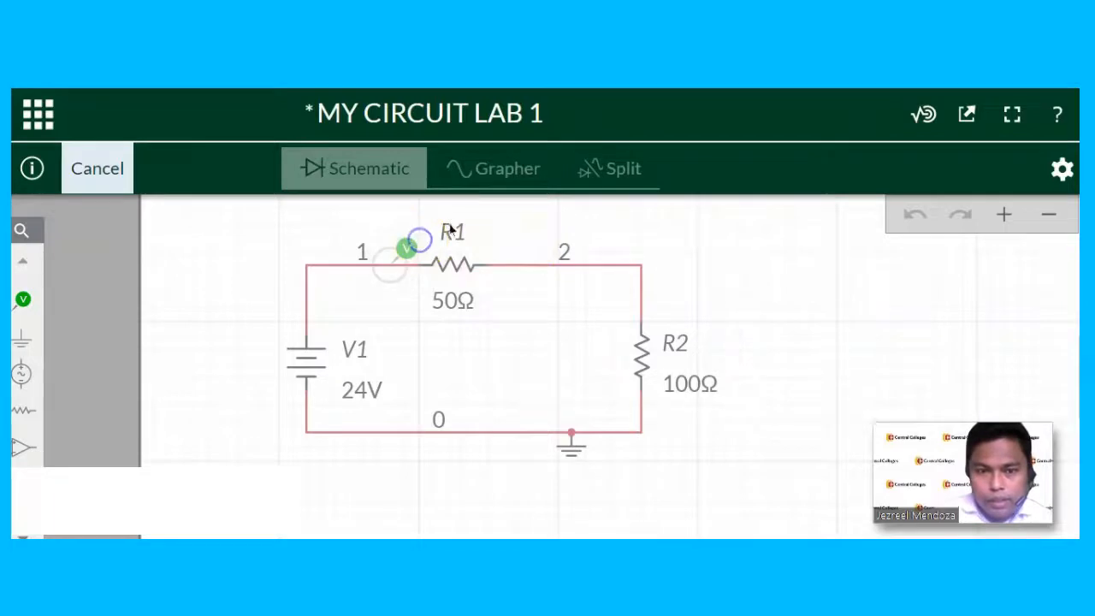
pyautogui.click(413, 244)
pyautogui.click(369, 285)
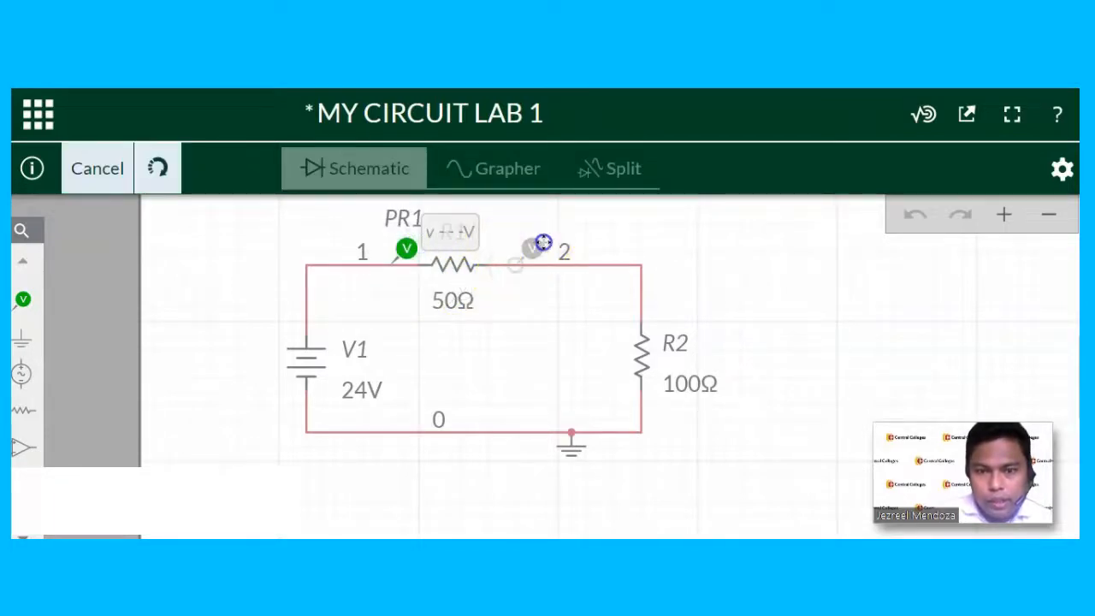
pyautogui.click(565, 259)
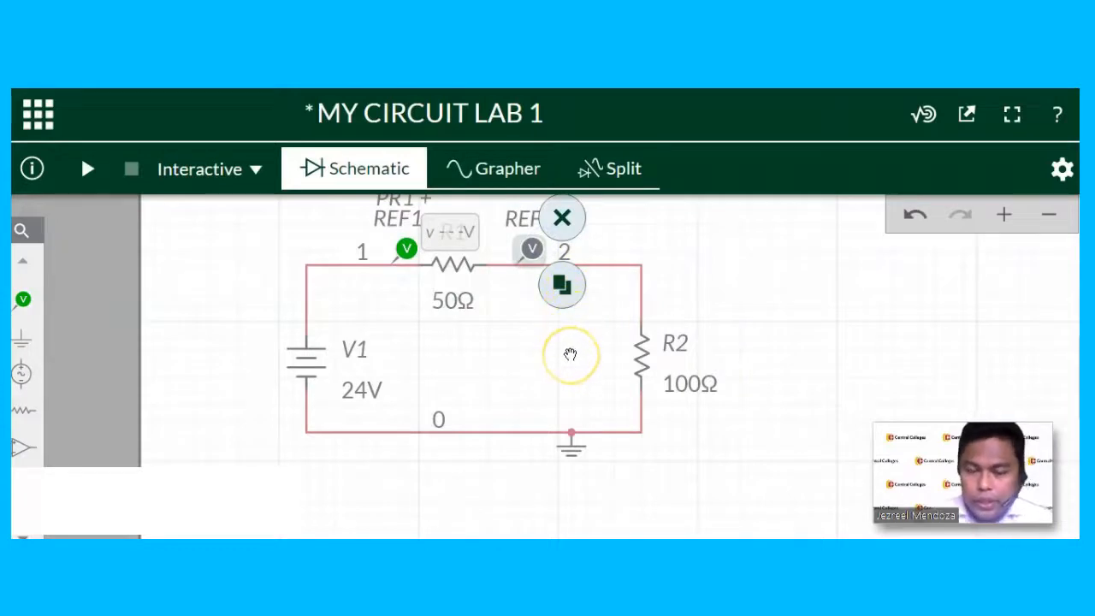
pyautogui.click(506, 372)
# Duplicate the voltage probe onto the wire above R2 and add its own voltage reference on the wire below R2
pyautogui.click(407, 247)
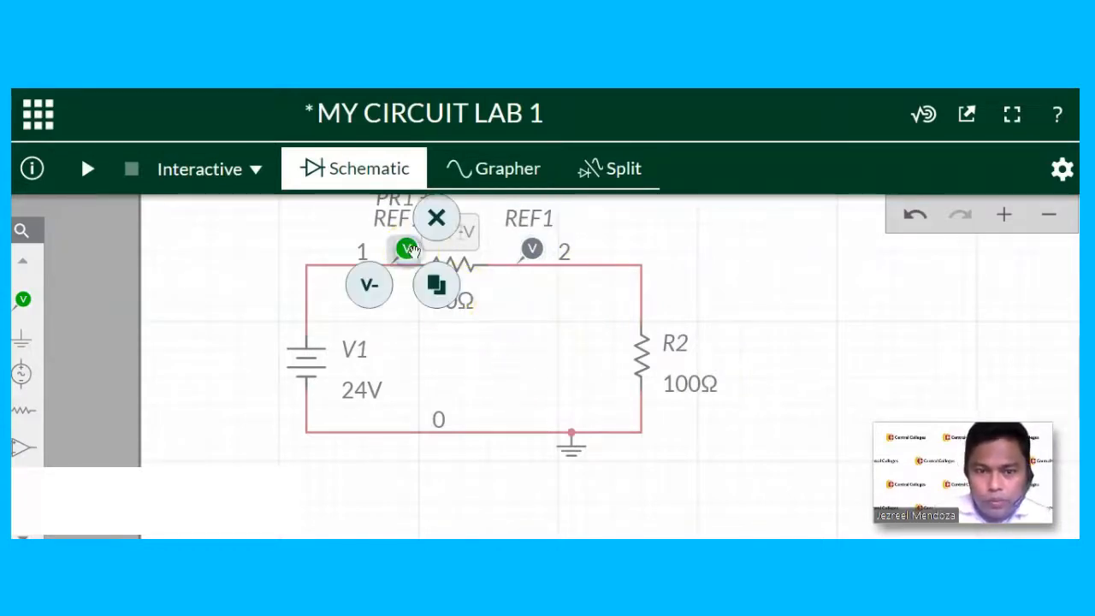
pyautogui.click(436, 284)
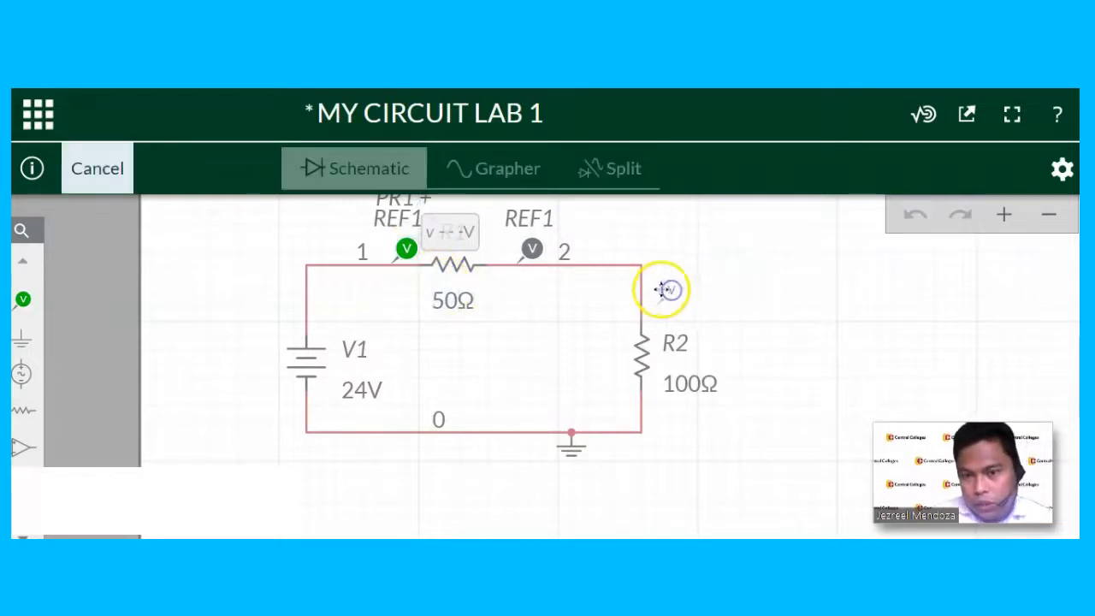
pyautogui.click(657, 290)
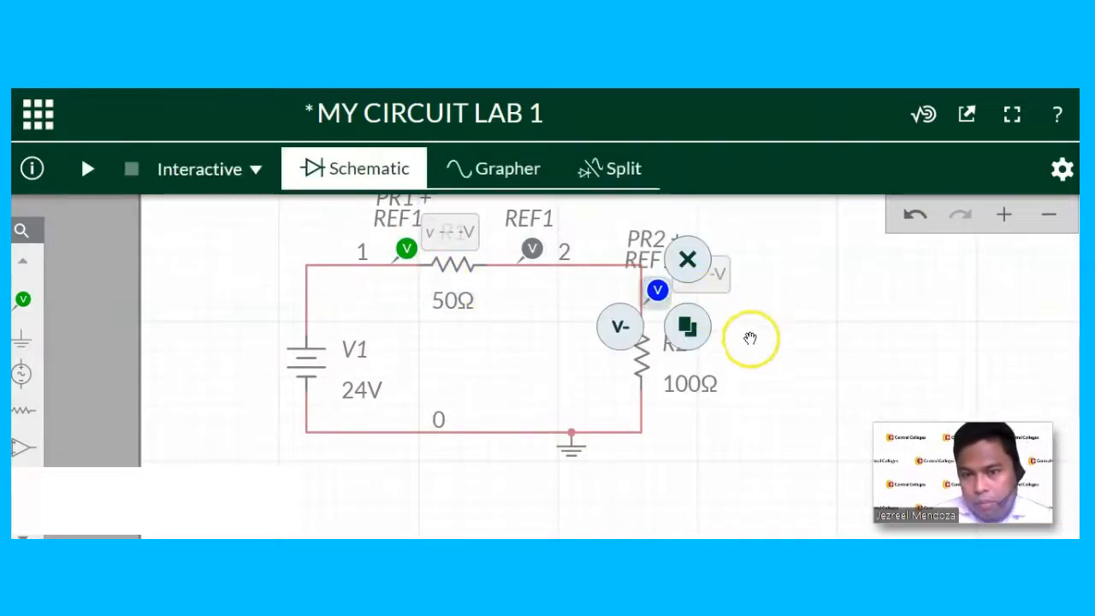
pyautogui.click(632, 333)
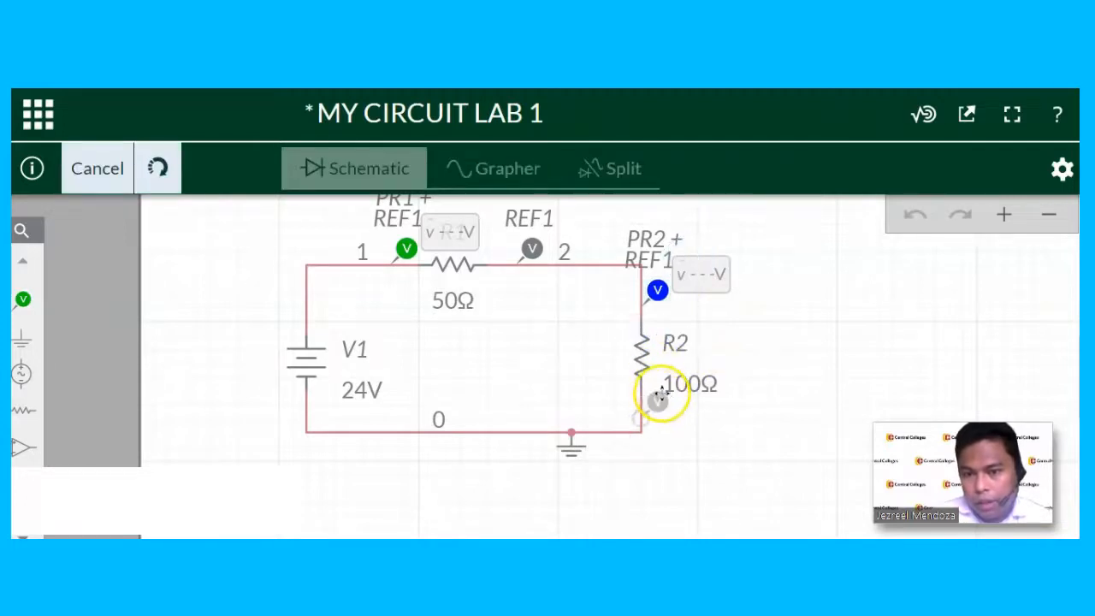
pyautogui.click(682, 405)
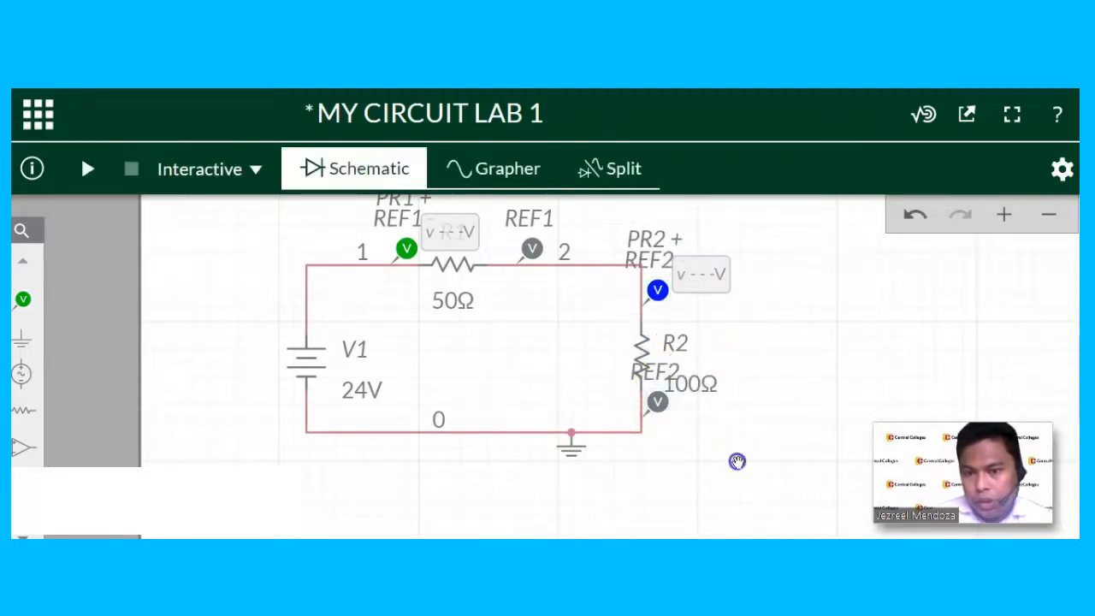
# Run the interactive simulation to read the voltages across R1 and R2
pyautogui.click(87, 176)
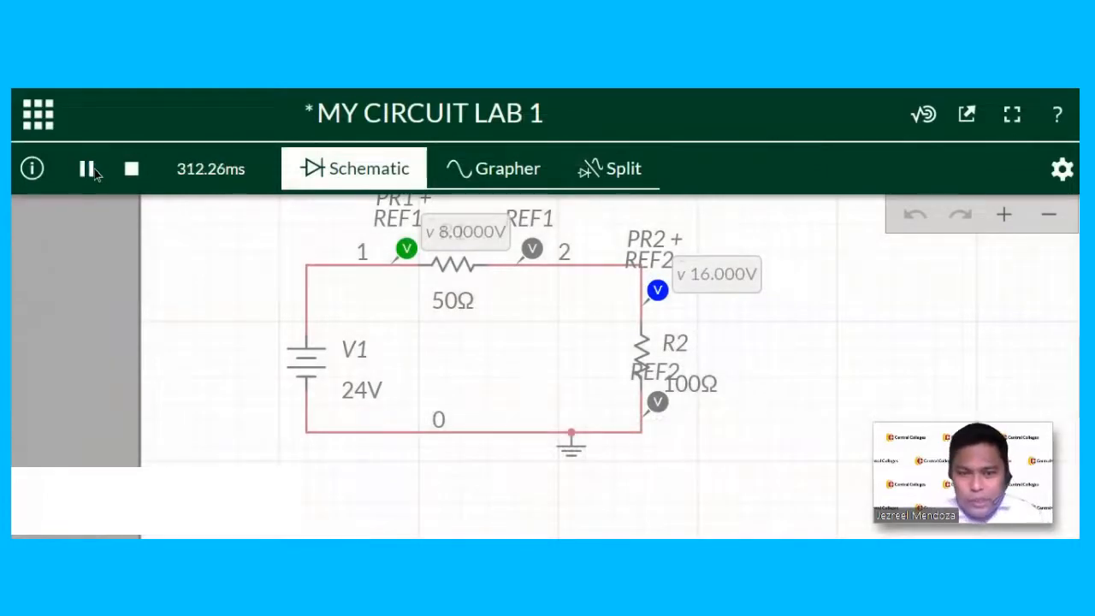
pyautogui.scroll(-2, 503, 394)
pyautogui.scroll(2, 556, 331)
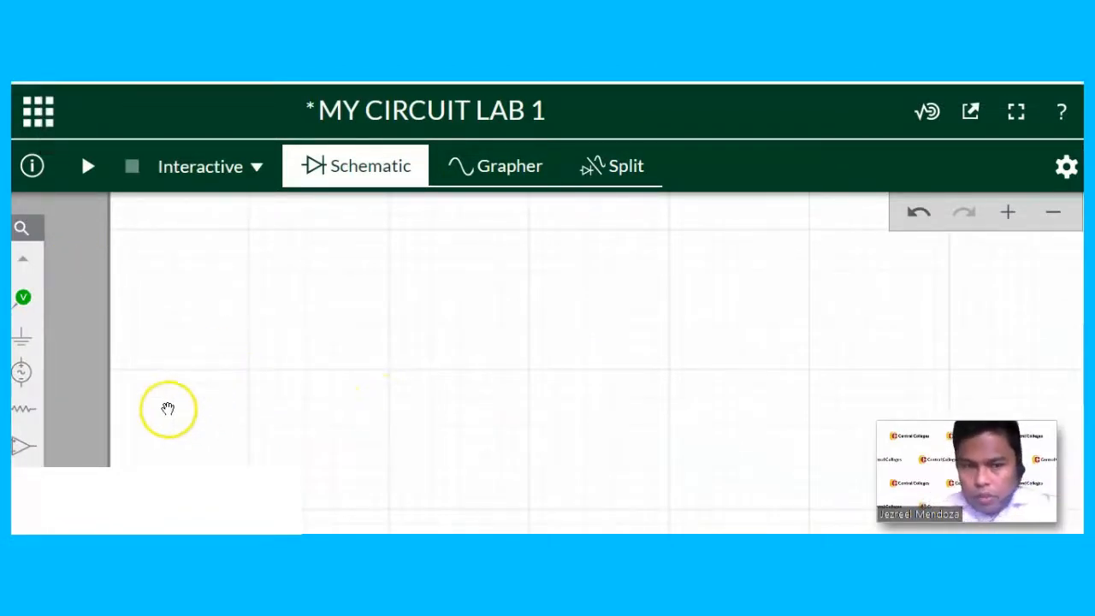
# Place a DC Voltage source in the left part of the empty schematic
pyautogui.click(23, 375)
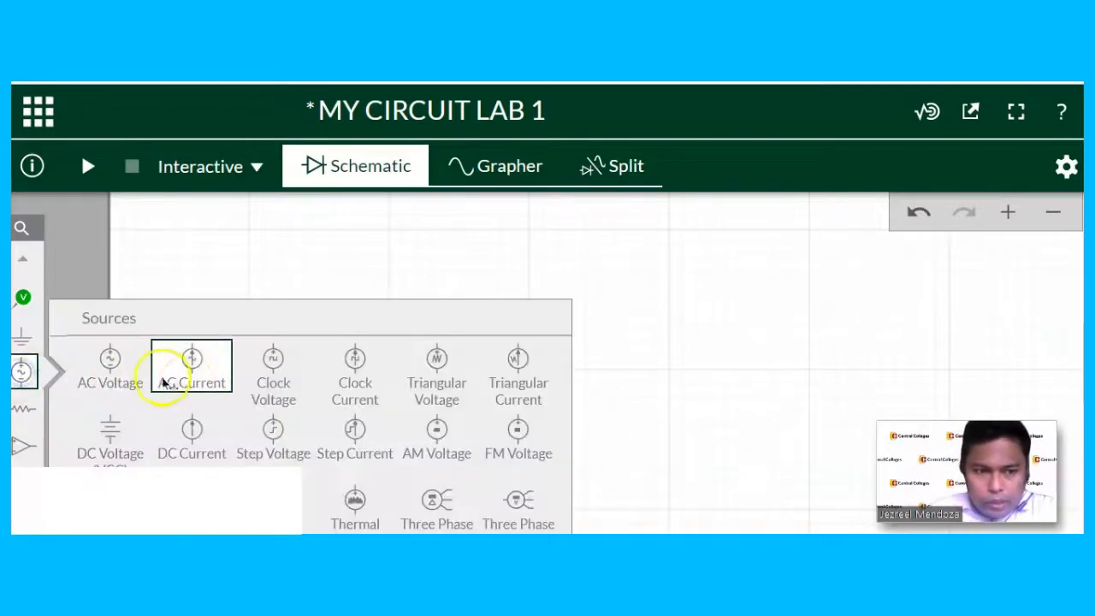
pyautogui.click(137, 428)
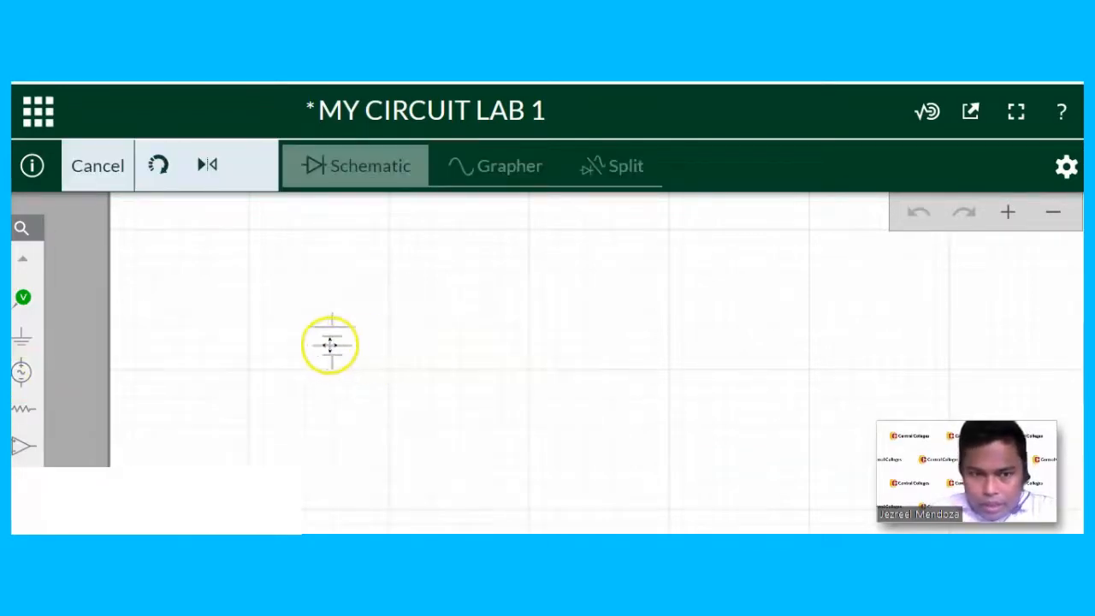
pyautogui.click(418, 351)
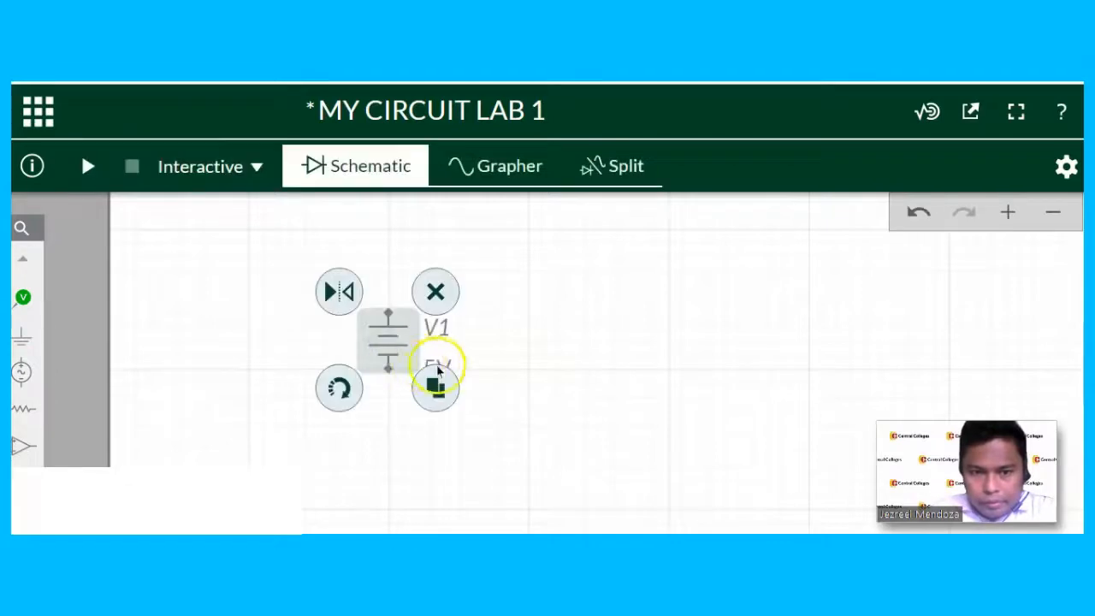
pyautogui.scroll(-2, 439, 367)
pyautogui.scroll(-4, 526, 351)
pyautogui.scroll(-3, 447, 350)
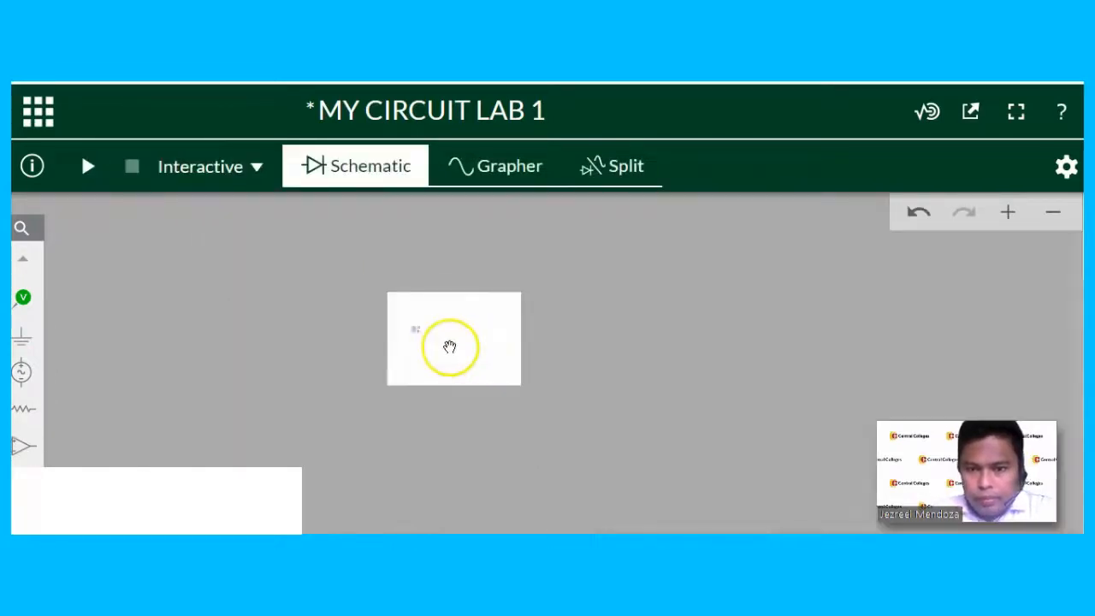
pyautogui.scroll(6, 379, 305)
pyautogui.scroll(2, 351, 284)
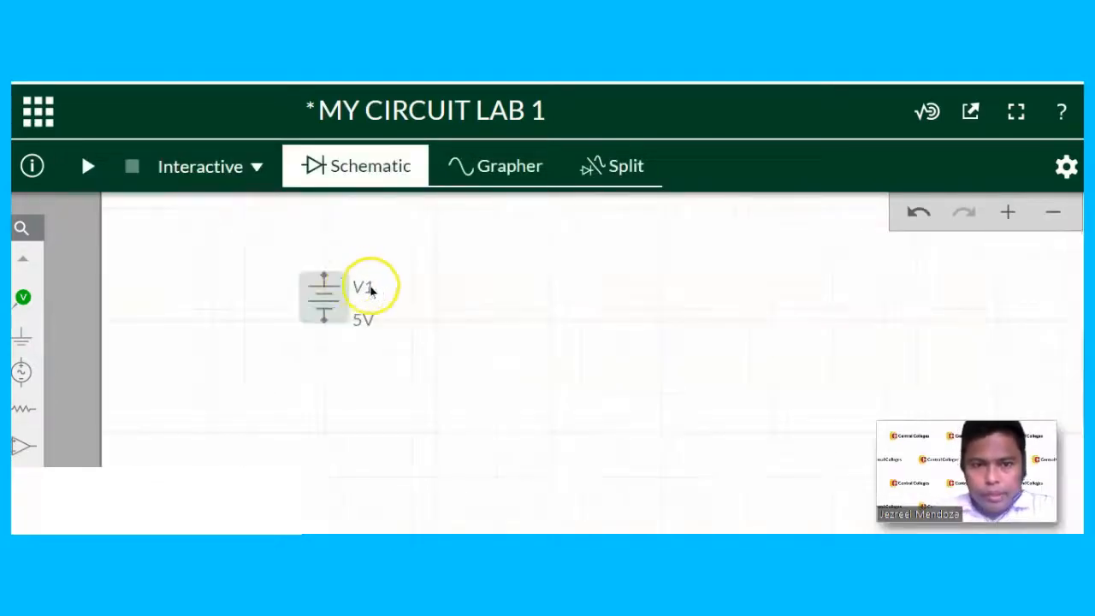
pyautogui.scroll(-2, 337, 288)
pyautogui.scroll(2, 350, 276)
pyautogui.moveTo(564, 309); pyautogui.dragTo(550, 379)
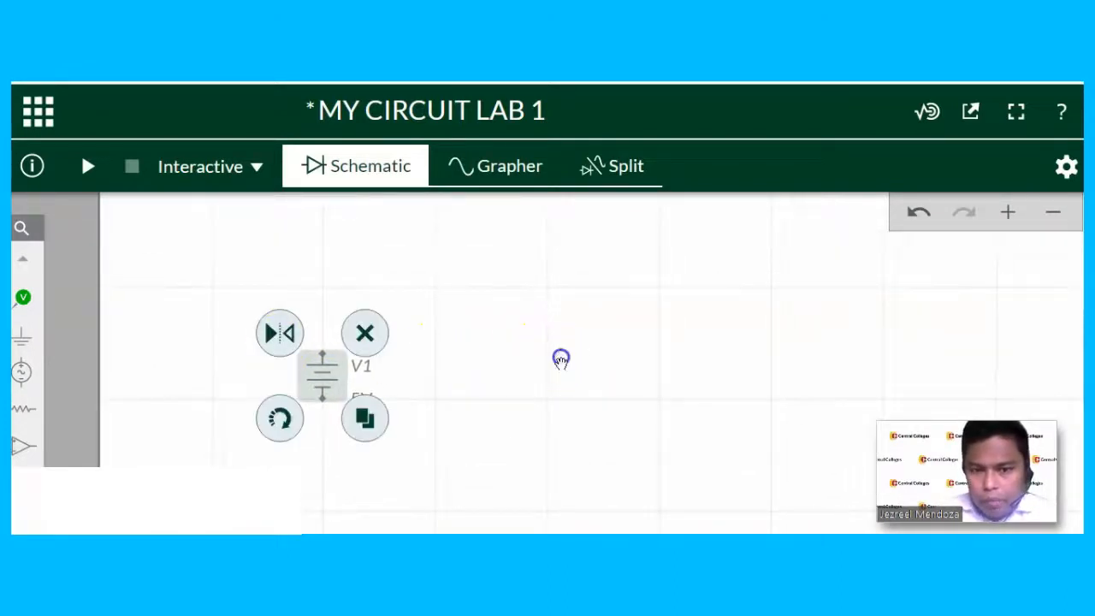
pyautogui.click(559, 359)
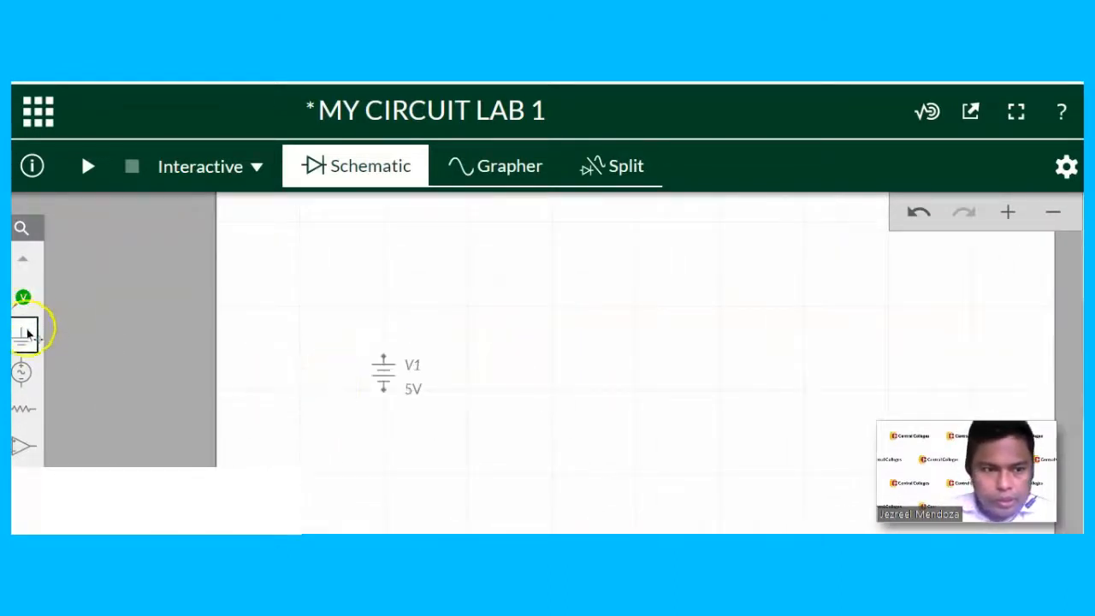
# Add a resistor to the right of the DC source, rotate it vertical and align it level with the source
pyautogui.click(25, 400)
pyautogui.moveTo(110, 416); pyautogui.dragTo(532, 358)
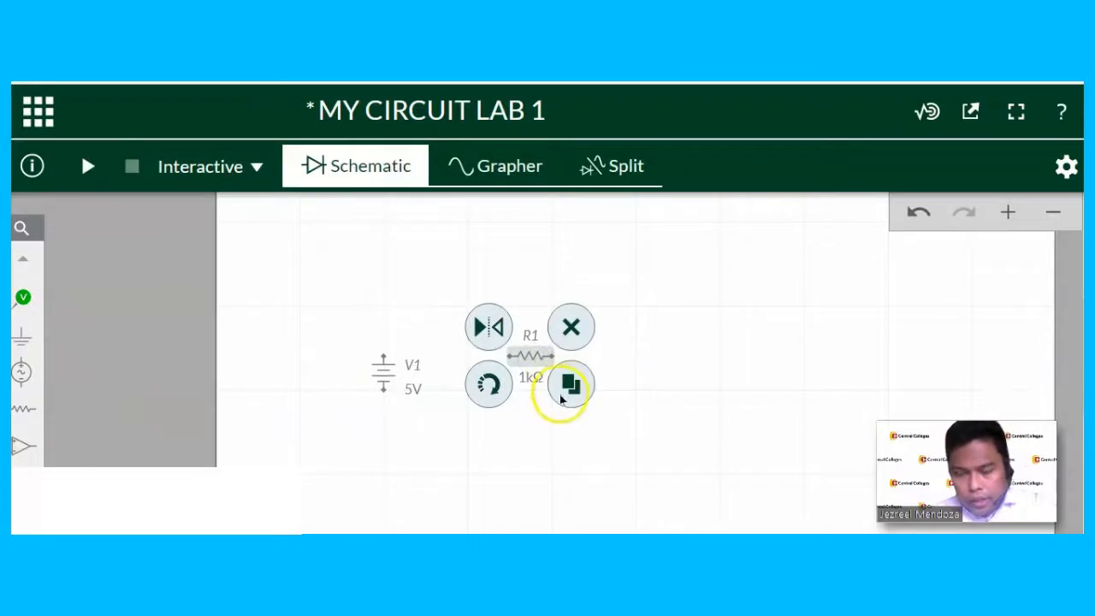
pyautogui.scroll(1, 558, 385)
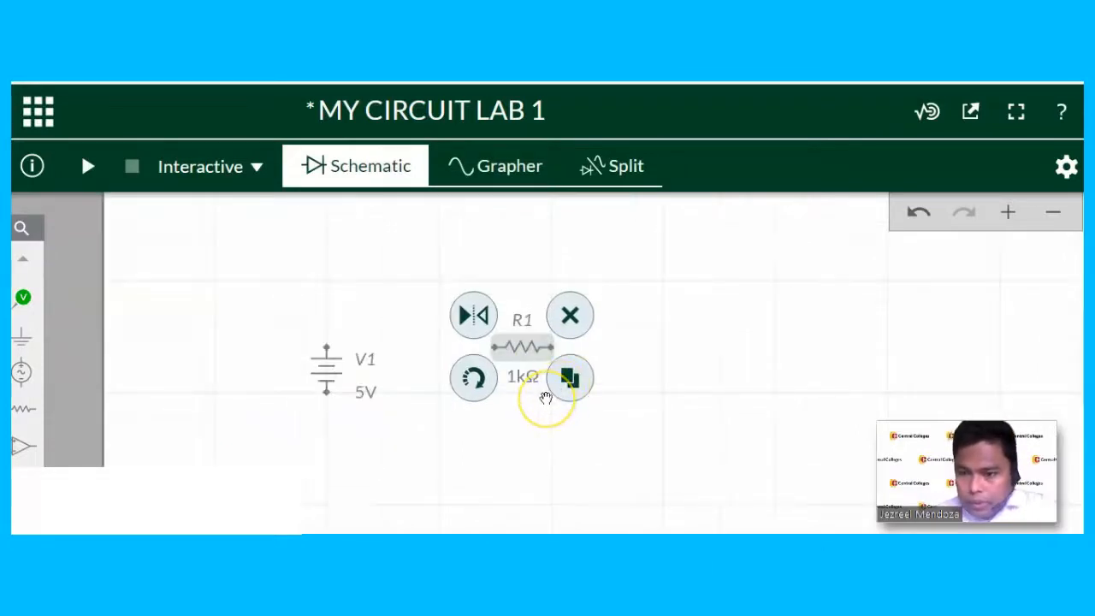
pyautogui.click(475, 385)
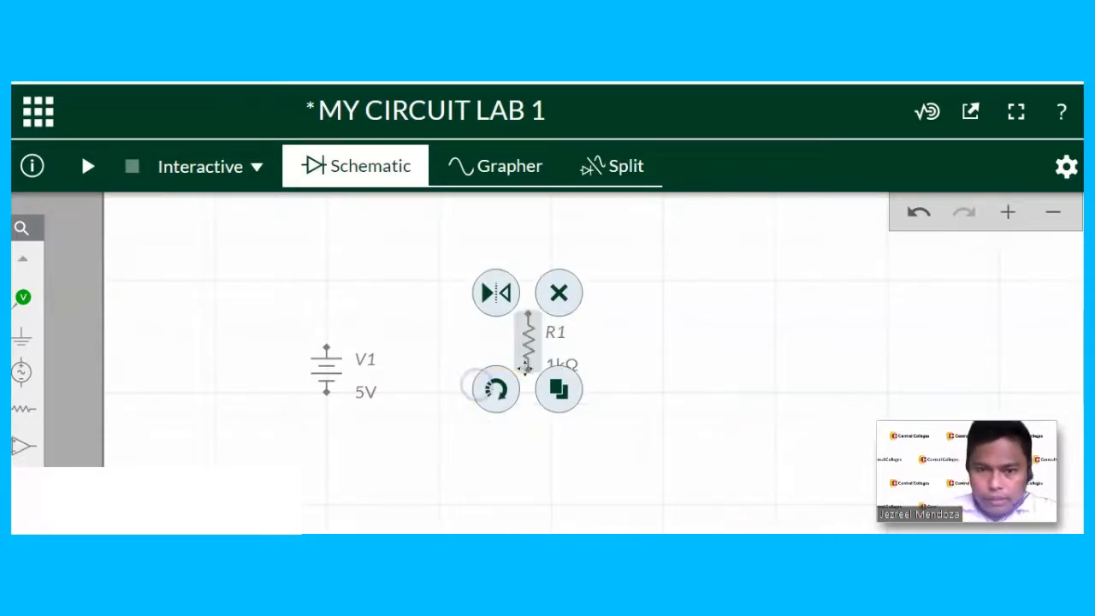
pyautogui.moveTo(536, 359); pyautogui.dragTo(535, 367)
# Duplicate the vertical resistor R1 and place the copy to its right at the same height
pyautogui.click(560, 419)
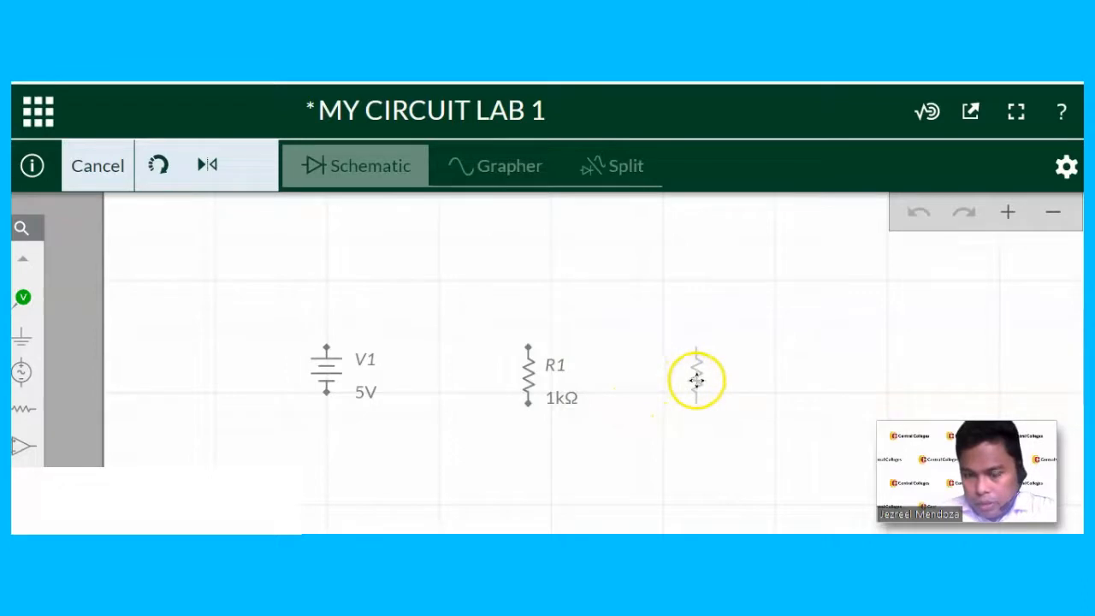
pyautogui.click(696, 380)
pyautogui.click(791, 412)
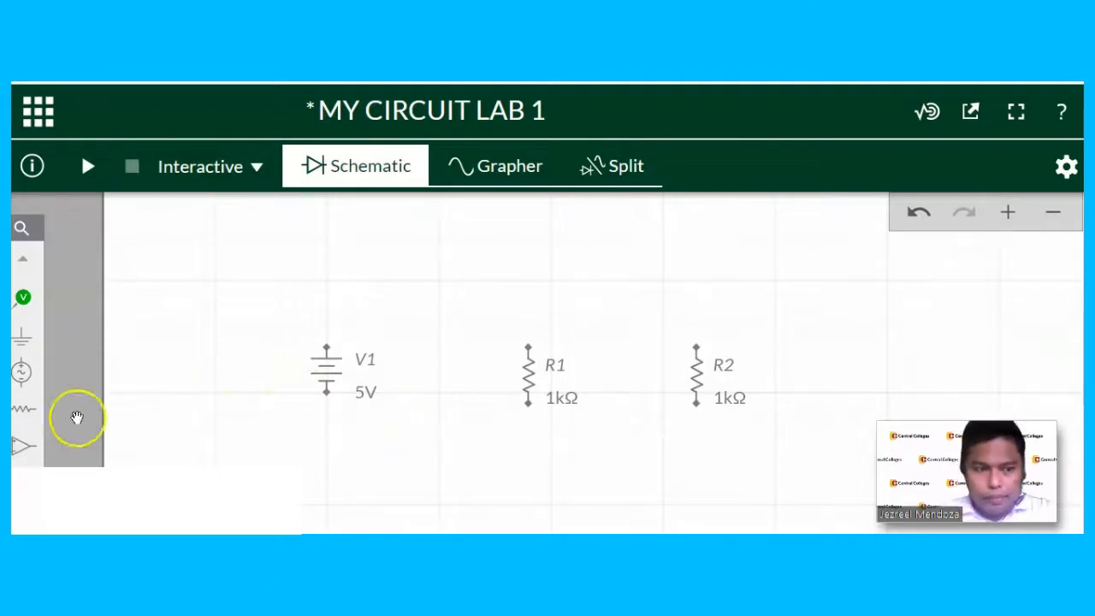
# Place a horizontal resistor above the other parts, between the DC source V1 and R1
pyautogui.click(24, 409)
pyautogui.click(122, 416)
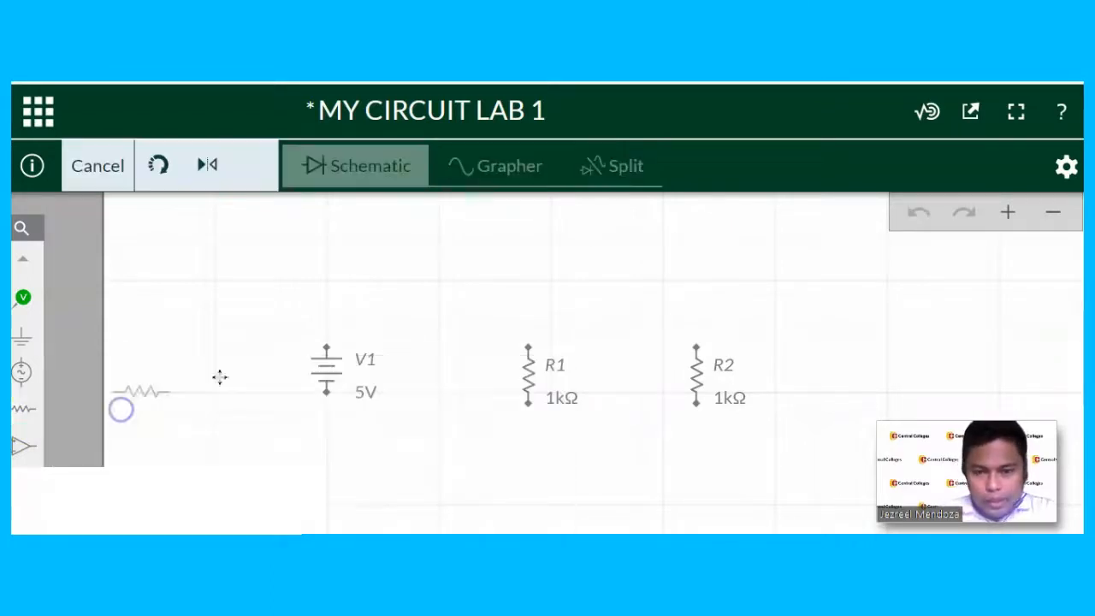
pyautogui.click(437, 297)
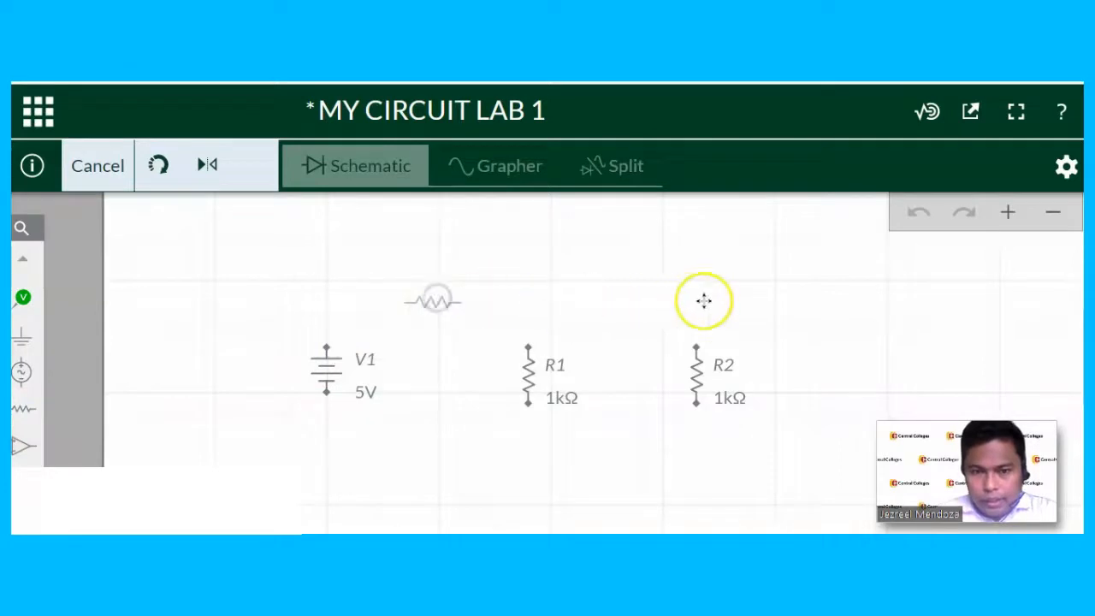
pyautogui.click(784, 297)
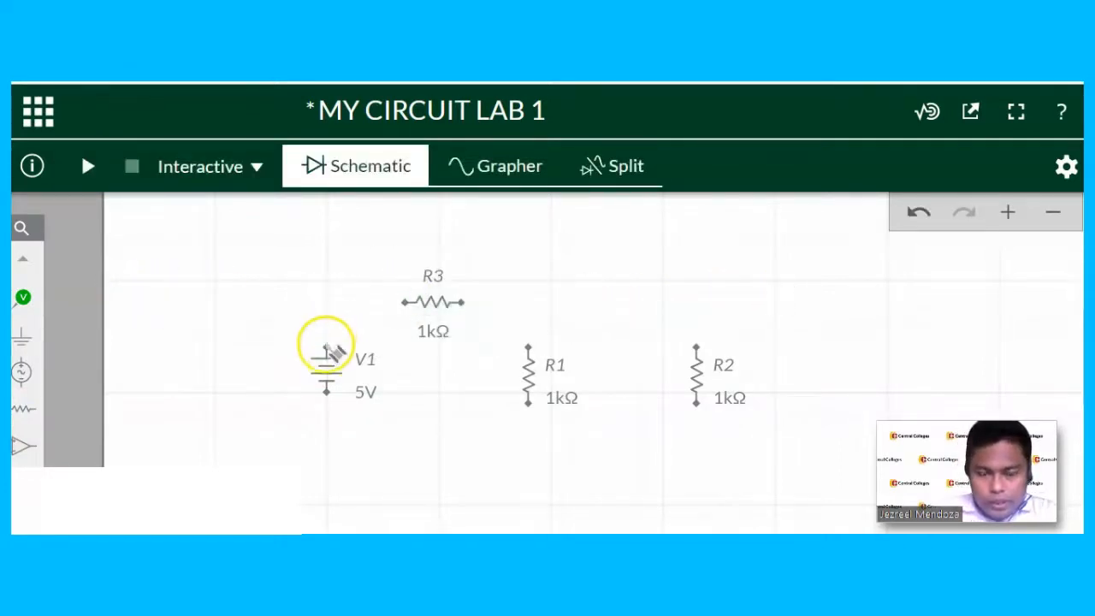
# Wire V1's upper terminal to R3's near end and R3's far end to R2's upper terminal
pyautogui.click(326, 347)
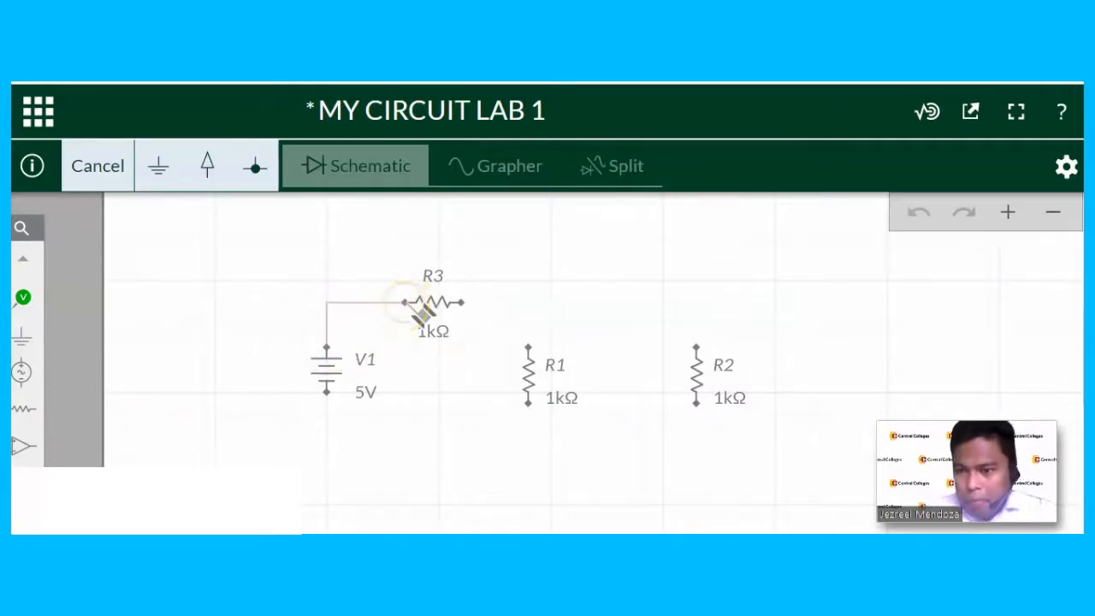
pyautogui.click(407, 303)
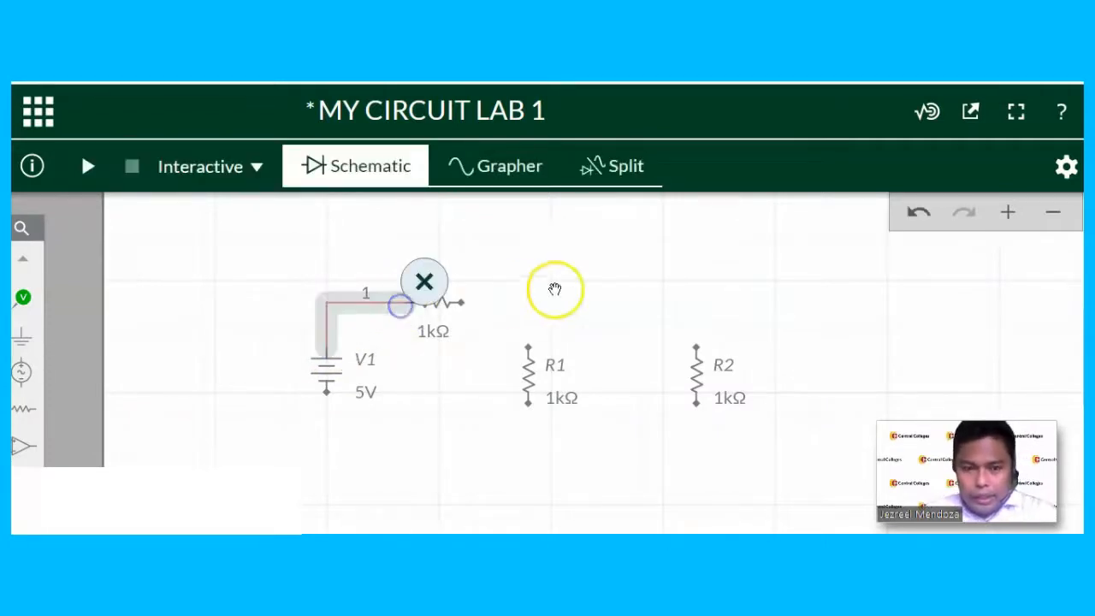
pyautogui.click(462, 303)
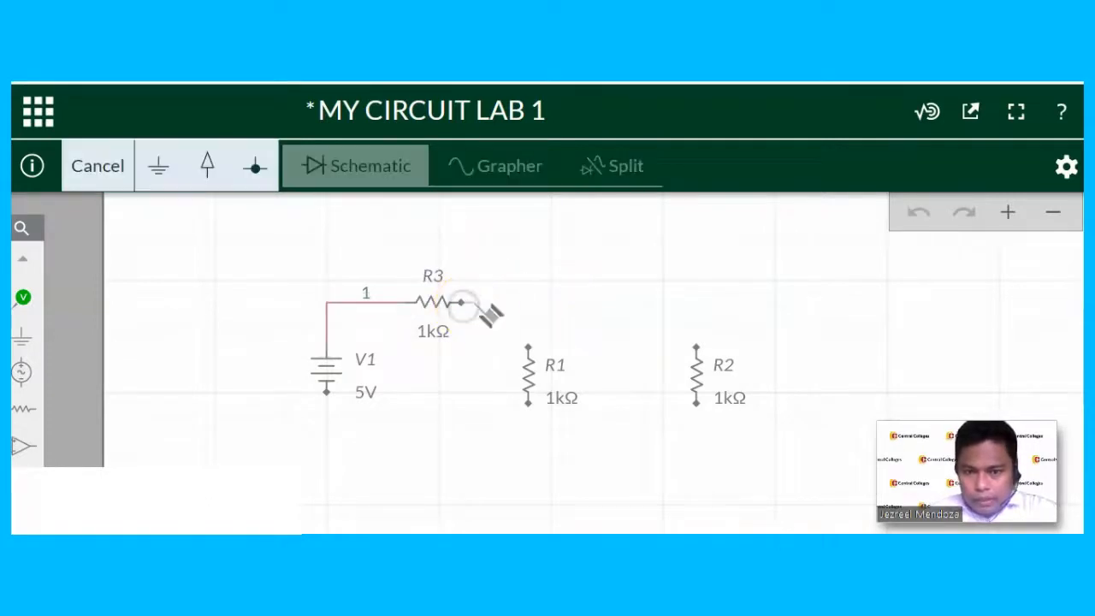
pyautogui.click(697, 346)
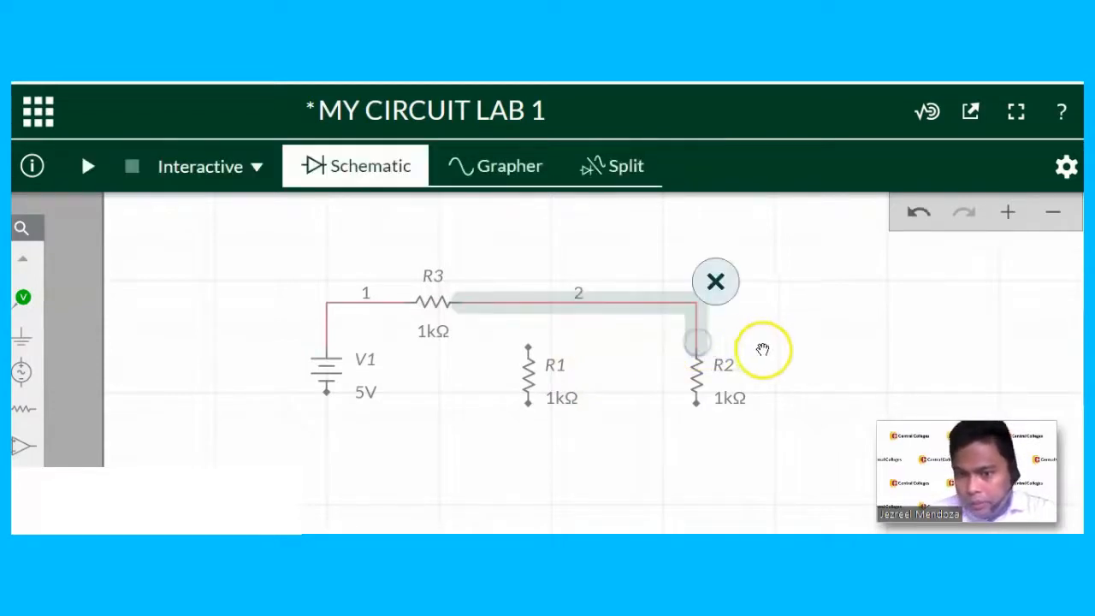
# Connect R1's upper terminal to the wire running between R3 and R2
pyautogui.click(529, 347)
pyautogui.click(533, 305)
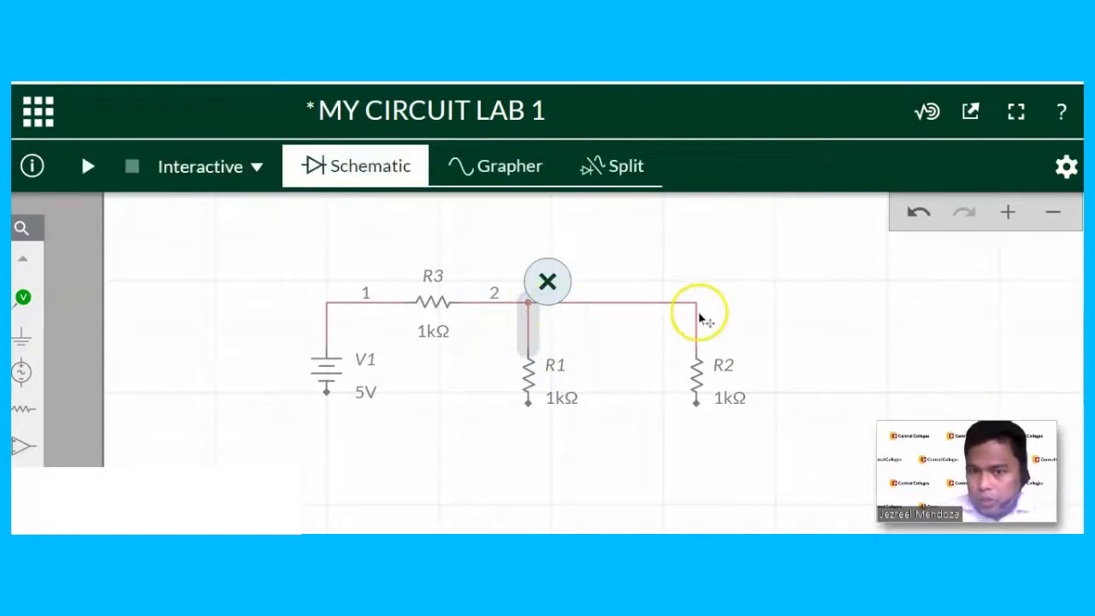
pyautogui.click(800, 318)
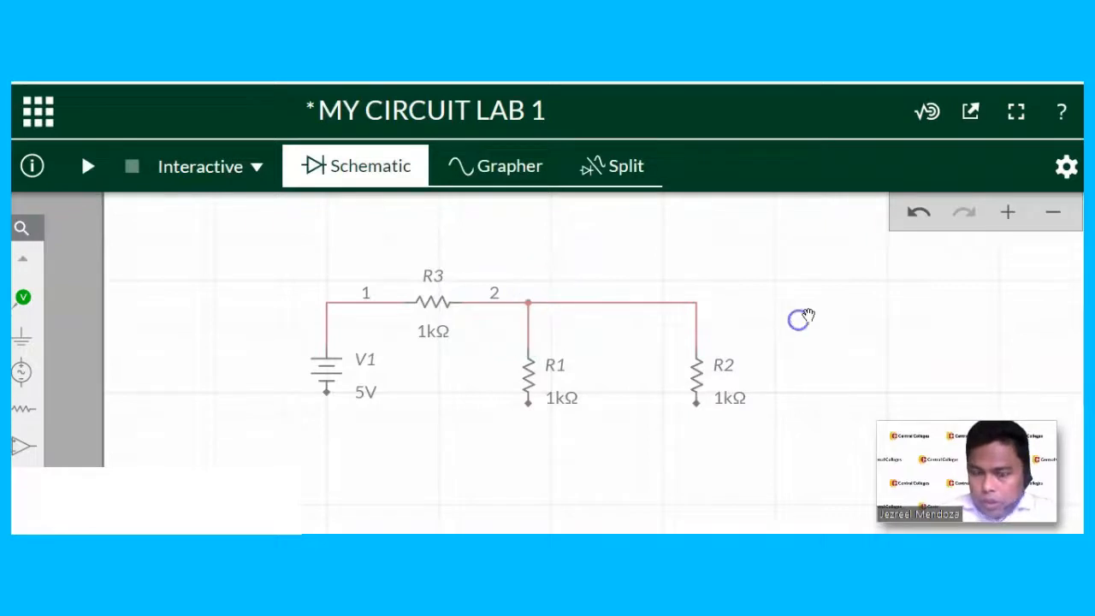
# Wire V1's lower terminal to R2's lower terminal and shift that wire's horizontal run farther below R1
pyautogui.click(326, 394)
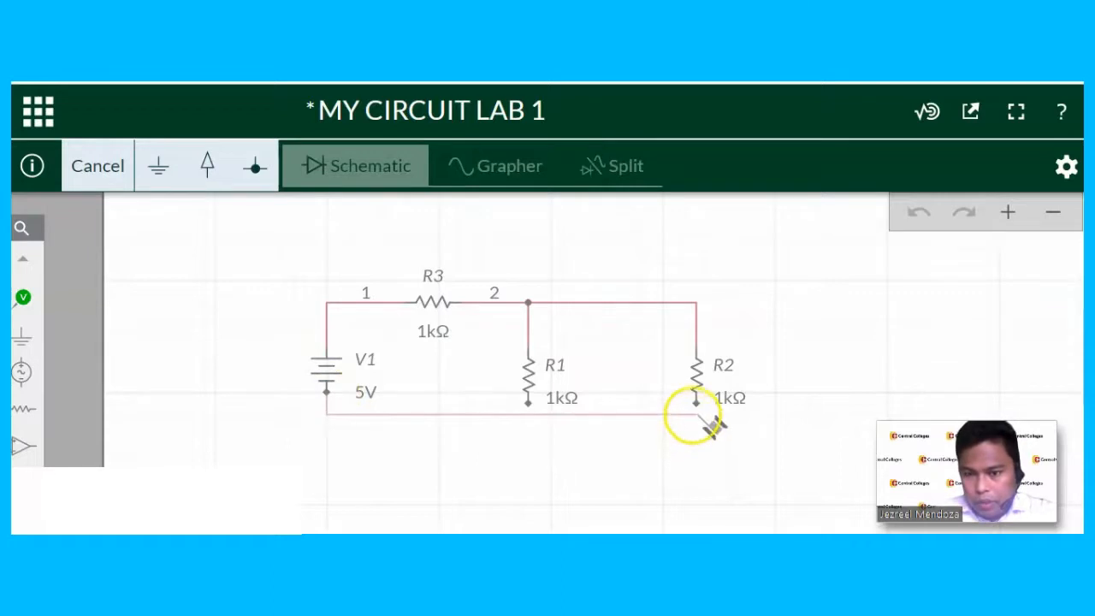
pyautogui.click(695, 401)
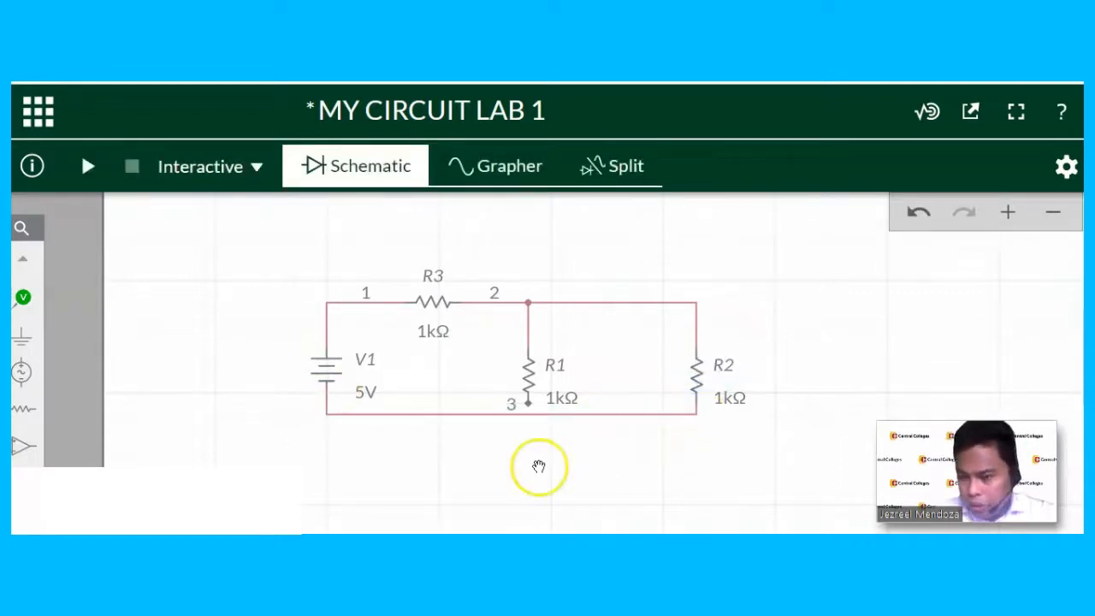
pyautogui.scroll(-3, 643, 339)
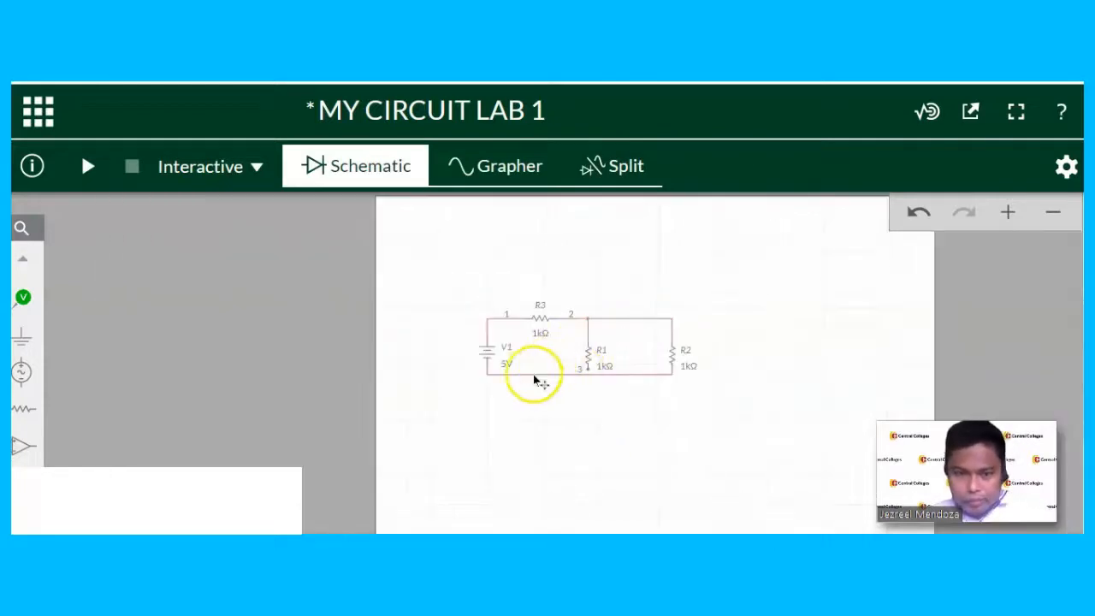
pyautogui.scroll(3, 533, 379)
pyautogui.scroll(1, 607, 390)
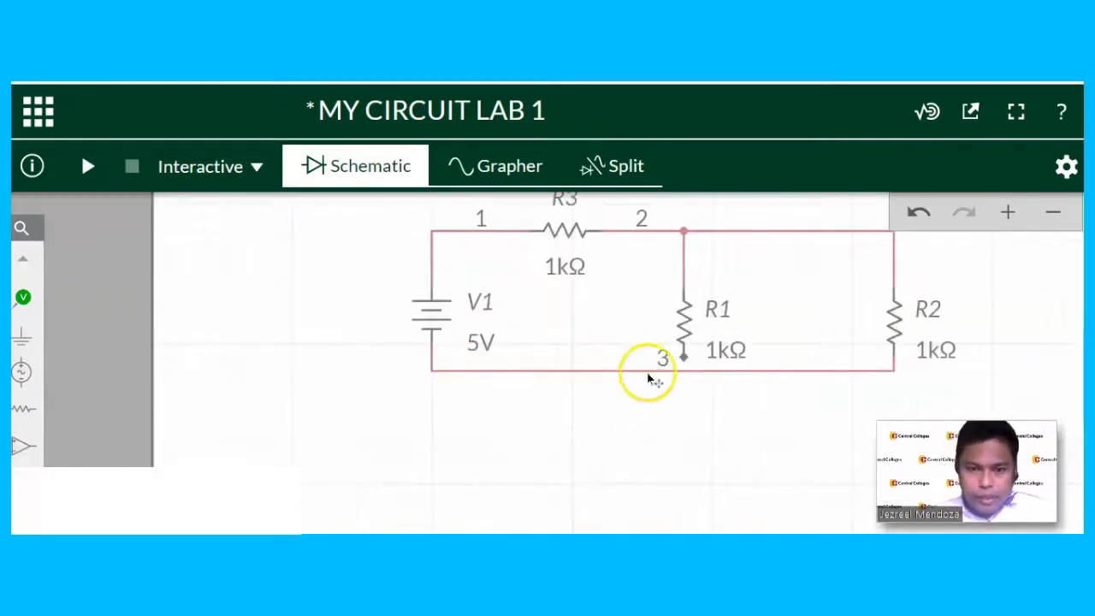
pyautogui.scroll(-2, 631, 391)
pyautogui.scroll(1, 774, 346)
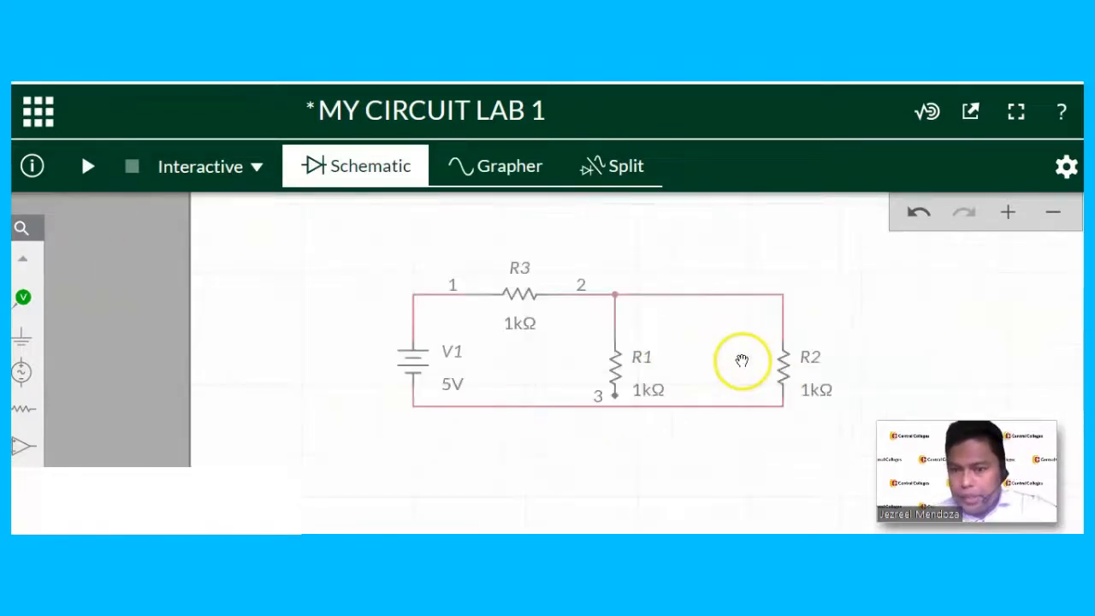
pyautogui.click(590, 406)
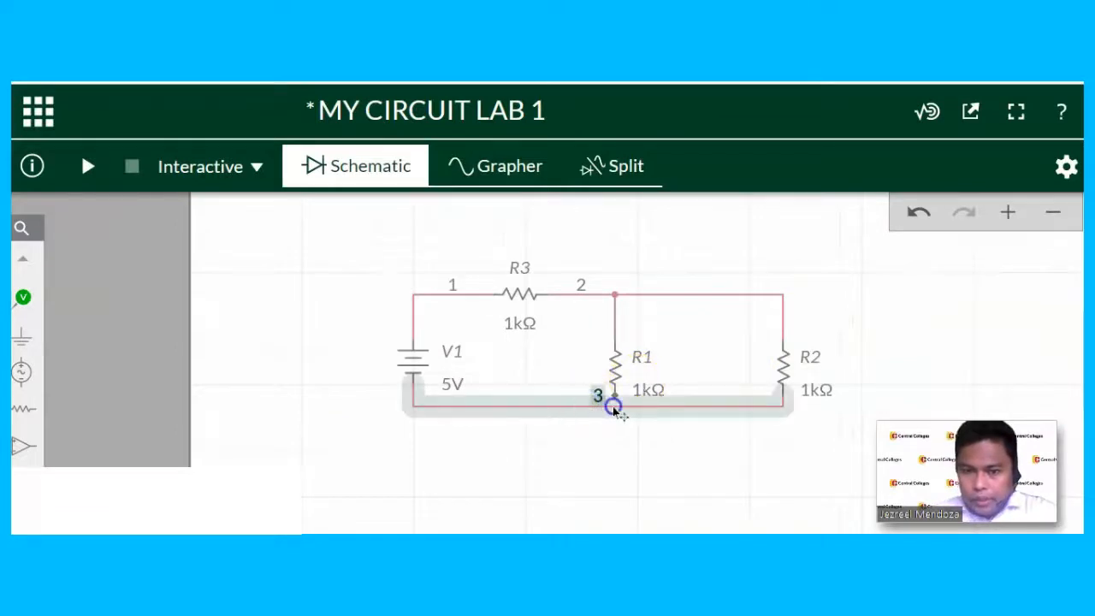
pyautogui.moveTo(615, 425); pyautogui.dragTo(616, 436)
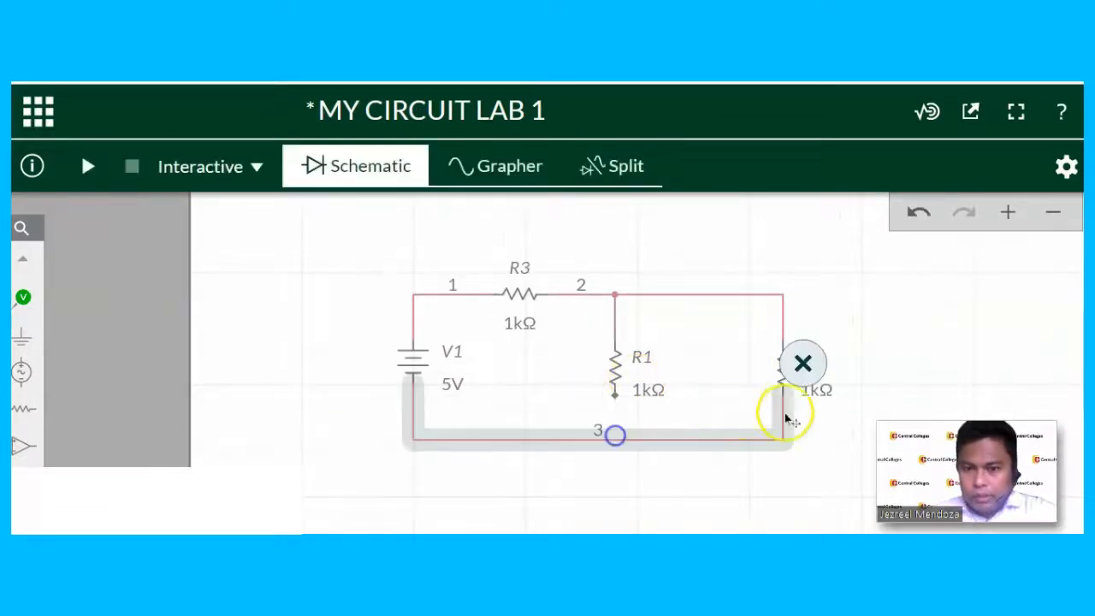
pyautogui.click(806, 440)
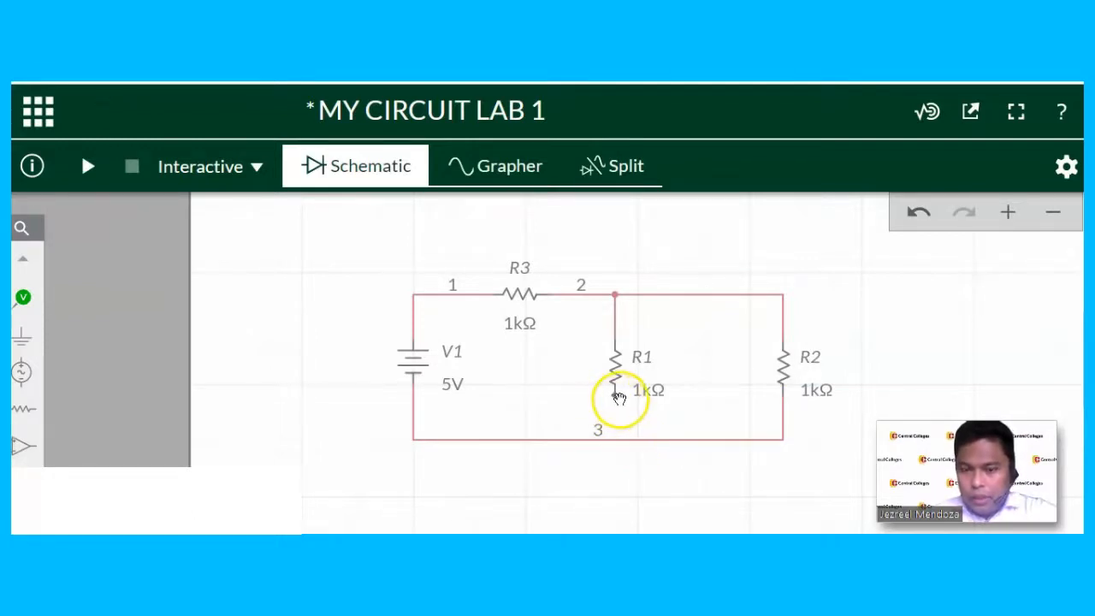
# Connect R1's lower terminal to the bottom wire and place a ground on that wire between R1 and R2
pyautogui.click(616, 395)
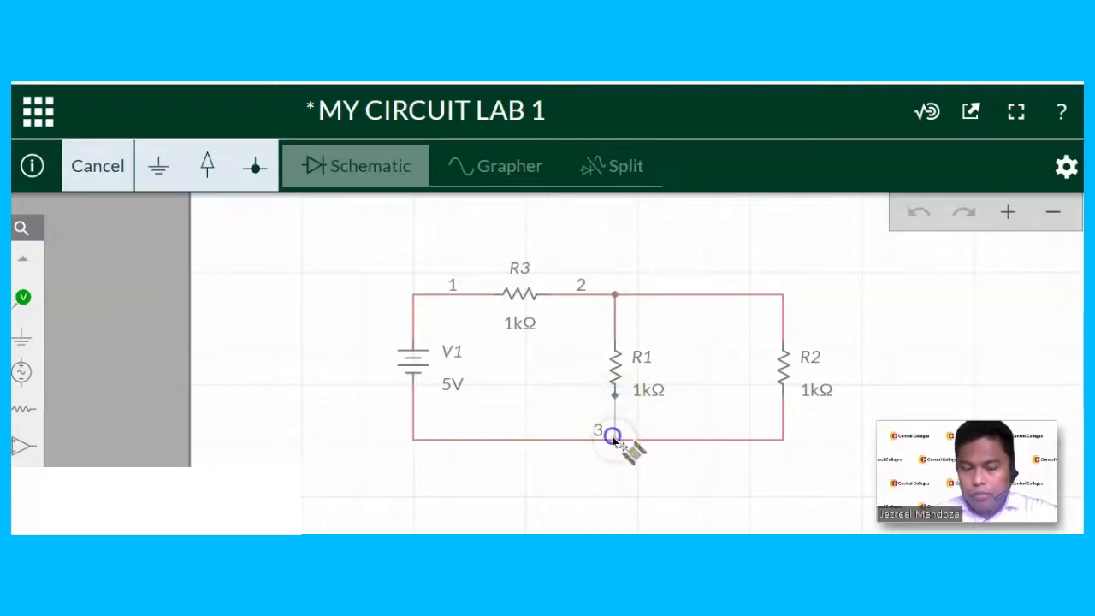
pyautogui.click(613, 437)
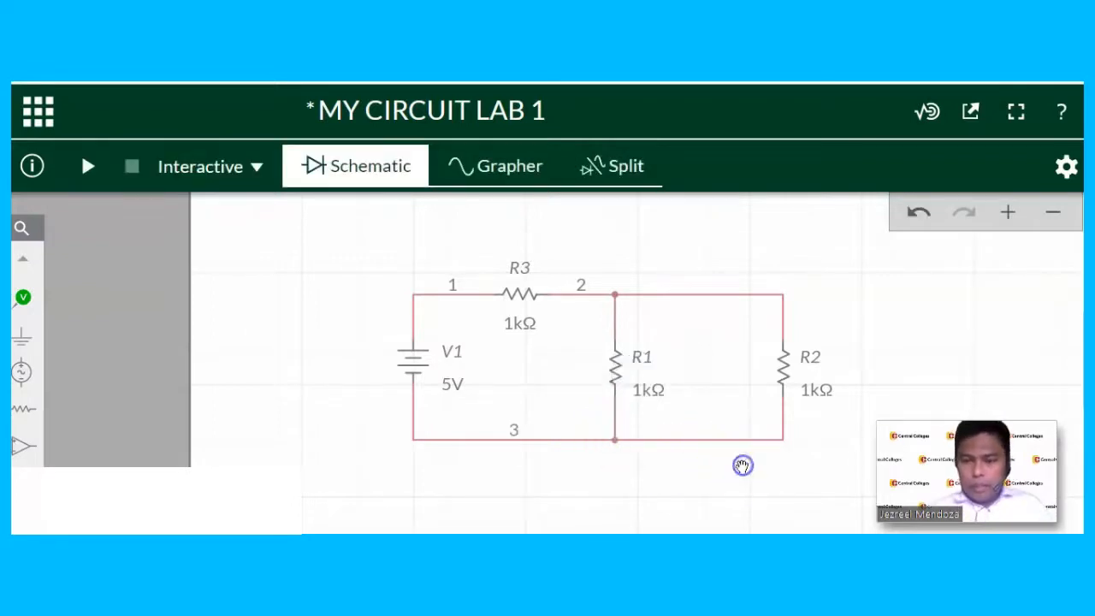
pyautogui.click(22, 340)
pyautogui.click(111, 379)
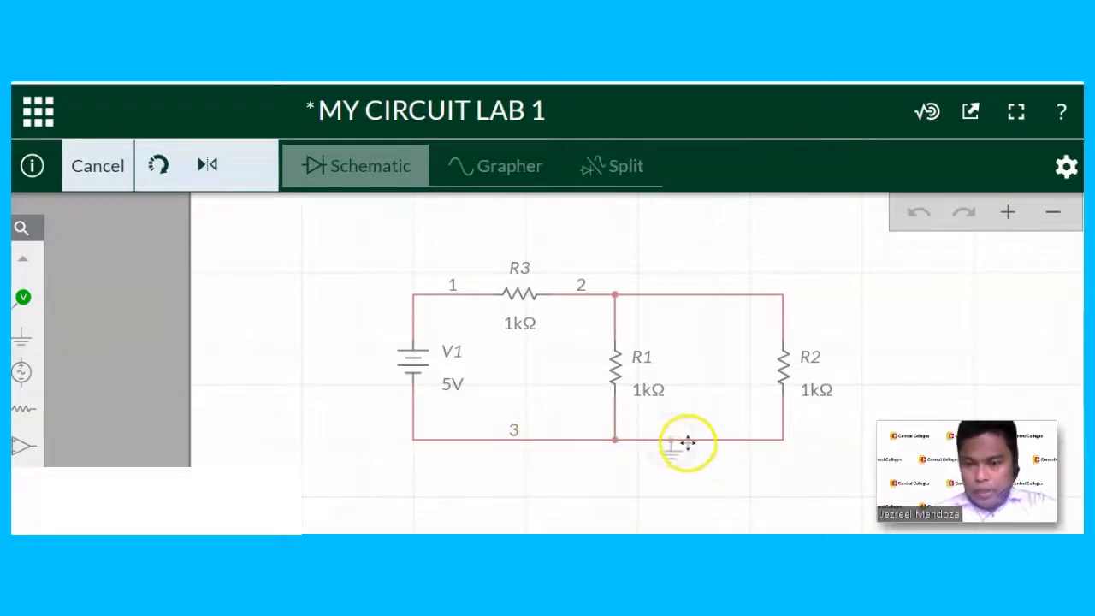
pyautogui.click(703, 441)
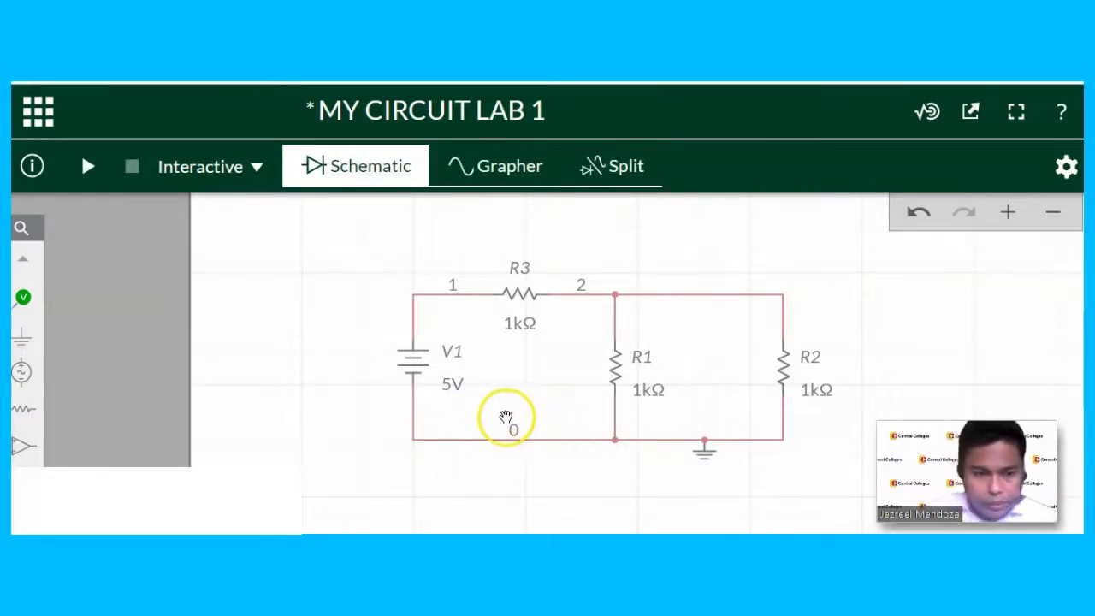
# Set the V1 source voltage to 25 V
pyautogui.click(451, 385)
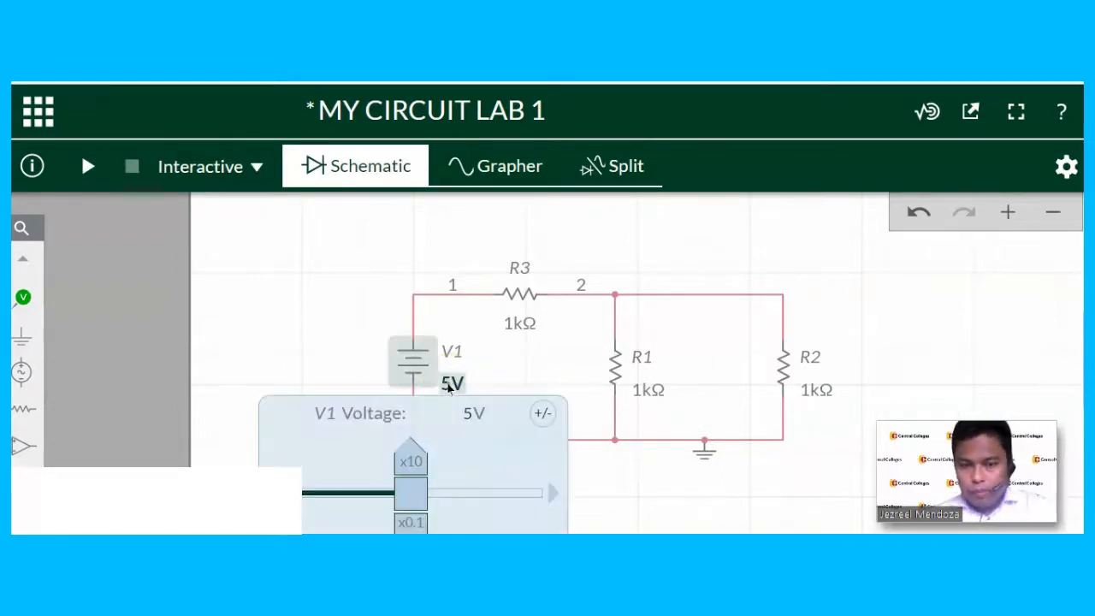
pyautogui.click(457, 412)
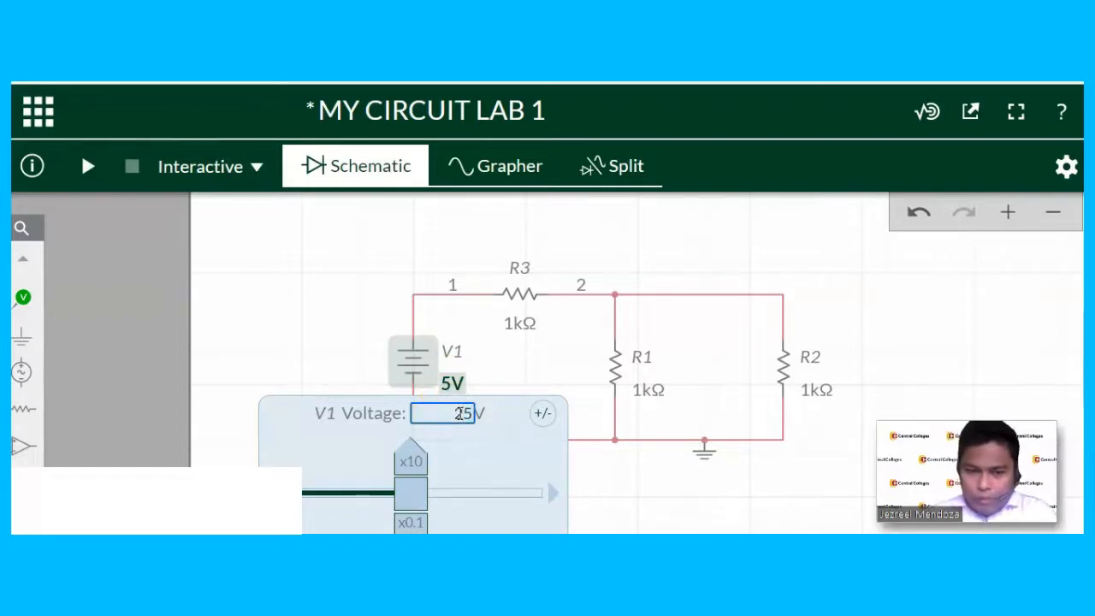
pyautogui.press('Return')
# Set R3's resistance to 300 Ω
pyautogui.click(520, 324)
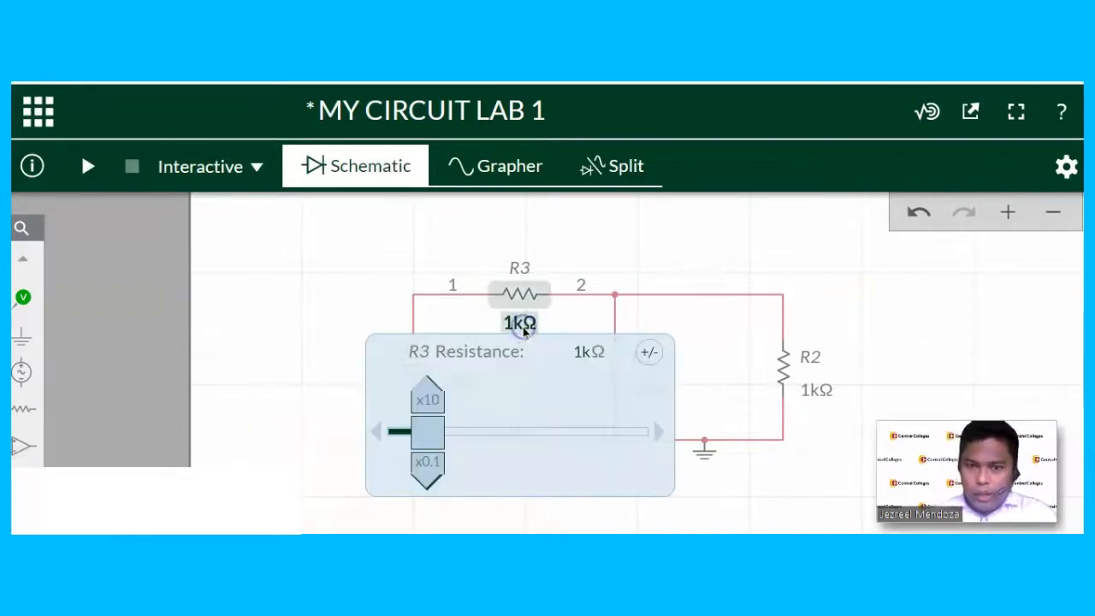
pyautogui.doubleClick(524, 325)
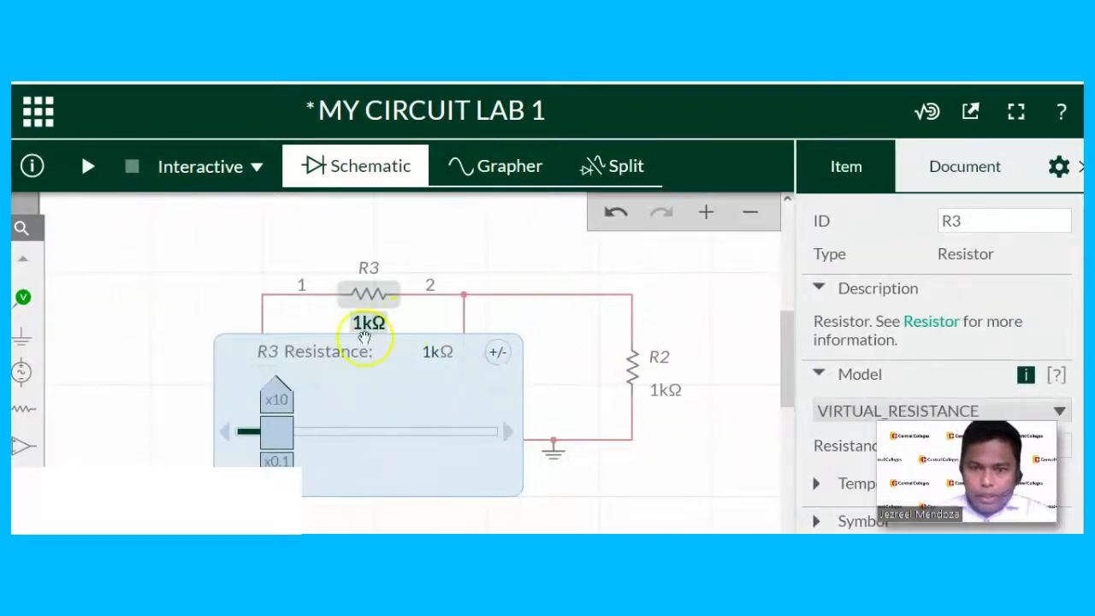
pyautogui.click(413, 353)
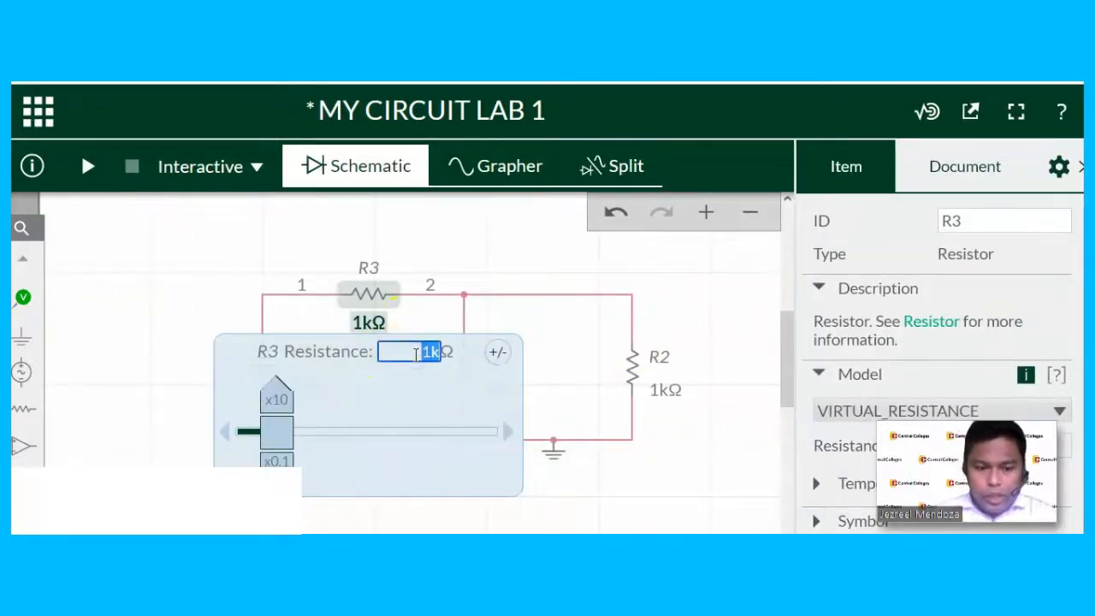
pyautogui.click(681, 316)
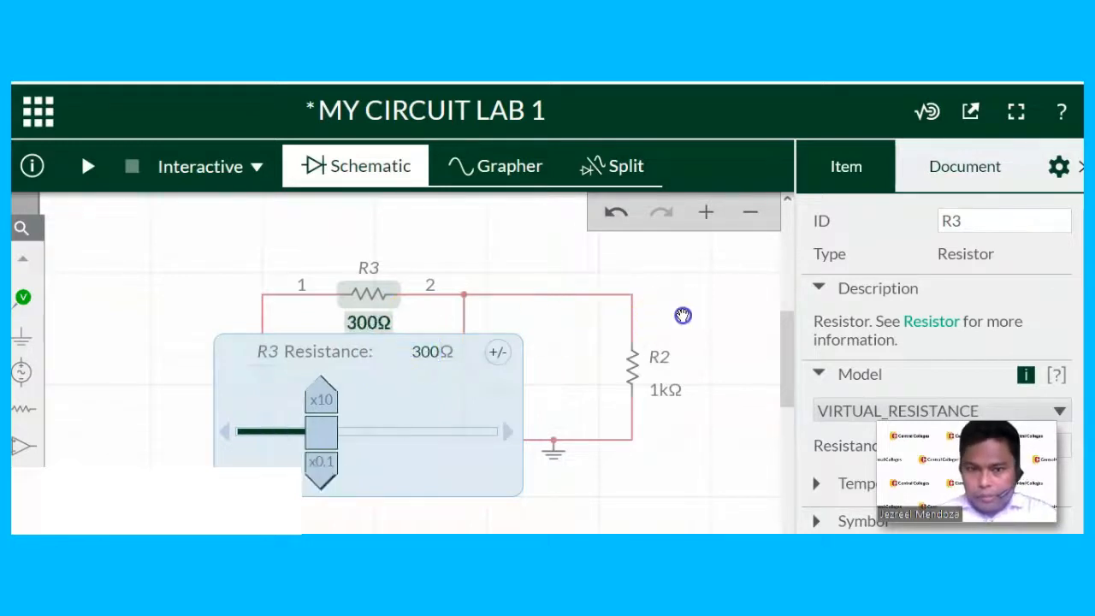
# Set R1's resistance to 150 Ω and R2's resistance to 100 Ω
pyautogui.doubleClick(490, 395)
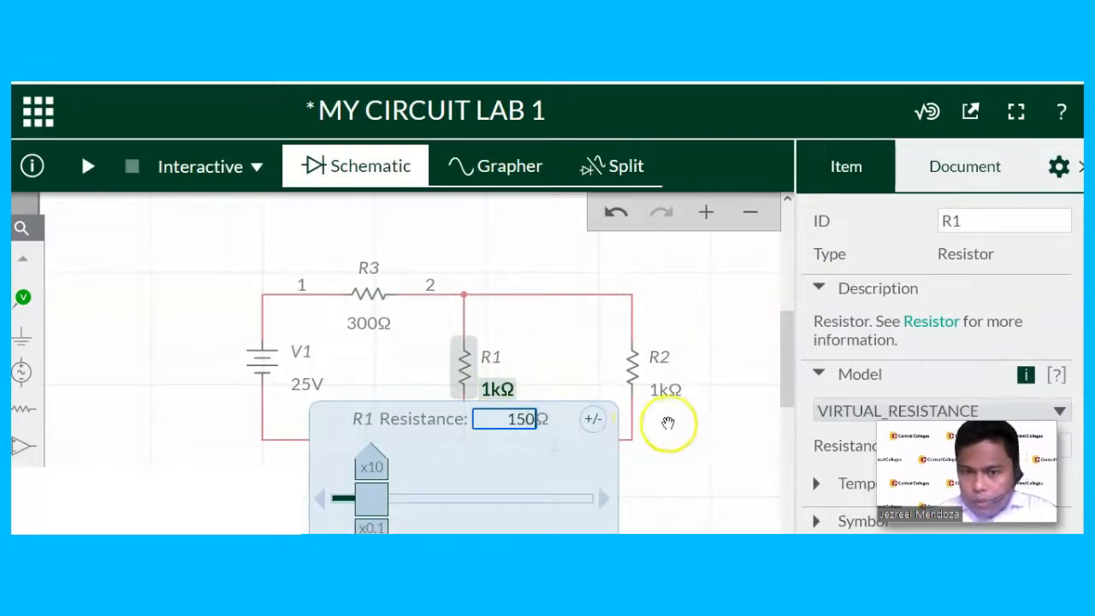
pyautogui.click(715, 437)
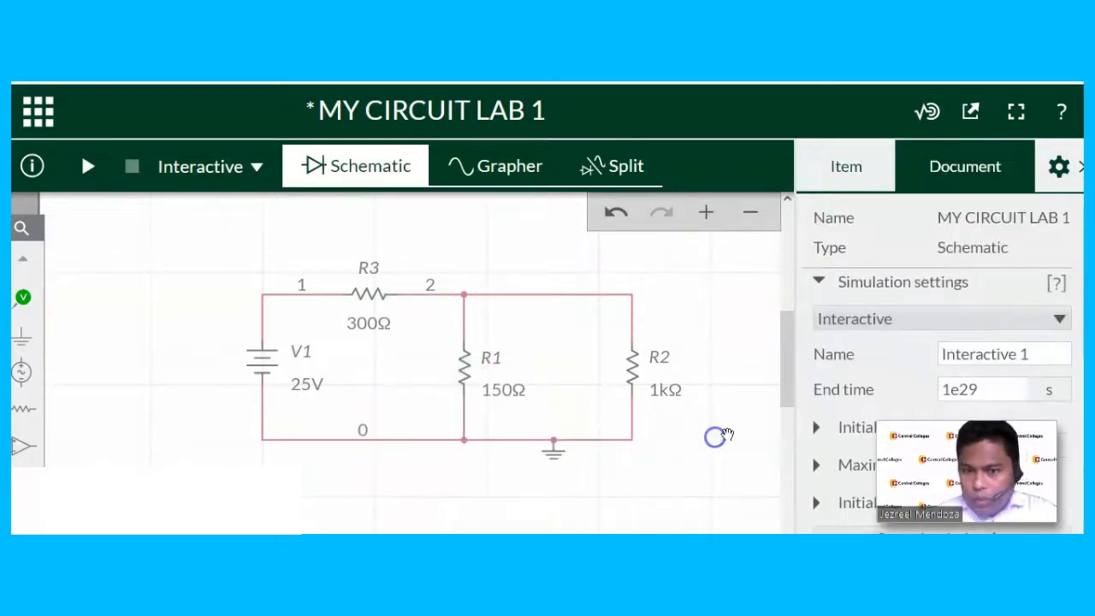
pyautogui.doubleClick(663, 389)
pyautogui.click(684, 418)
pyautogui.doubleClick(684, 418)
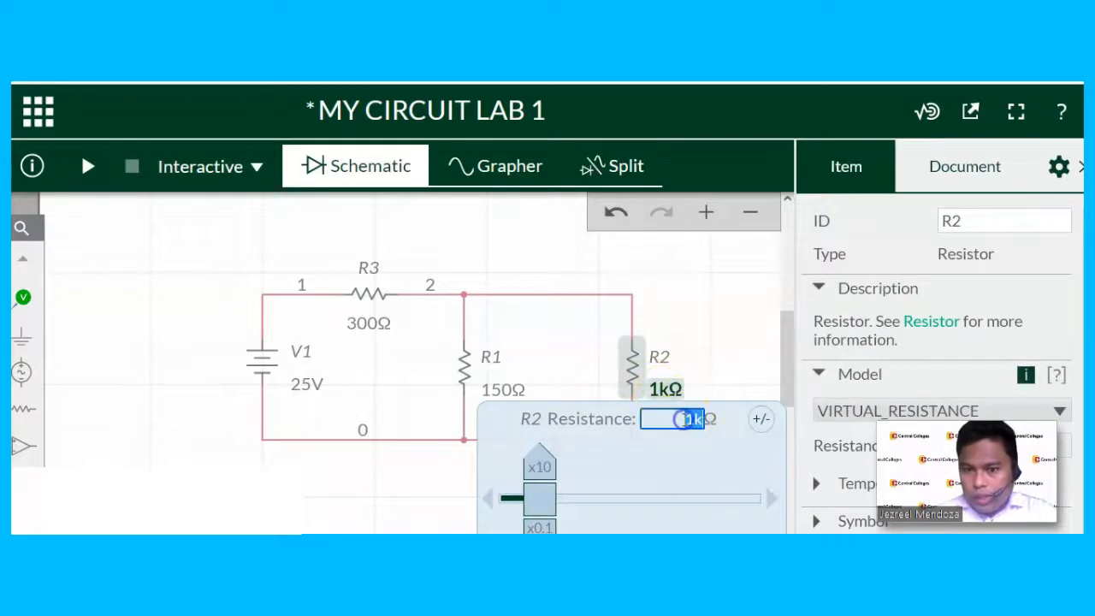
pyautogui.write('100')
pyautogui.click(747, 374)
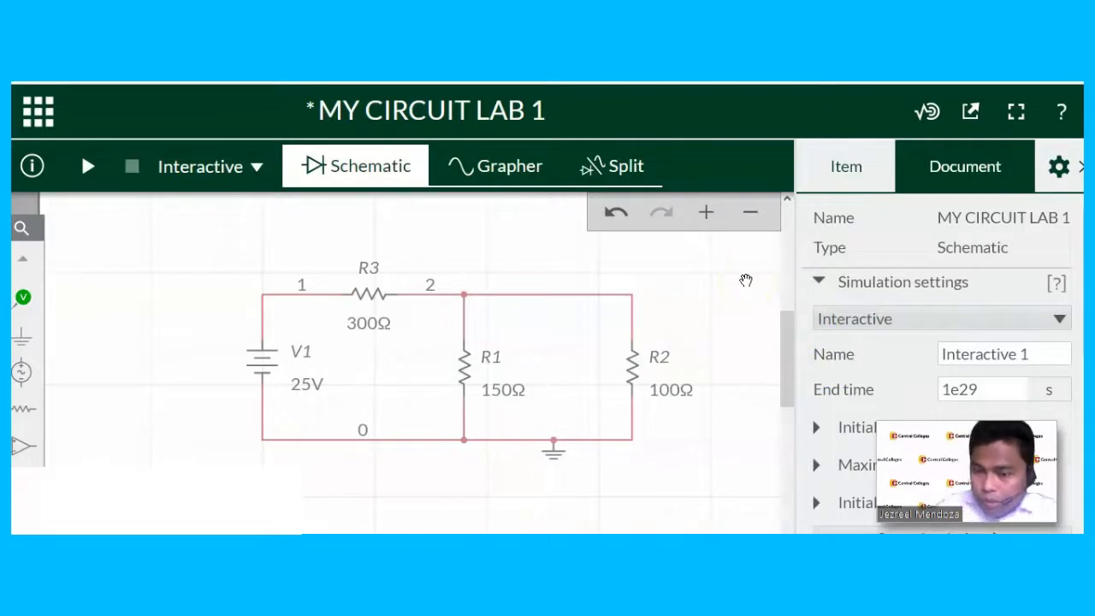
pyautogui.click(733, 293)
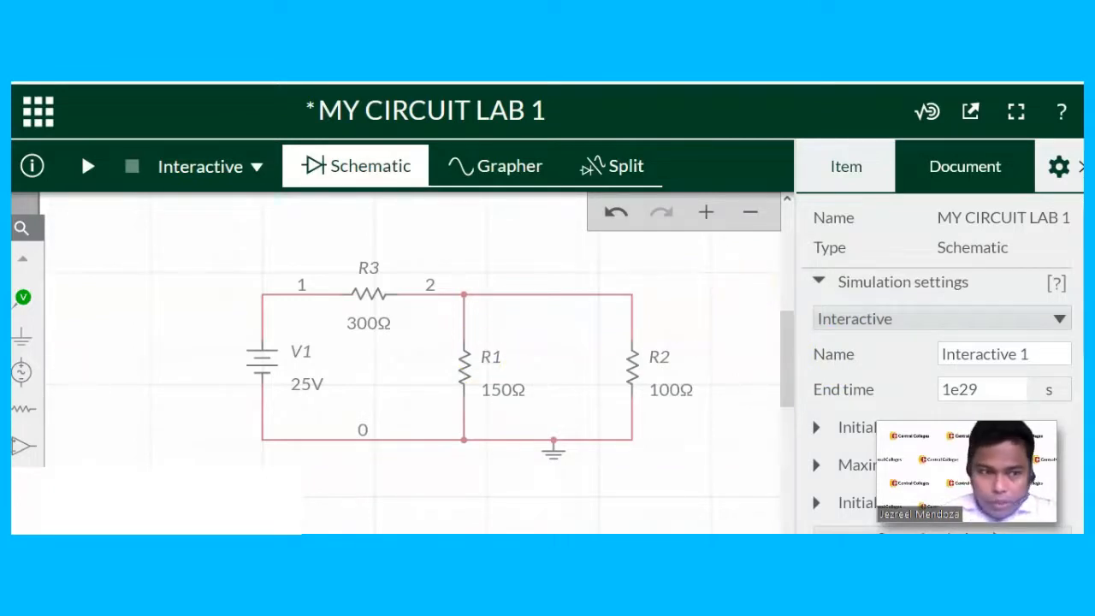
# Place a current probe on the wire between R3 and the junction above R1
pyautogui.click(21, 301)
pyautogui.click(273, 351)
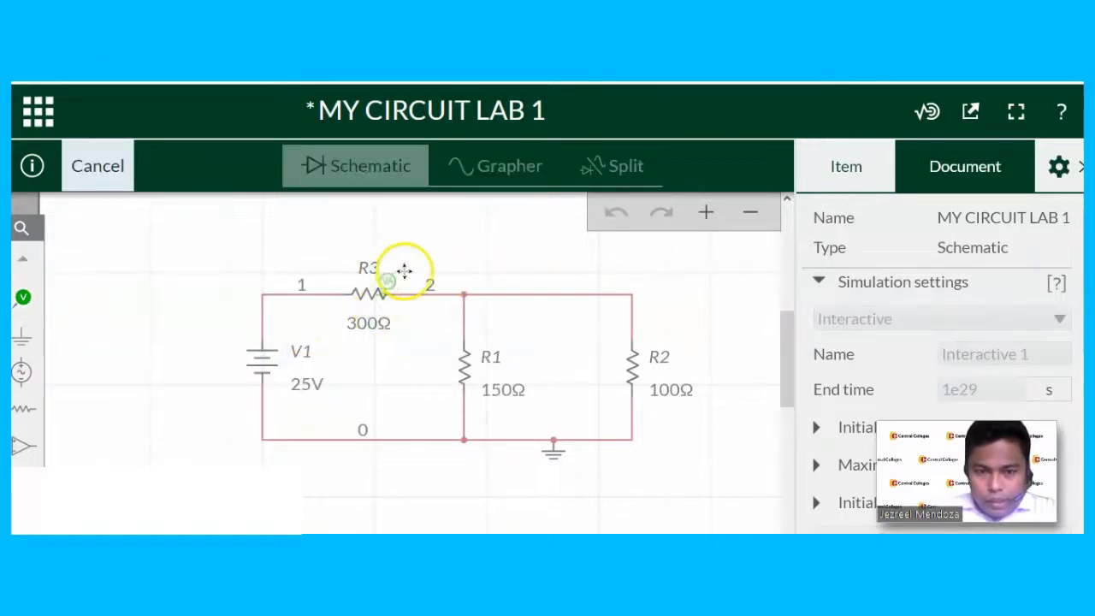
pyautogui.click(27, 305)
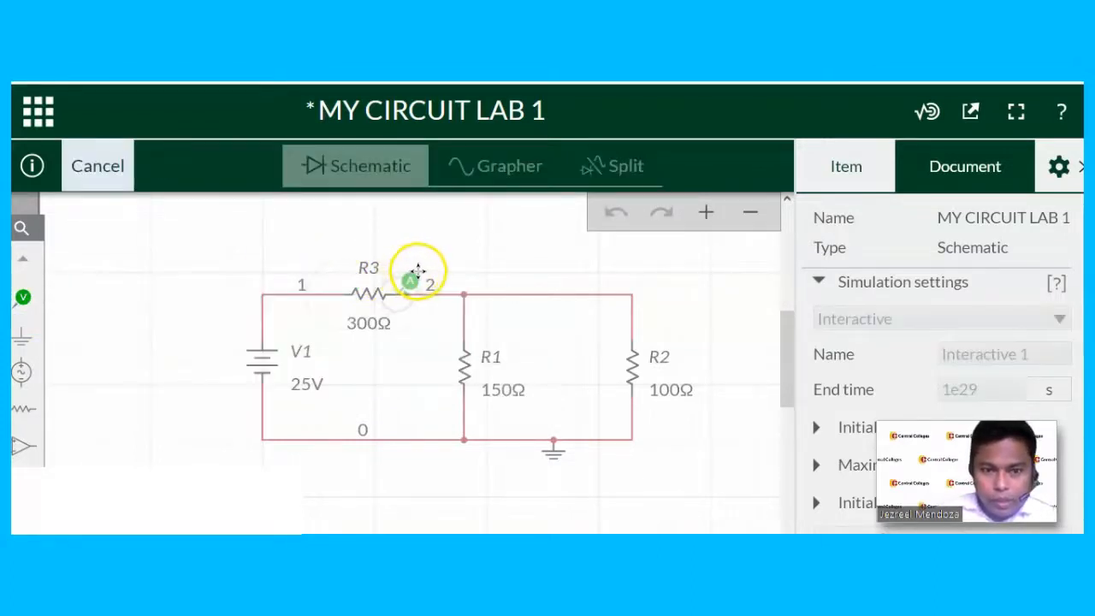
pyautogui.click(464, 272)
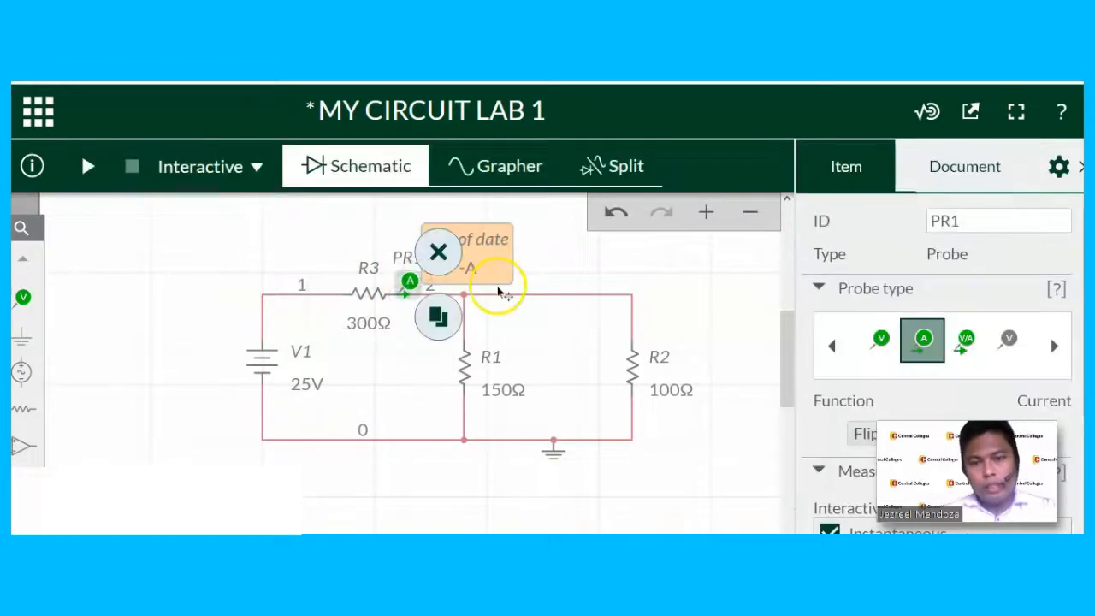
# Duplicate the current probe onto the wire below R1 and again onto the wire below R2
pyautogui.click(437, 316)
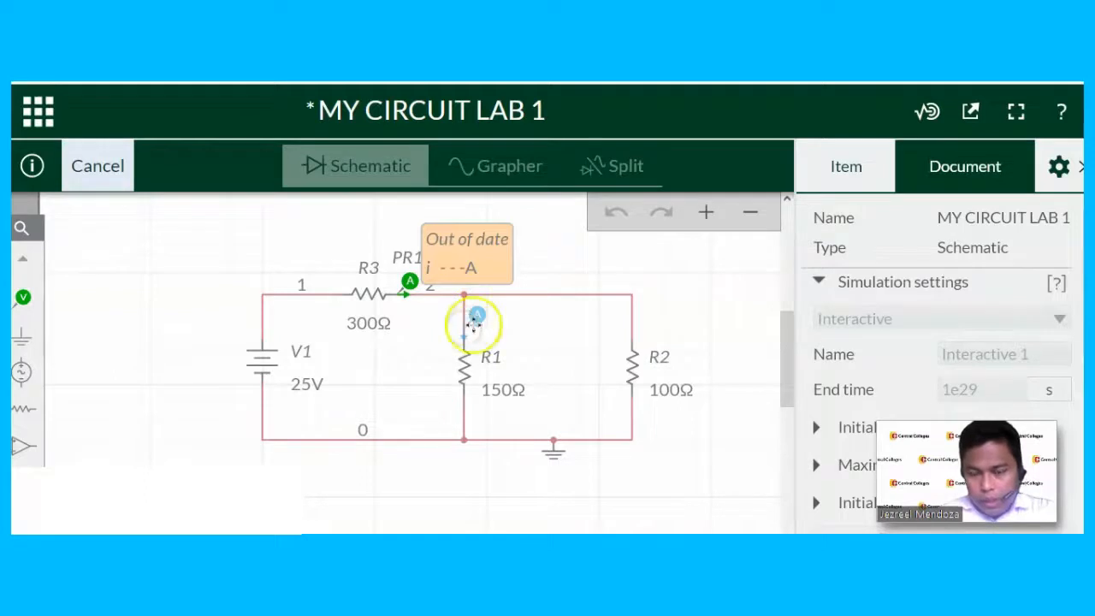
pyautogui.click(477, 392)
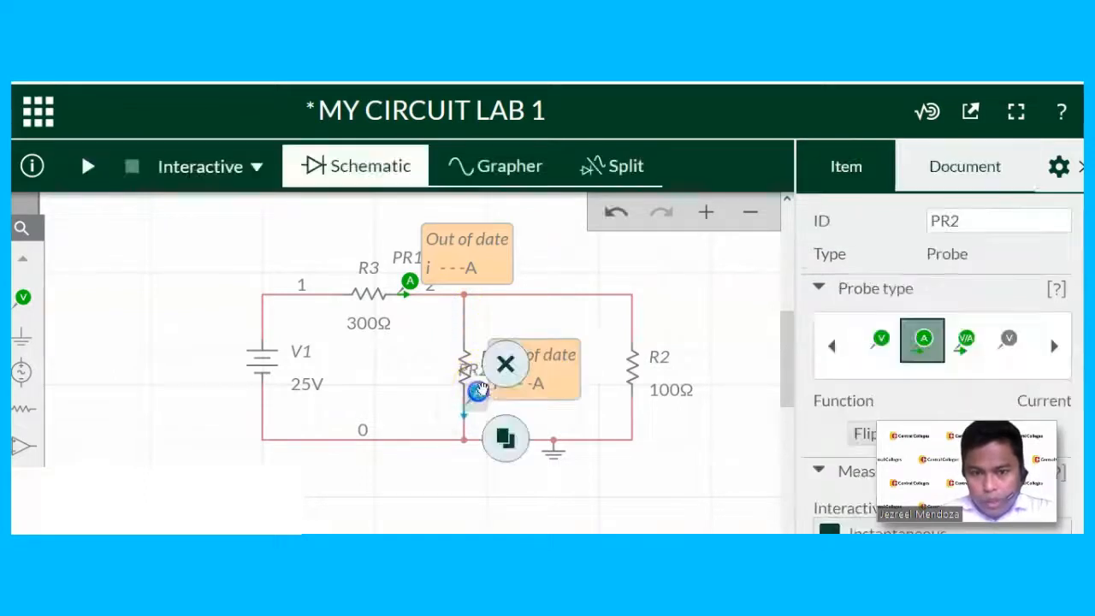
pyautogui.click(506, 436)
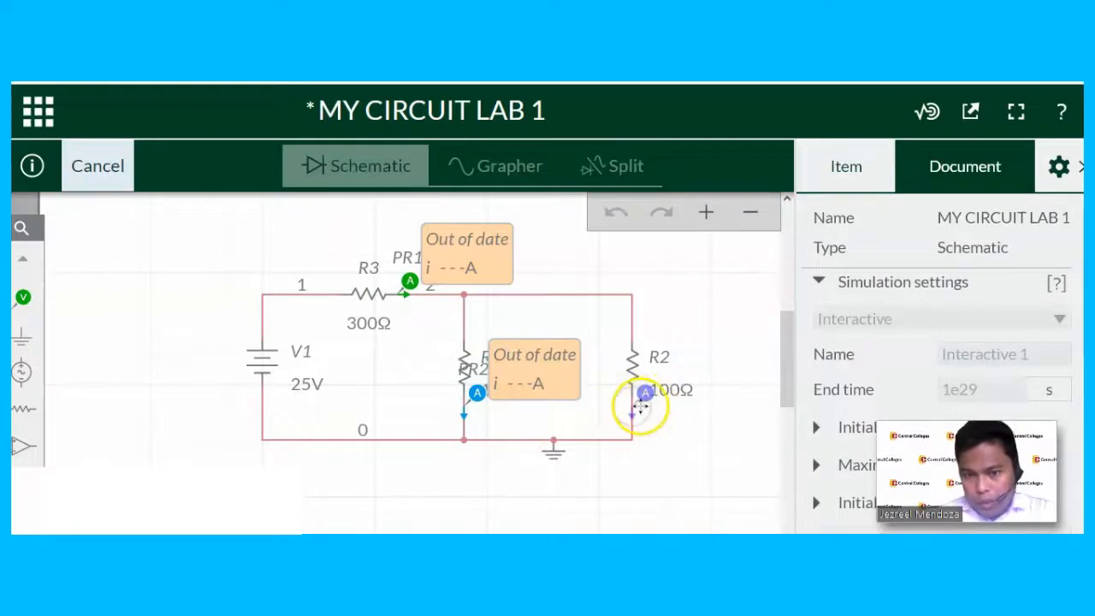
pyautogui.click(639, 409)
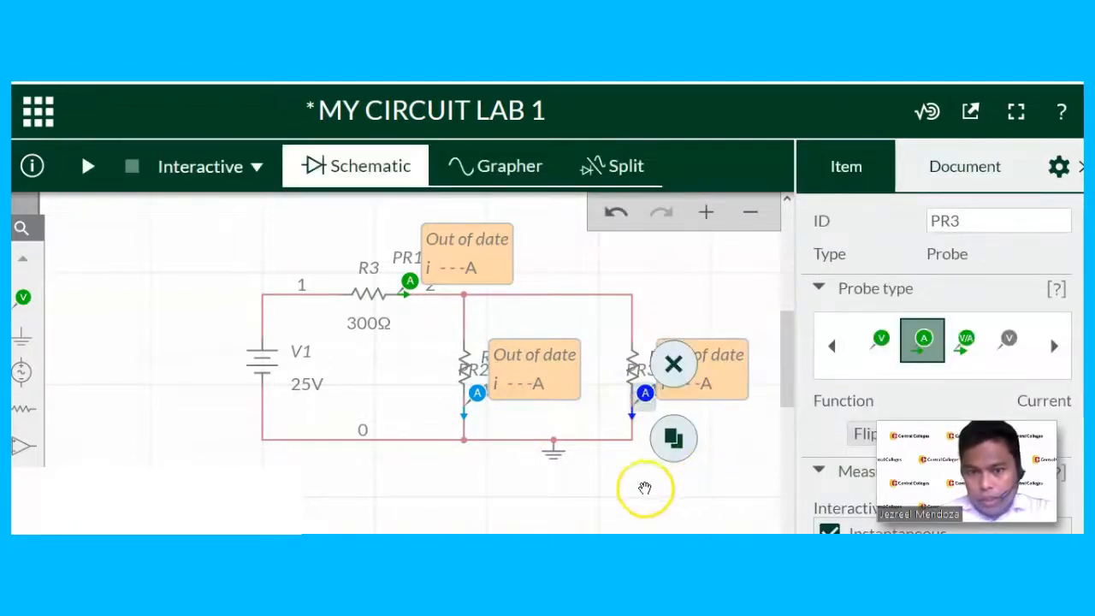
pyautogui.click(371, 496)
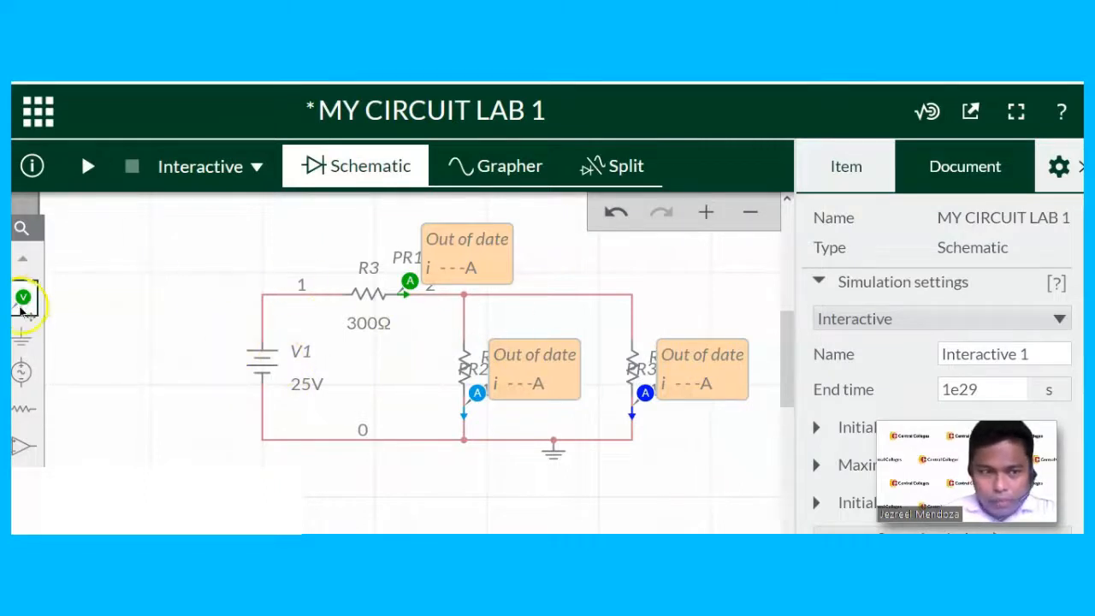
# Place a current probe on the bottom wire between V1 and R1 and flip its measurement direction toward V1
pyautogui.click(190, 357)
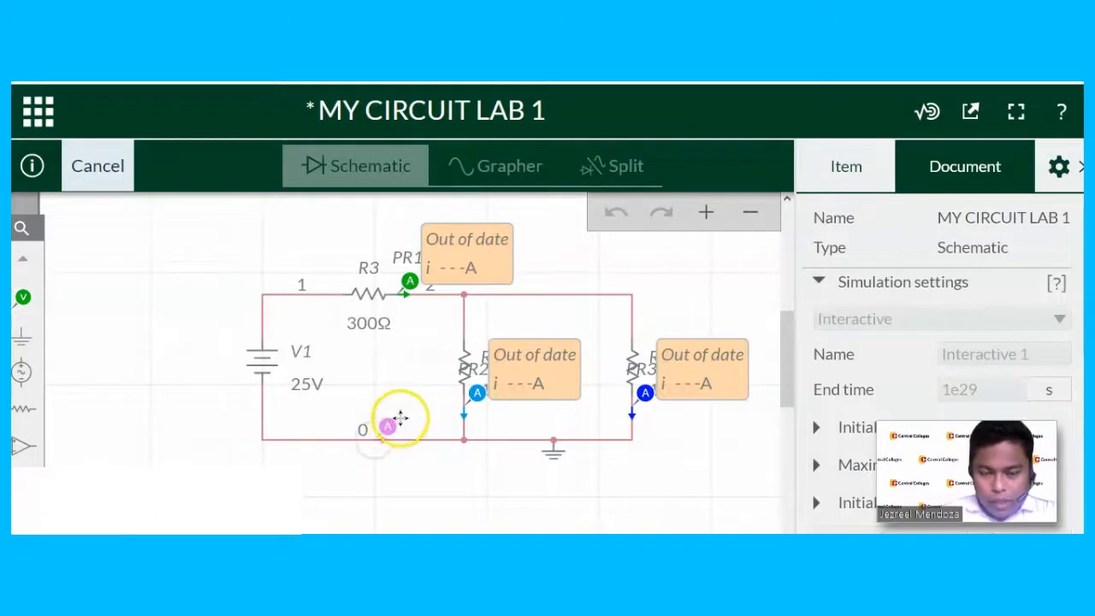
pyautogui.click(454, 441)
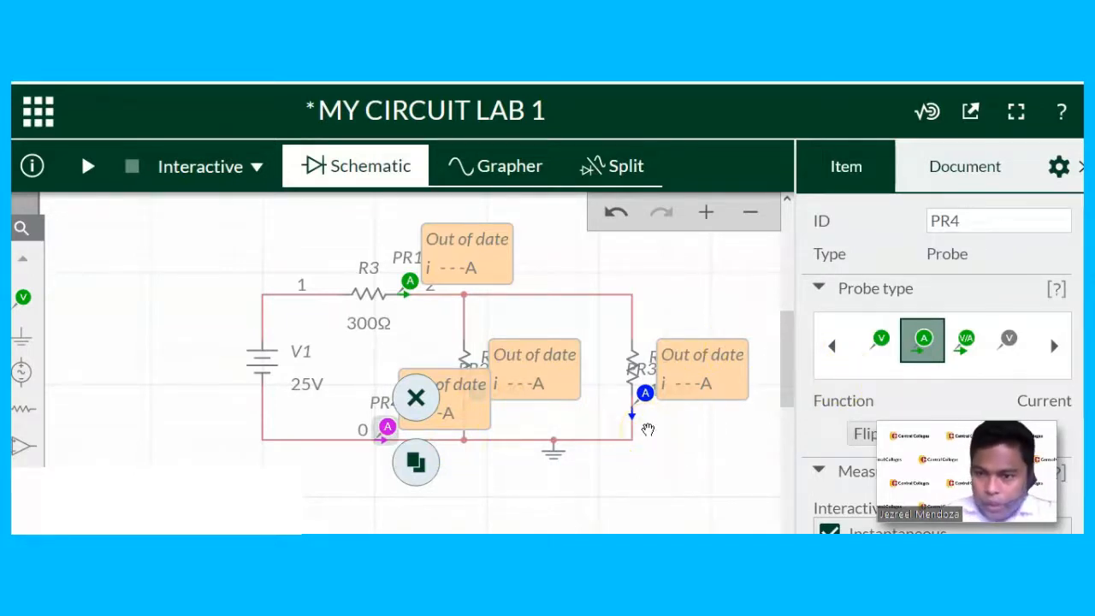
pyautogui.moveTo(911, 457); pyautogui.dragTo(935, 136)
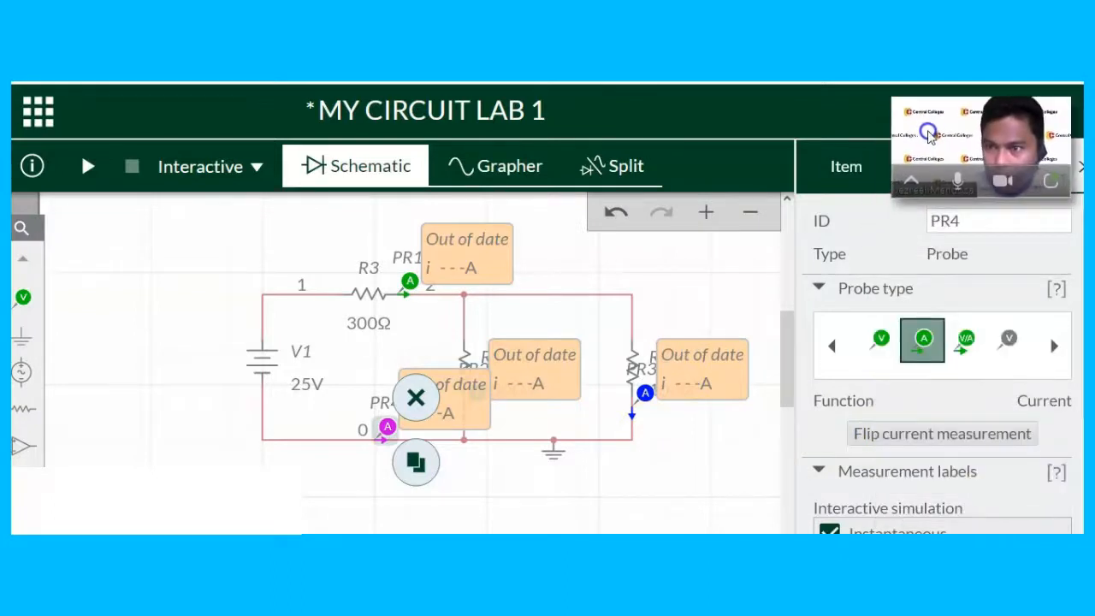
pyautogui.click(921, 439)
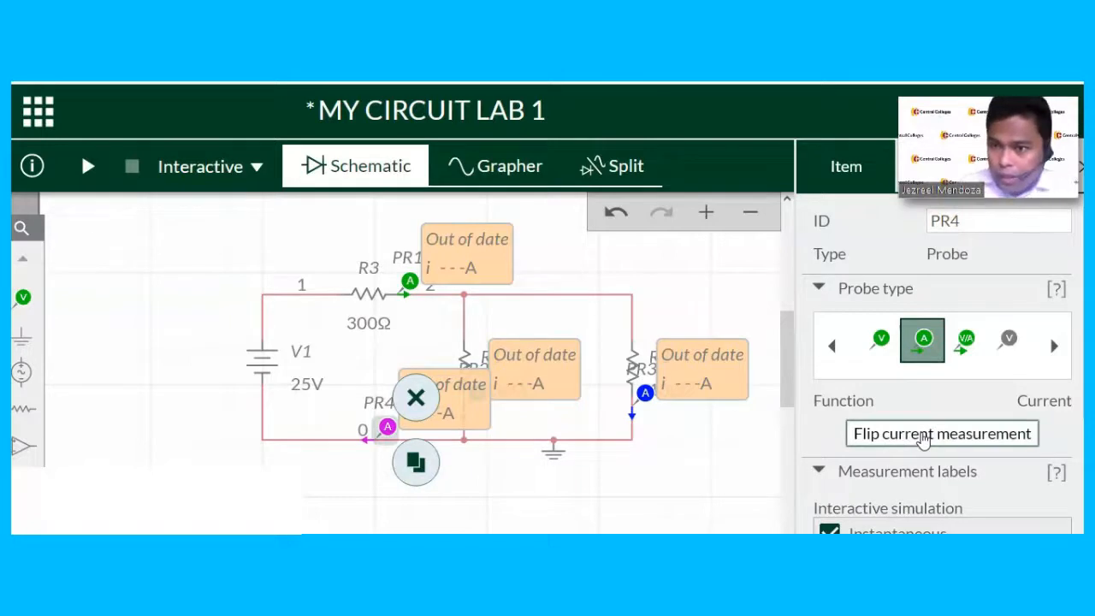
pyautogui.click(748, 469)
pyautogui.moveTo(994, 129); pyautogui.dragTo(988, 456)
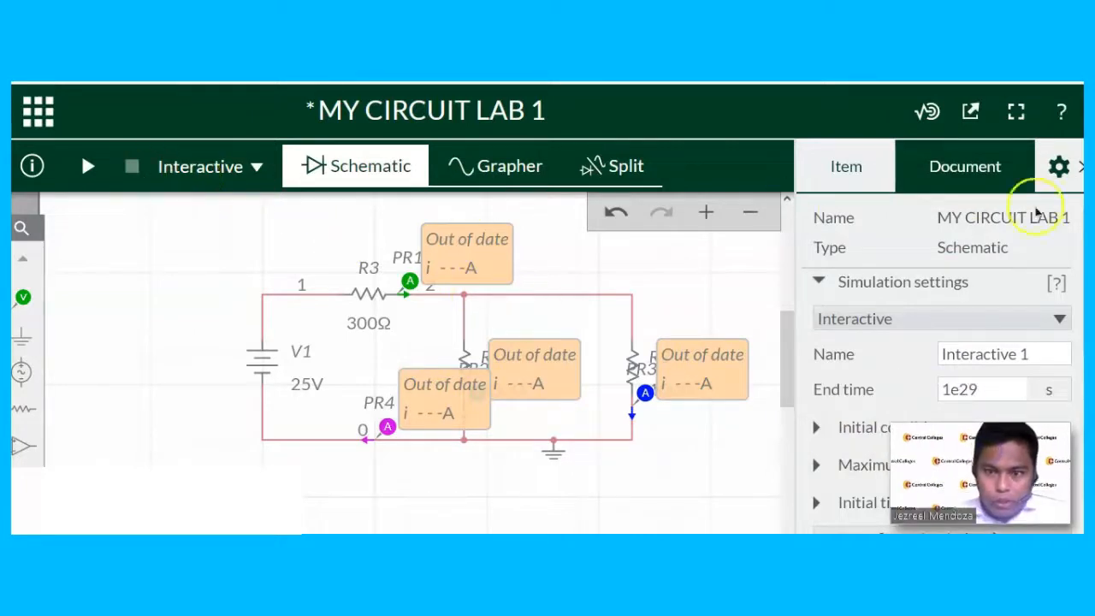
# Run the interactive simulation to read the four probe currents and stop it
pyautogui.click(1060, 166)
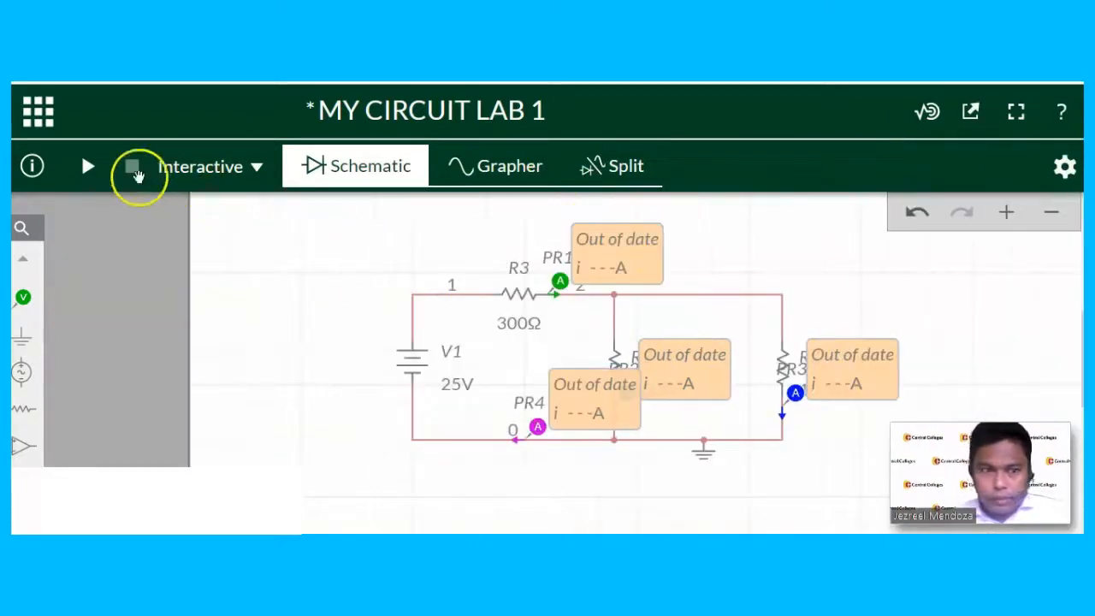
pyautogui.click(87, 166)
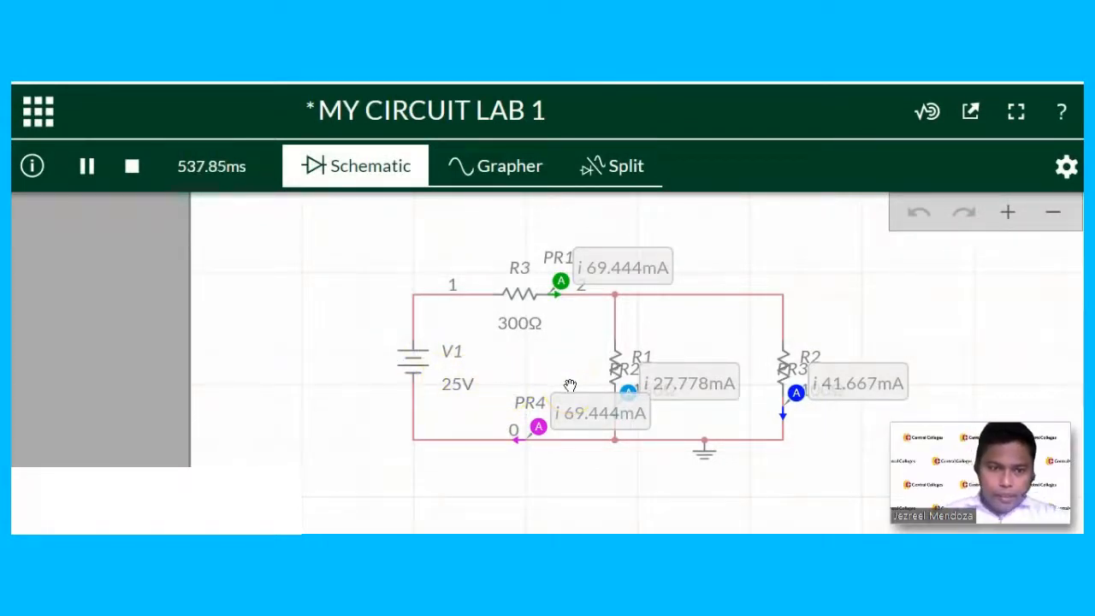
pyautogui.click(130, 169)
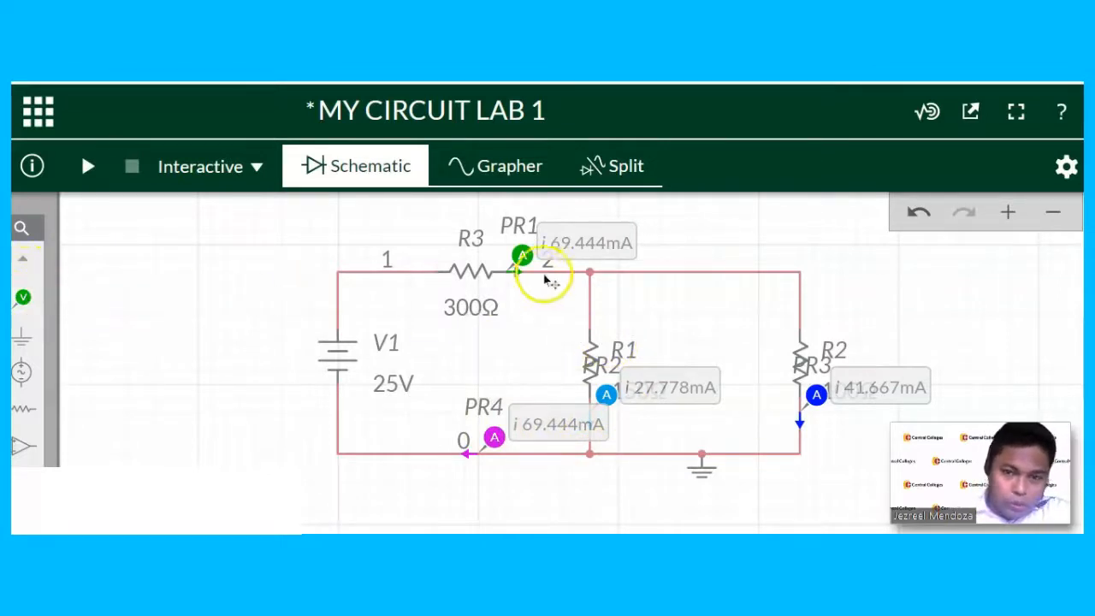
# Rerun the interactive simulation to recheck the probe currents, pausing it before stopping
pyautogui.click(521, 254)
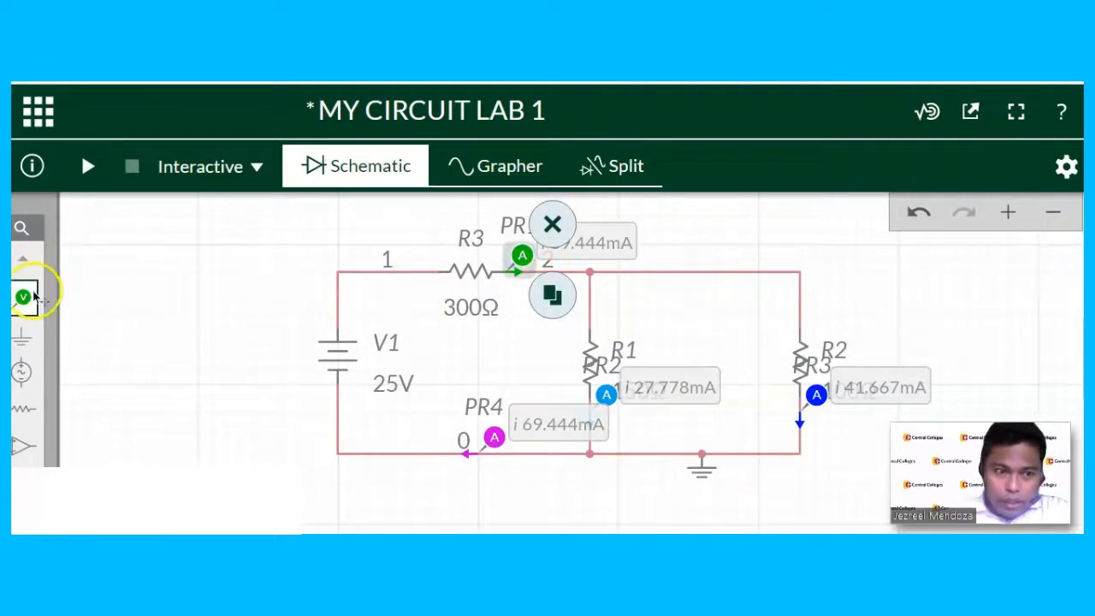
pyautogui.click(91, 171)
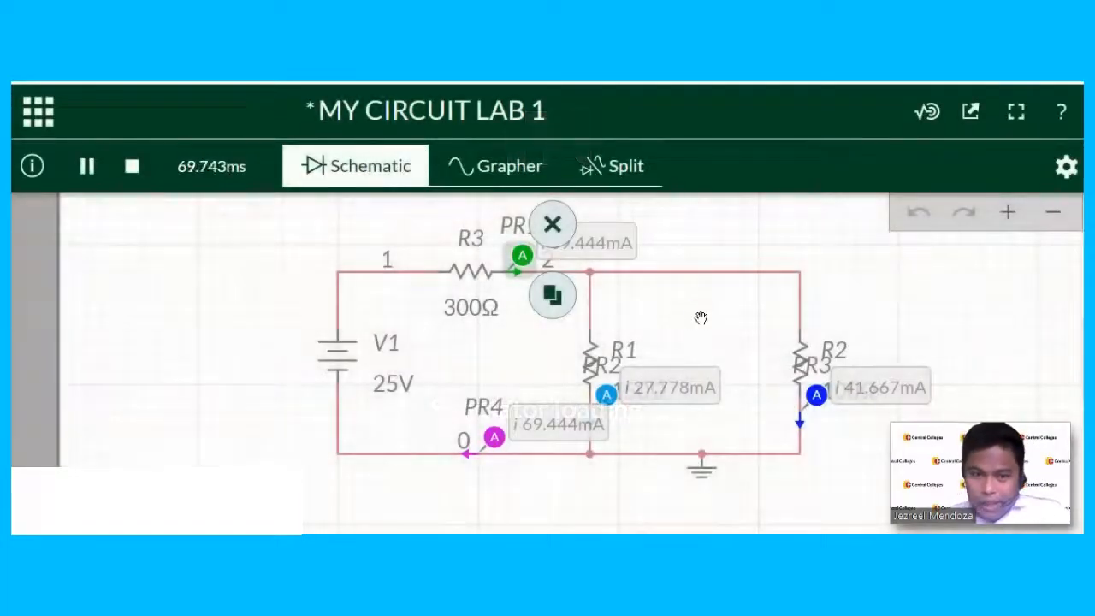
pyautogui.click(88, 167)
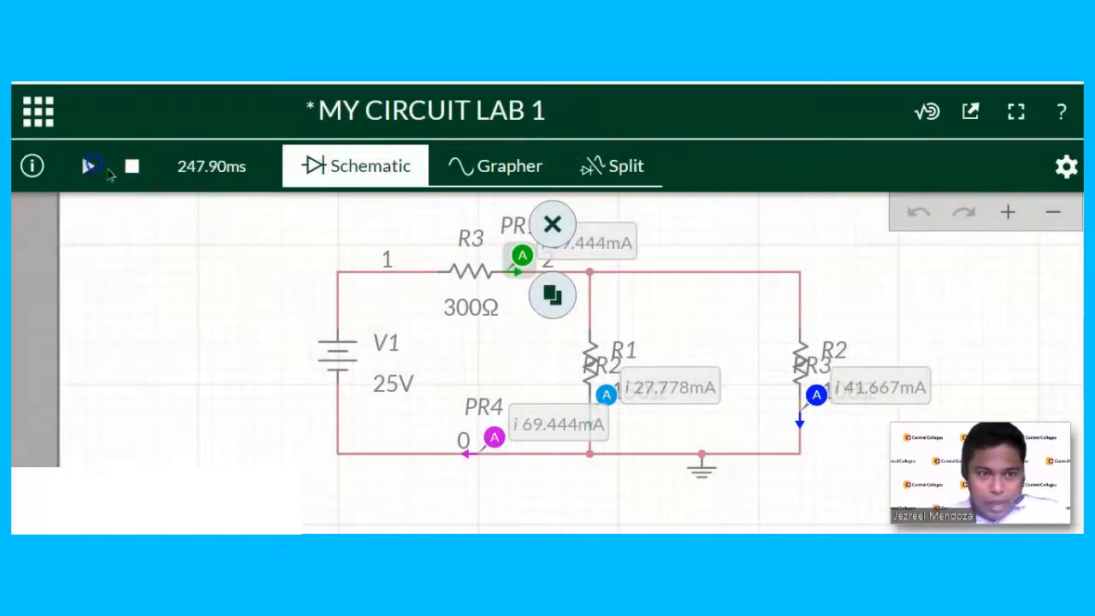
pyautogui.click(131, 166)
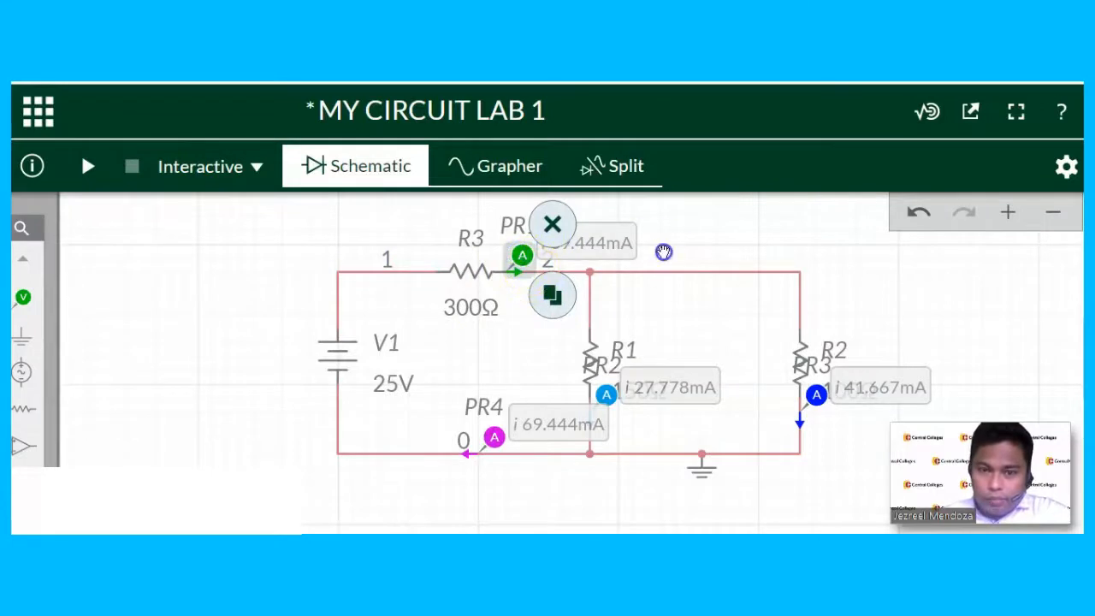
pyautogui.click(627, 259)
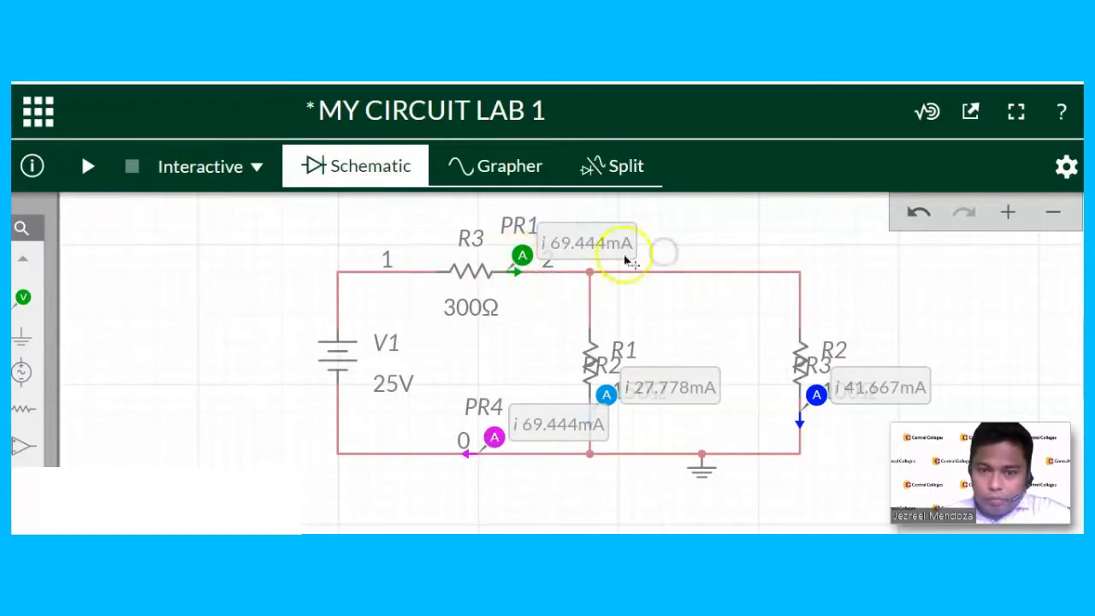
# Change probe PR1 beside R3 to the Voltage and Current type
pyautogui.click(1066, 165)
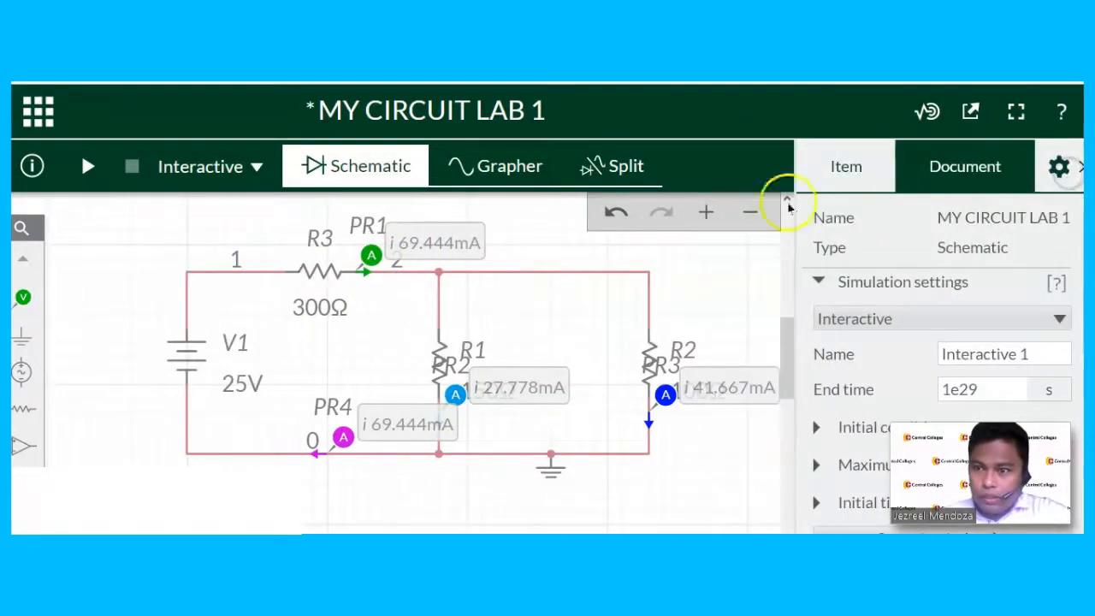
pyautogui.click(371, 255)
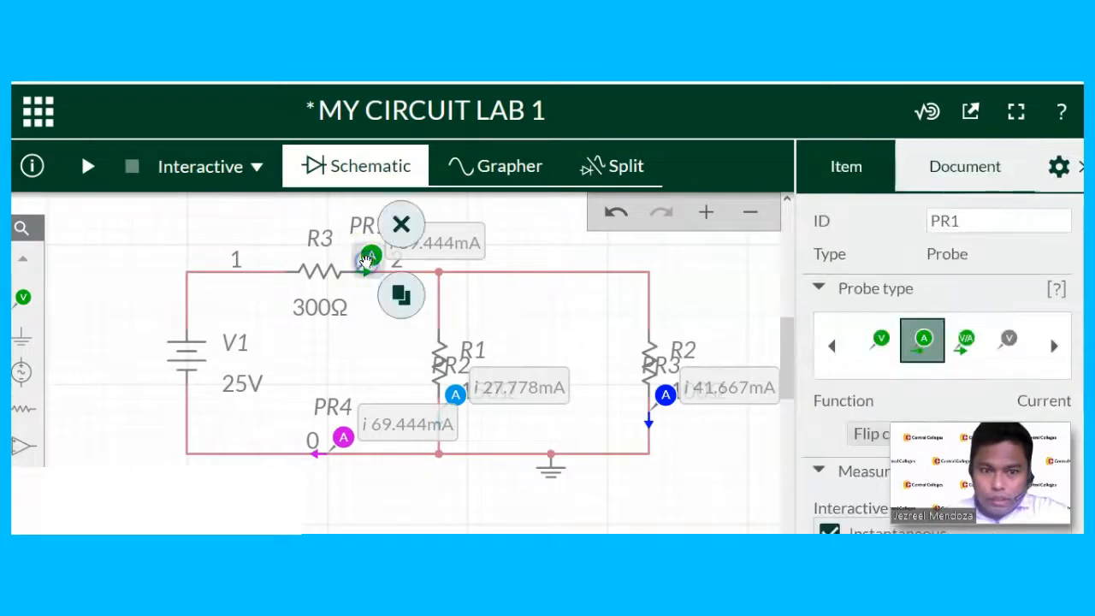
pyautogui.click(967, 342)
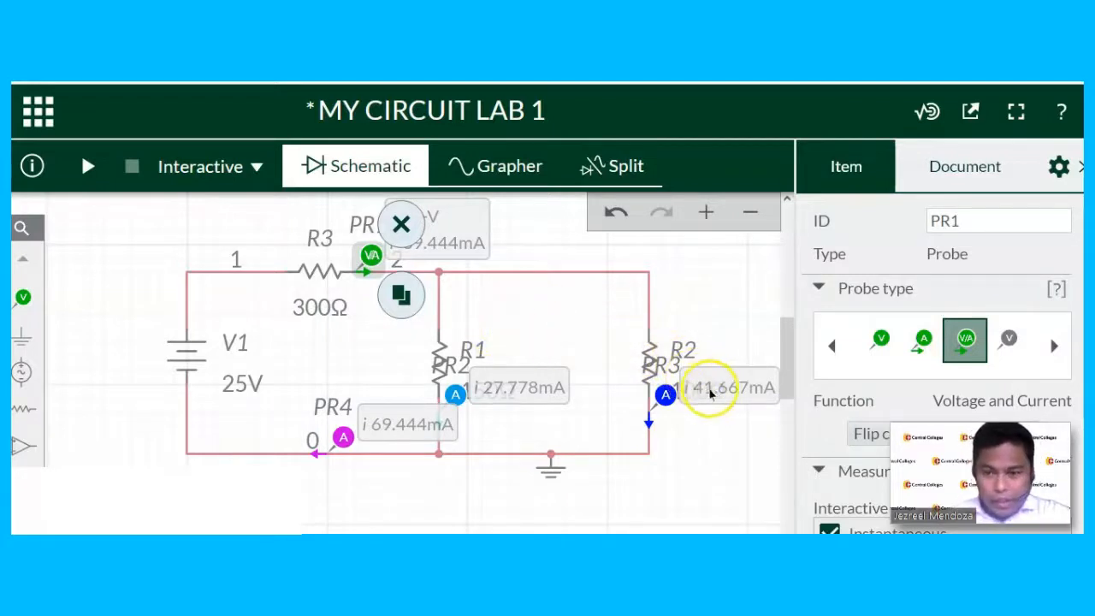
# Change probes PR3, PR2 and PR4 to the Voltage and Current type
pyautogui.click(666, 393)
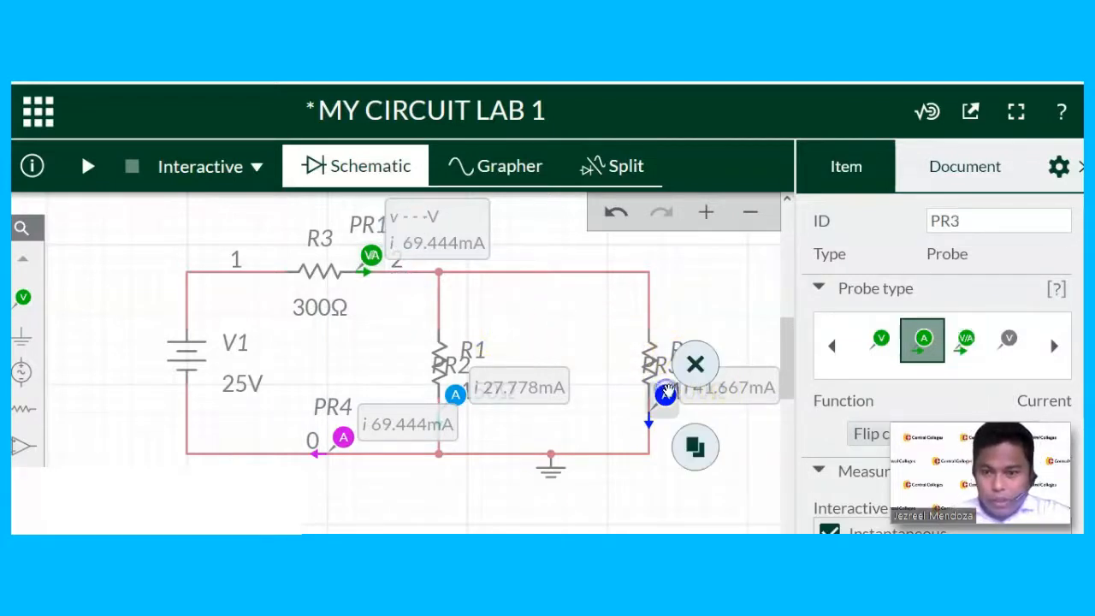
pyautogui.click(966, 340)
pyautogui.click(455, 393)
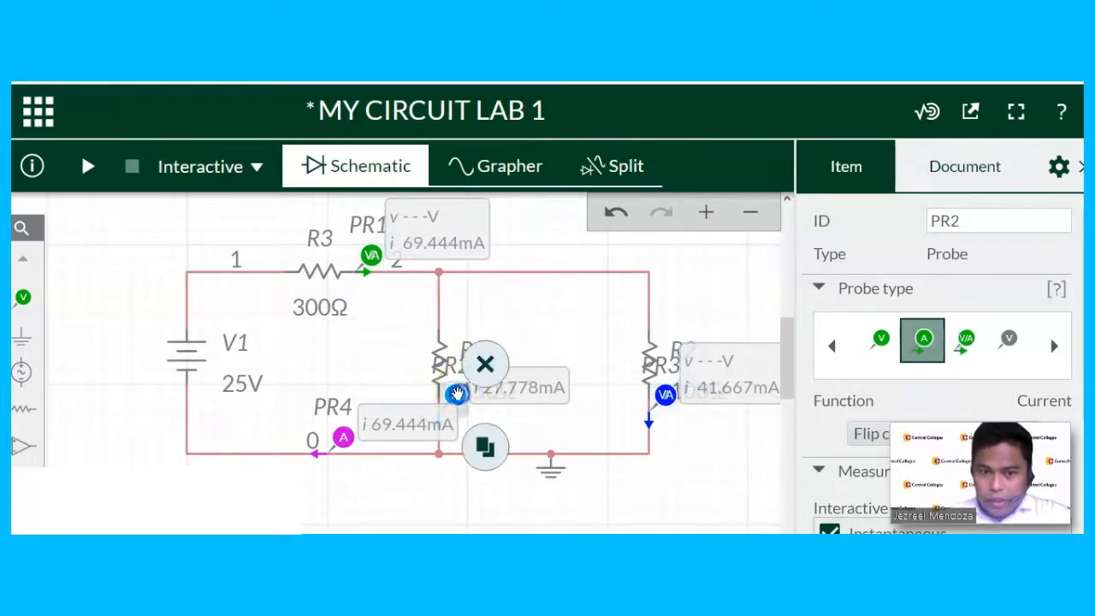
pyautogui.click(967, 340)
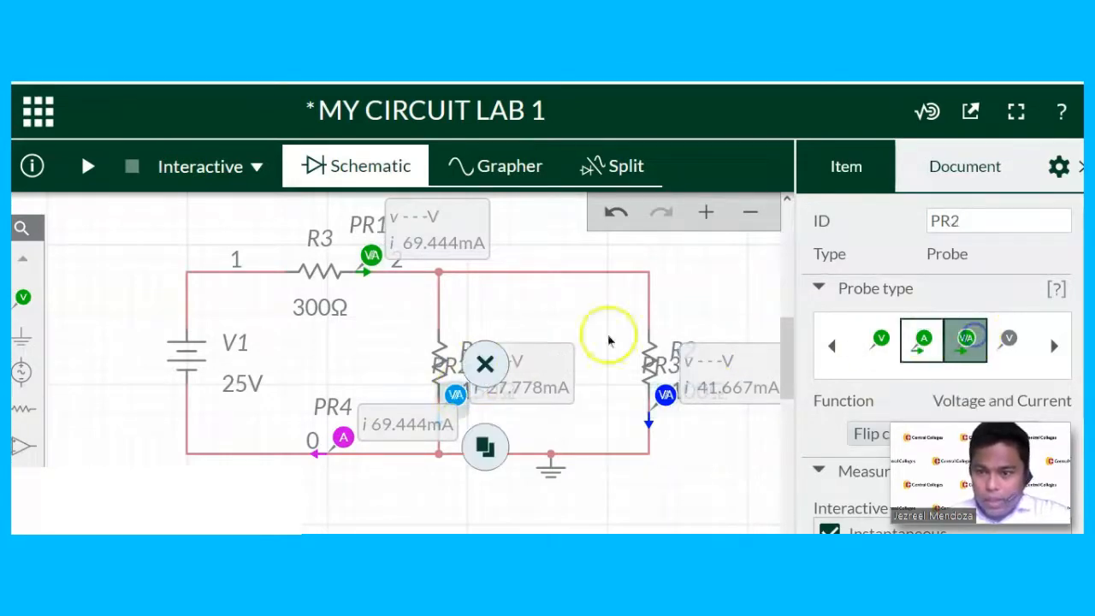
pyautogui.click(332, 444)
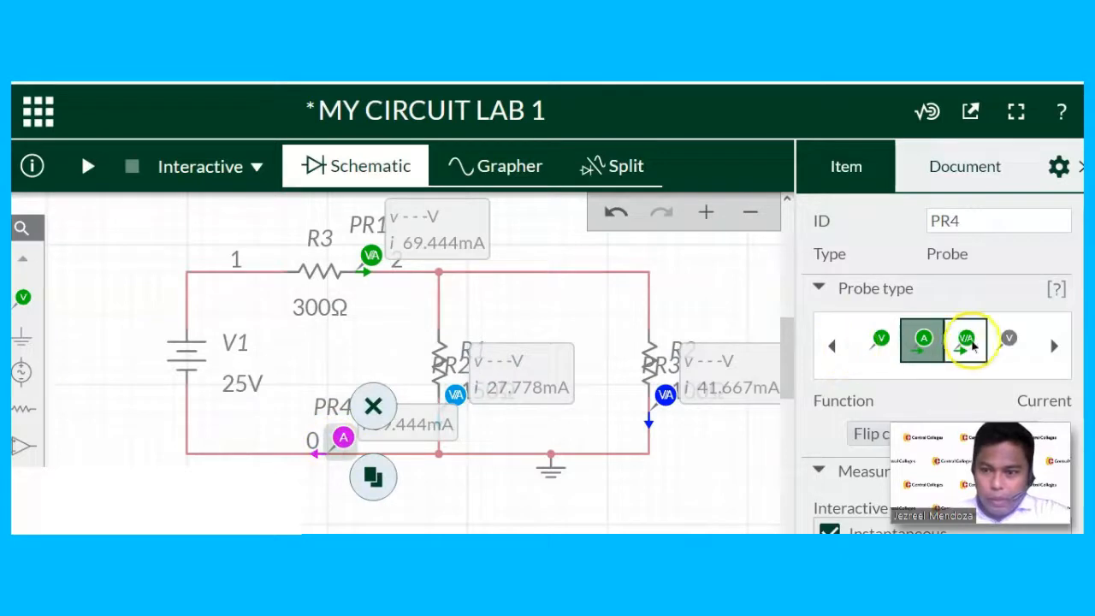
pyautogui.click(966, 341)
pyautogui.click(741, 313)
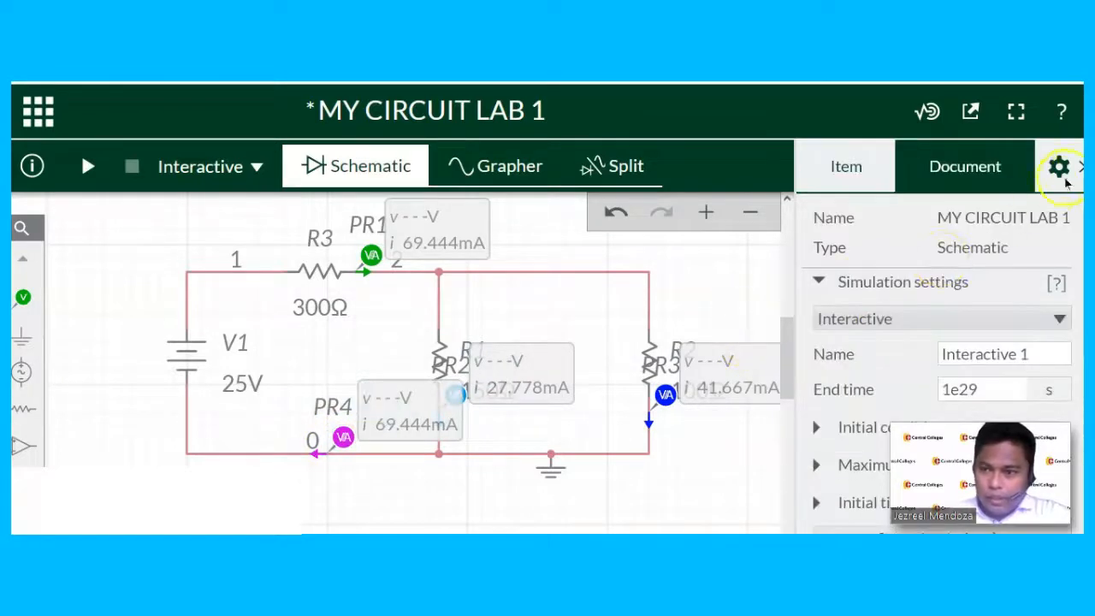
pyautogui.click(1078, 165)
# Run the interactive simulation and pause it to examine the voltage and current readings of all four probes
pyautogui.click(86, 167)
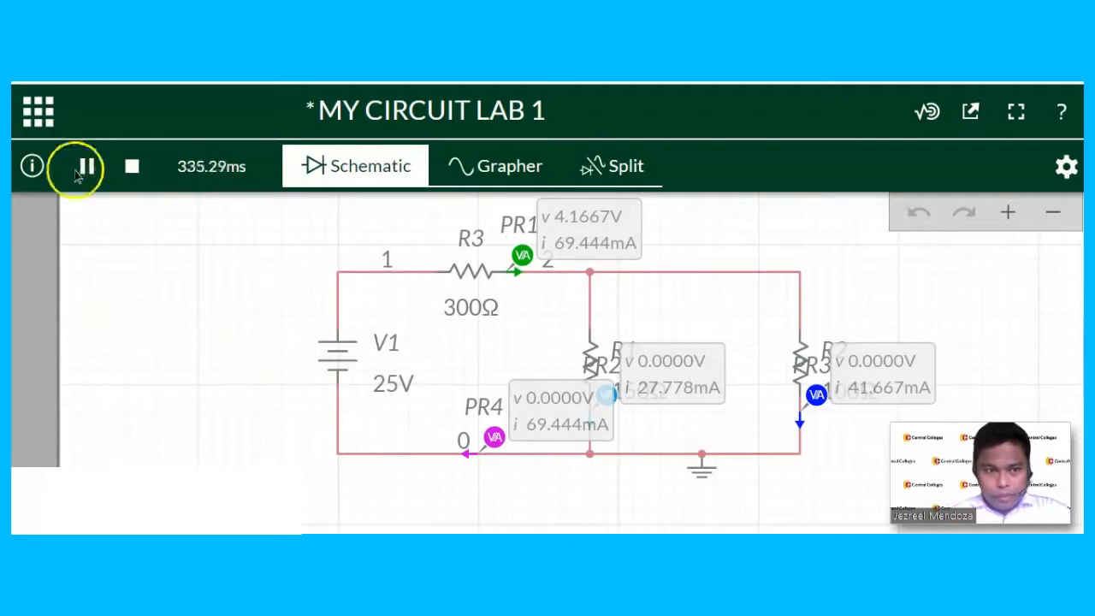
pyautogui.click(79, 171)
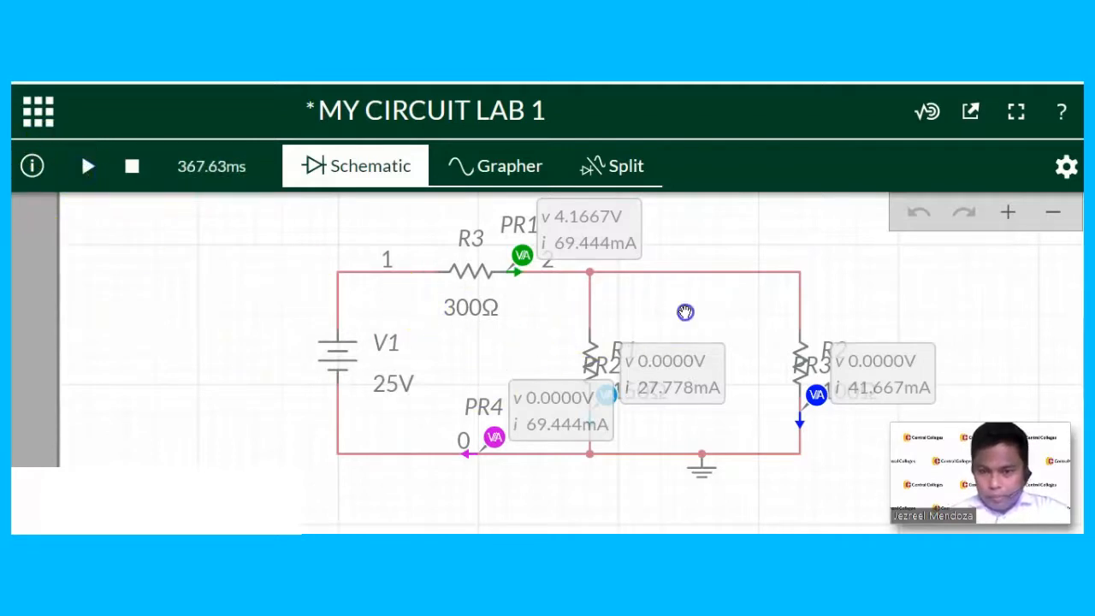
pyautogui.moveTo(677, 332); pyautogui.dragTo(668, 342)
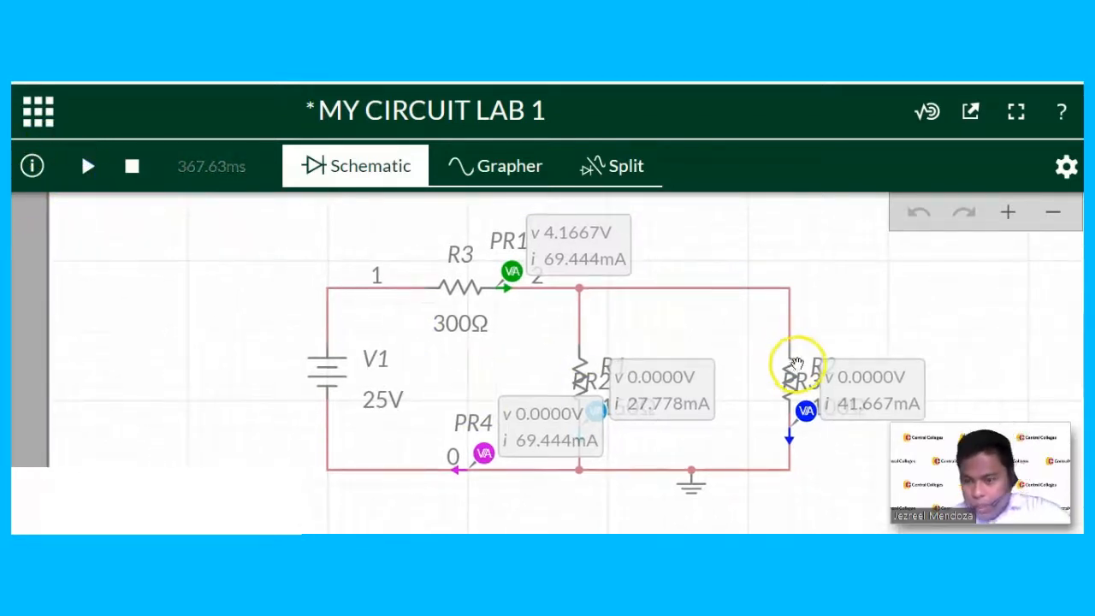
pyautogui.scroll(3, 813, 341)
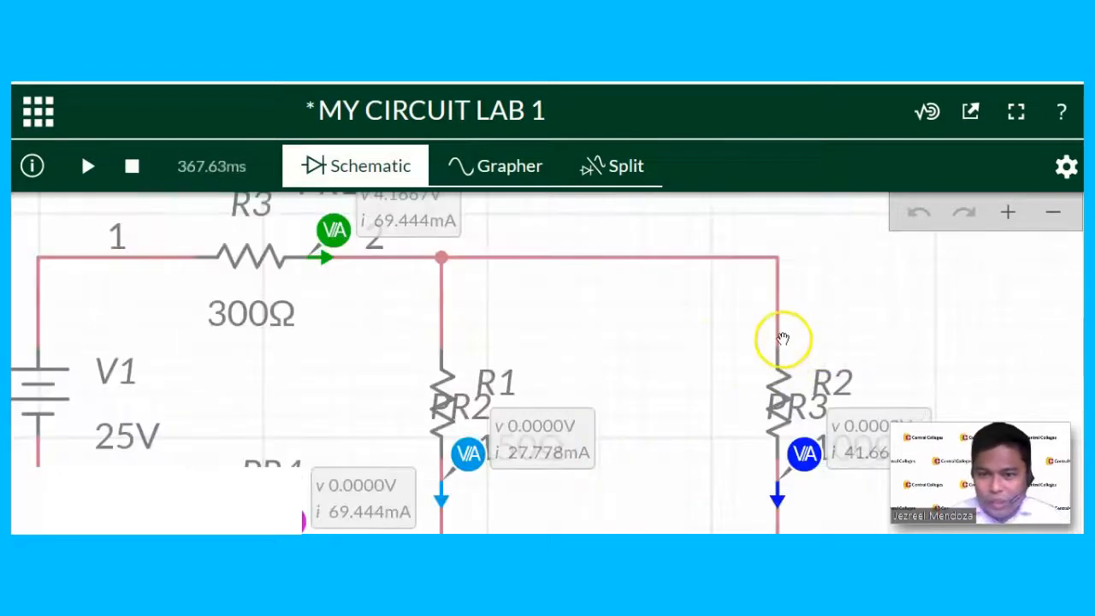
pyautogui.scroll(-2, 778, 342)
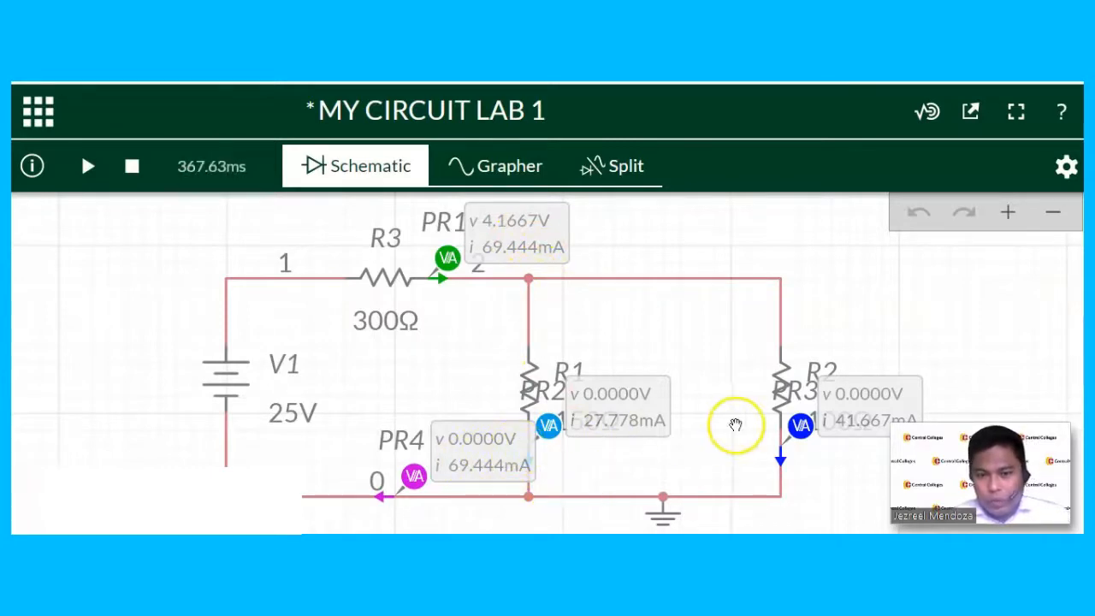
# Stop the simulation and delete probes PR2 and PR3 beneath R1 and R2
pyautogui.click(547, 425)
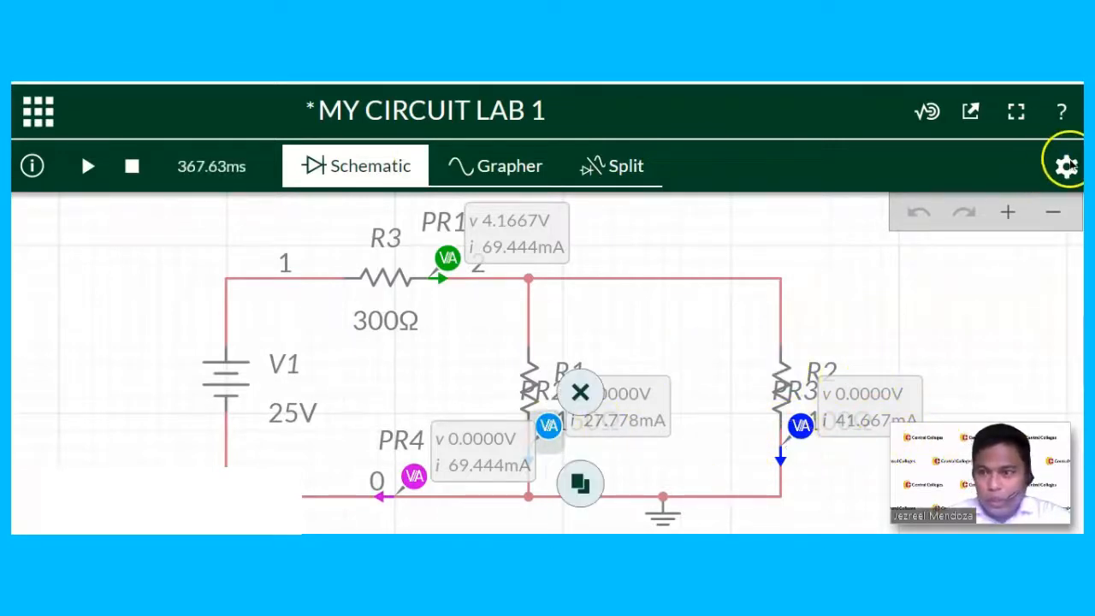
pyautogui.click(1067, 165)
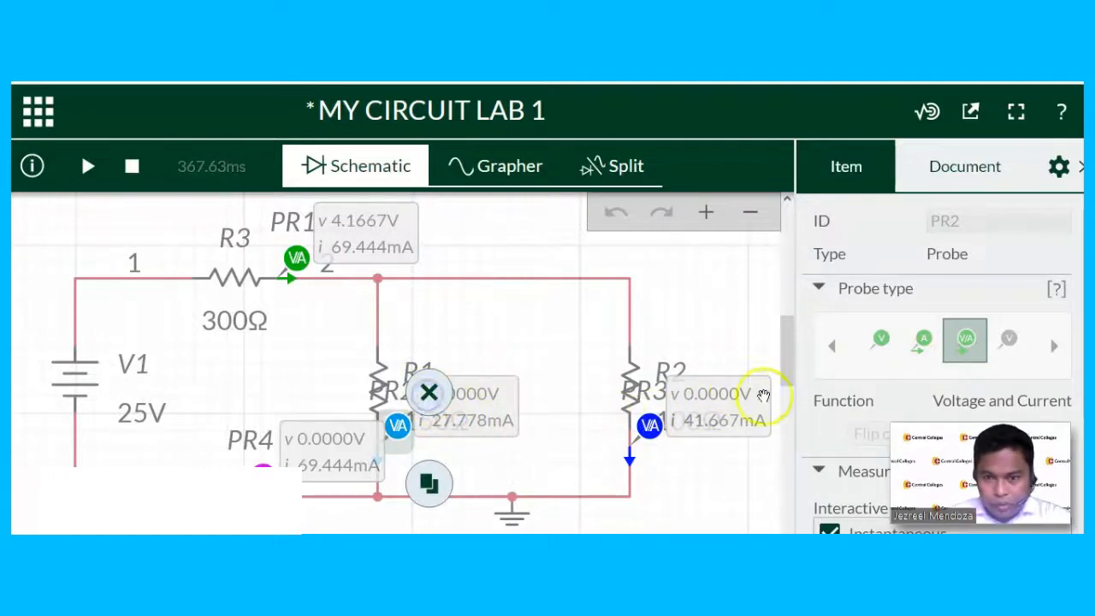
pyautogui.click(650, 425)
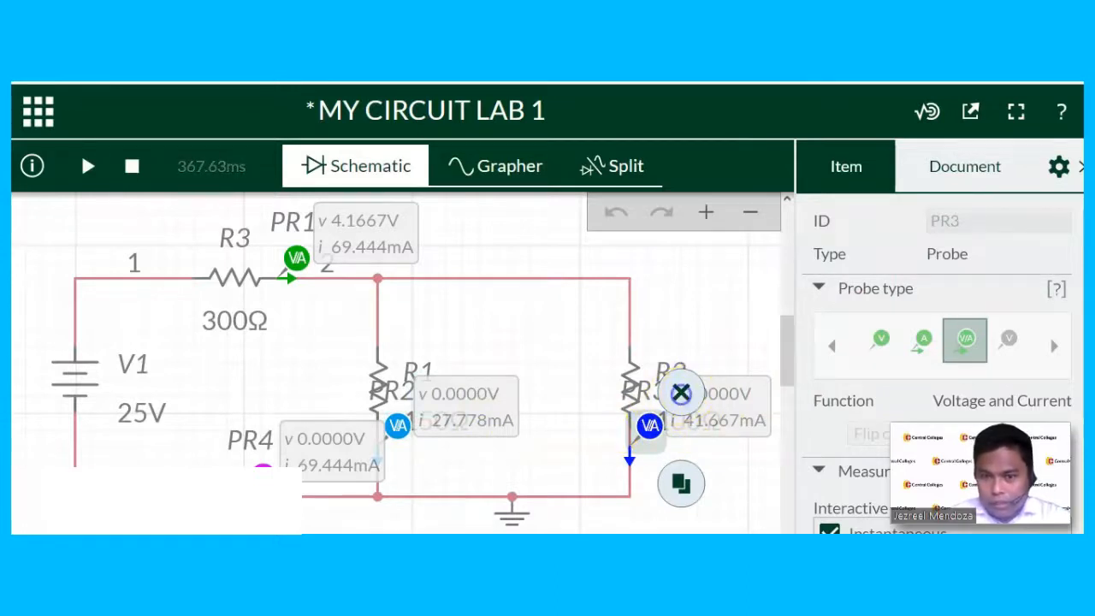
# Place a voltage probe on the wire above R2 and its voltage reference on the wire below R2
pyautogui.click(26, 309)
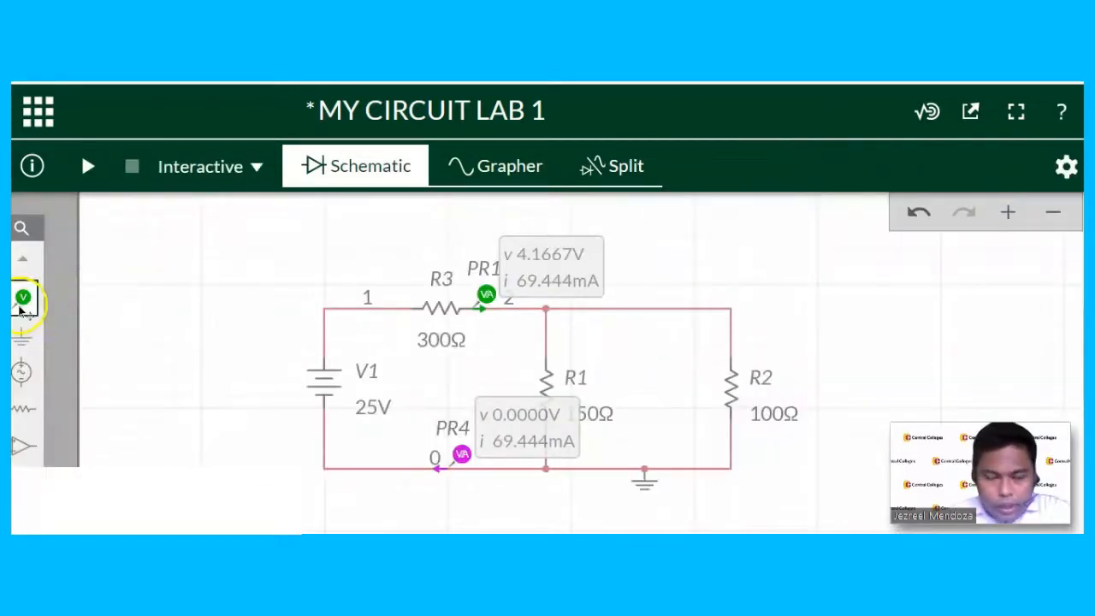
pyautogui.click(19, 311)
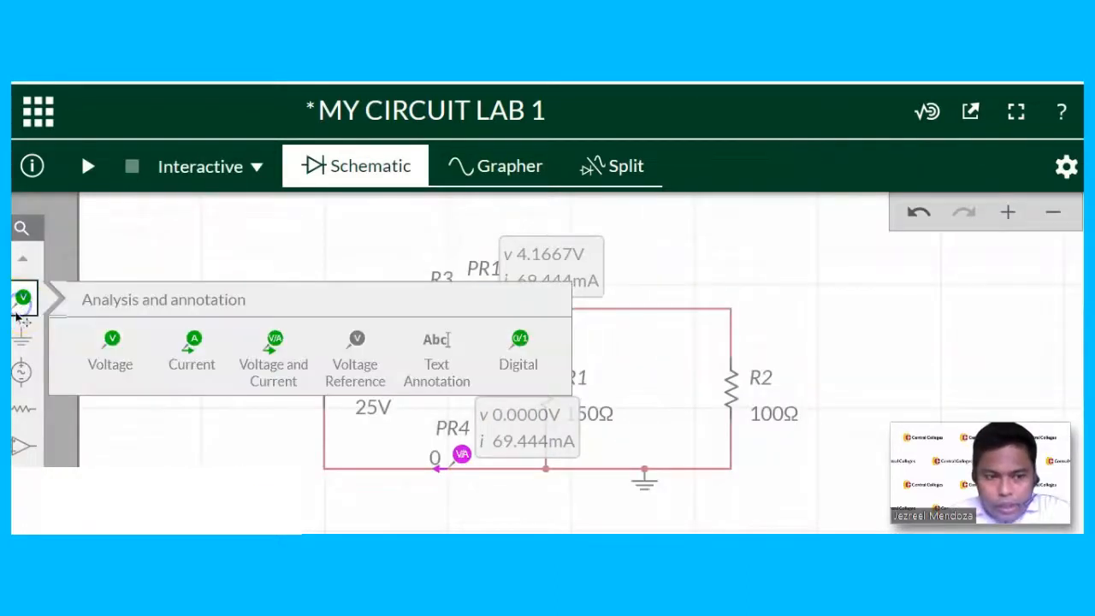
pyautogui.click(124, 360)
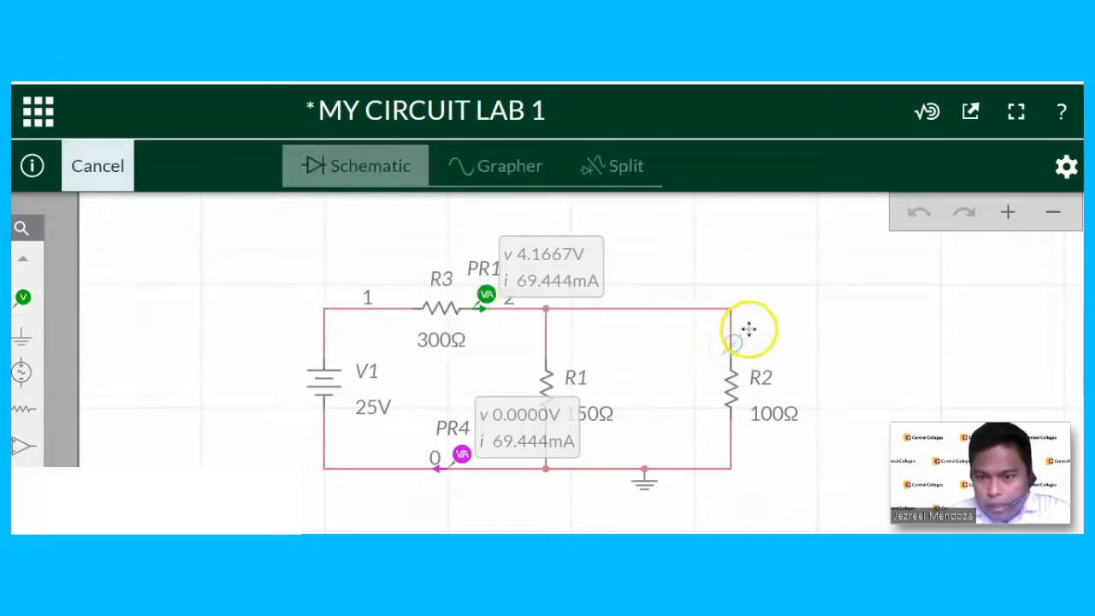
pyautogui.click(752, 326)
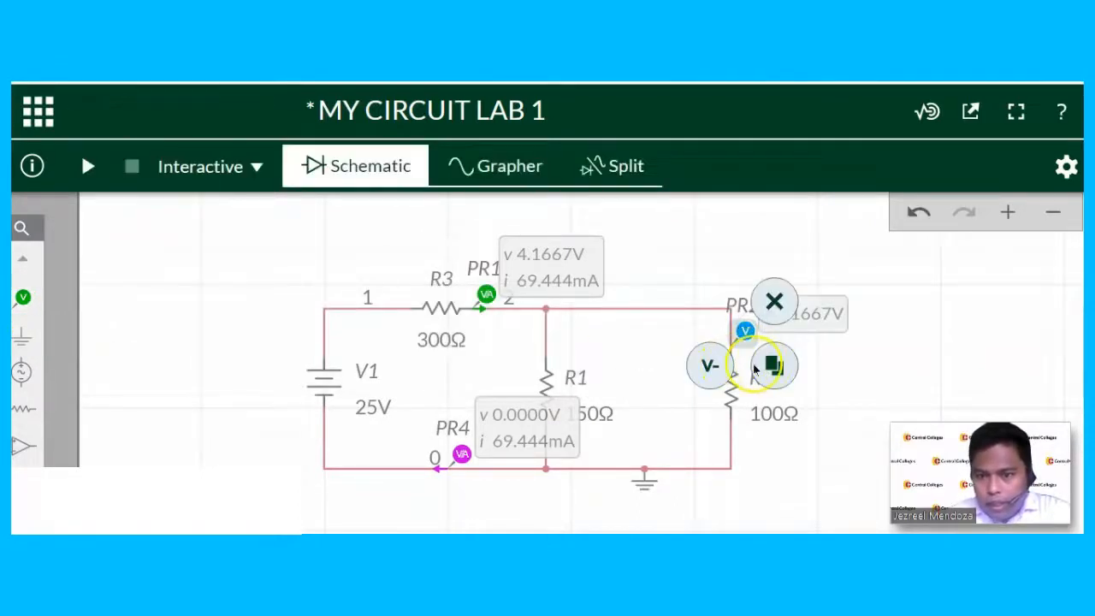
pyautogui.click(712, 368)
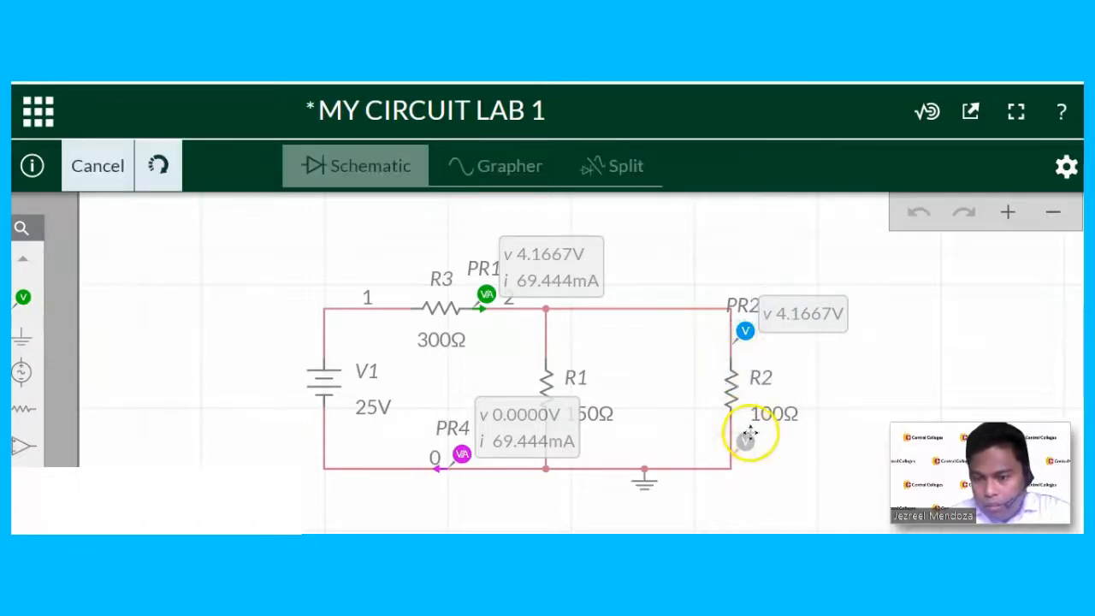
pyautogui.click(752, 433)
# Duplicate R2's voltage probe onto the wire above R1 and place its own voltage reference below R1
pyautogui.click(745, 334)
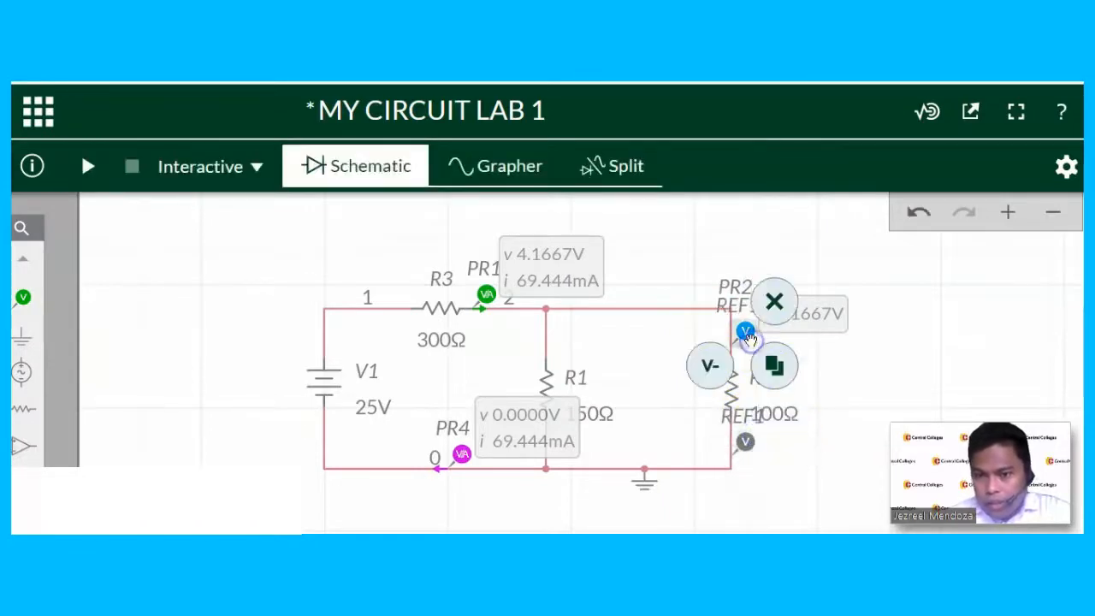
pyautogui.click(551, 336)
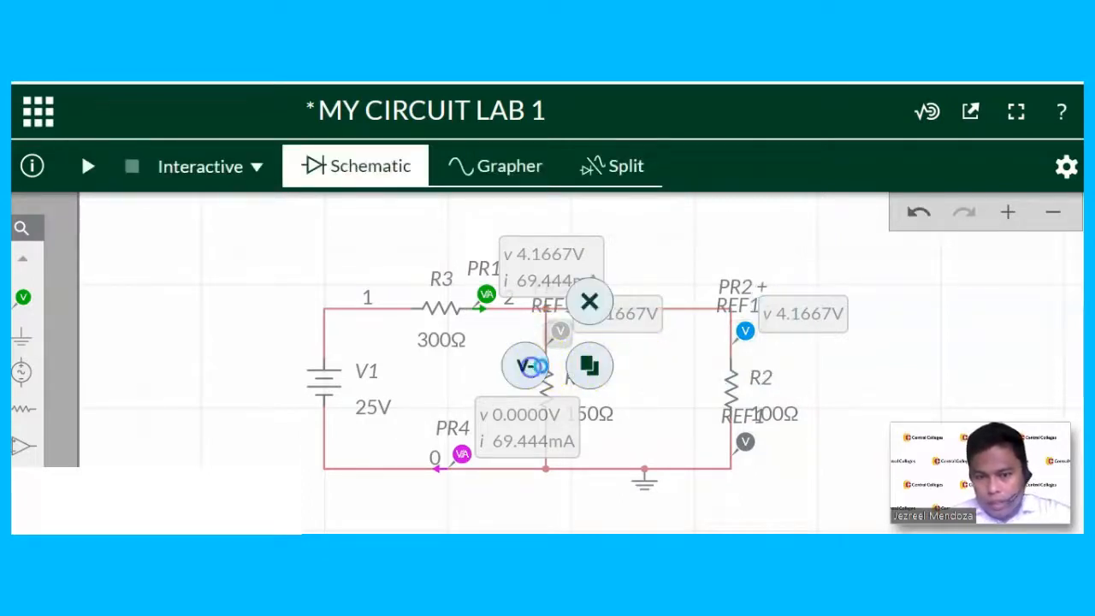
pyautogui.click(544, 367)
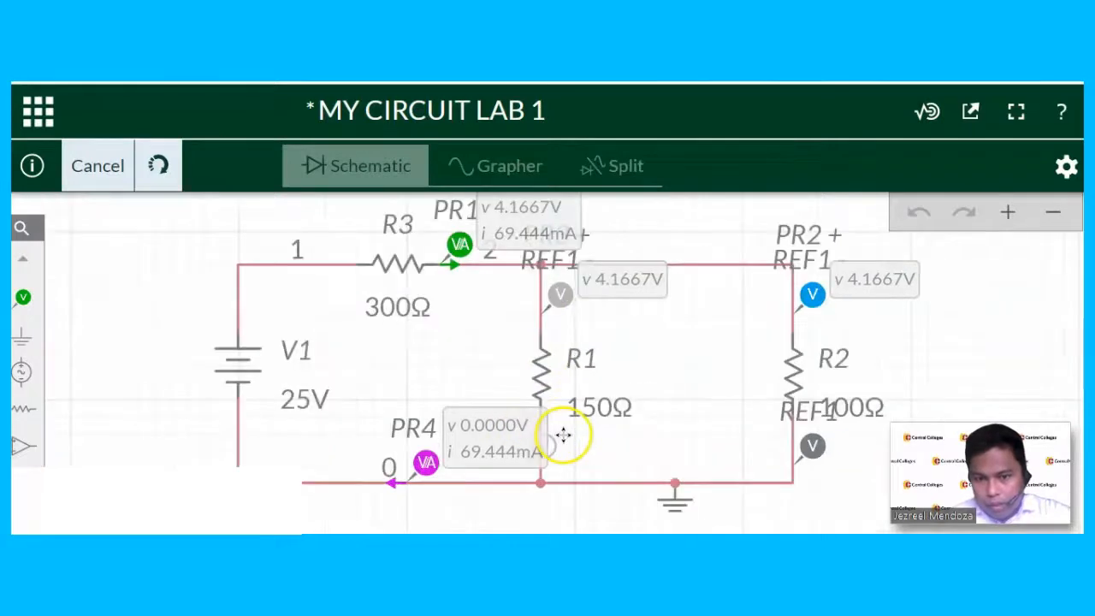
pyautogui.scroll(2, 565, 432)
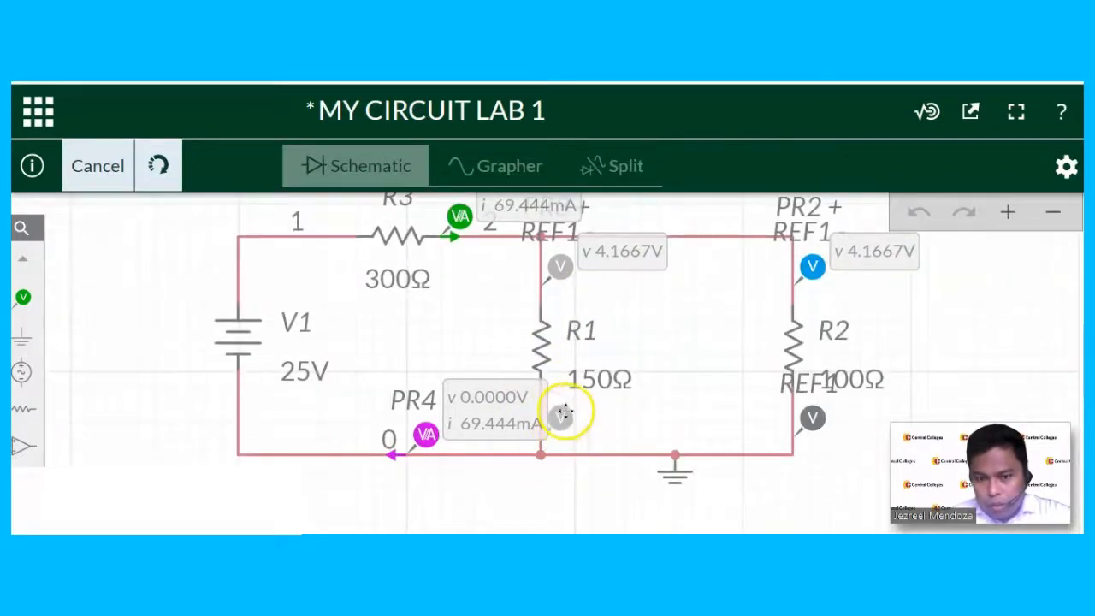
pyautogui.click(563, 414)
pyautogui.scroll(-2, 665, 475)
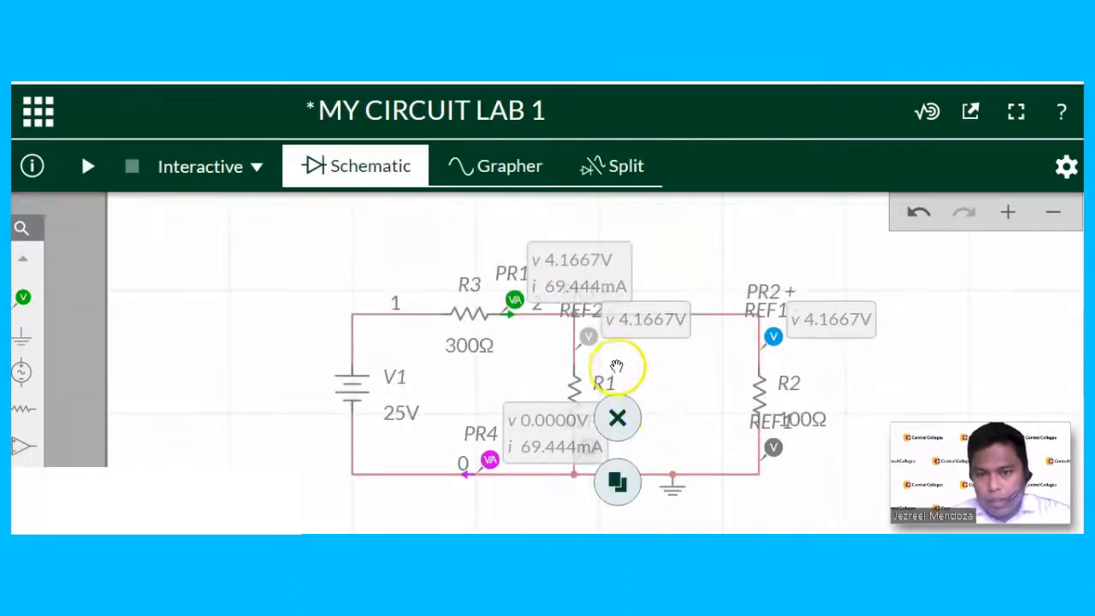
pyautogui.scroll(2, 616, 366)
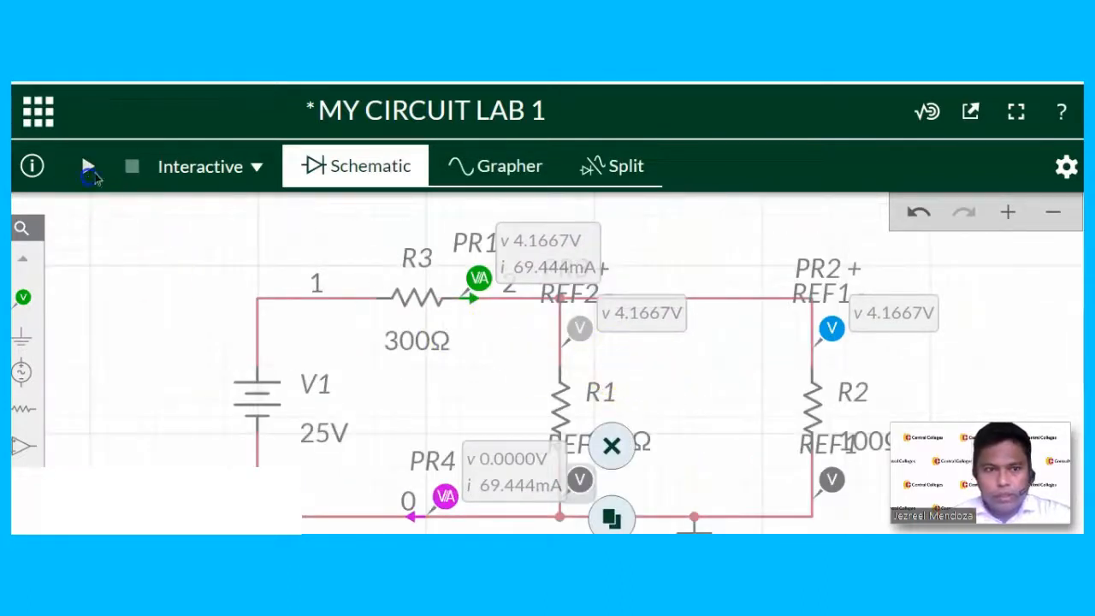
# Run the interactive simulation to read the voltages across R1 and R2, pausing it before stopping
pyautogui.click(87, 166)
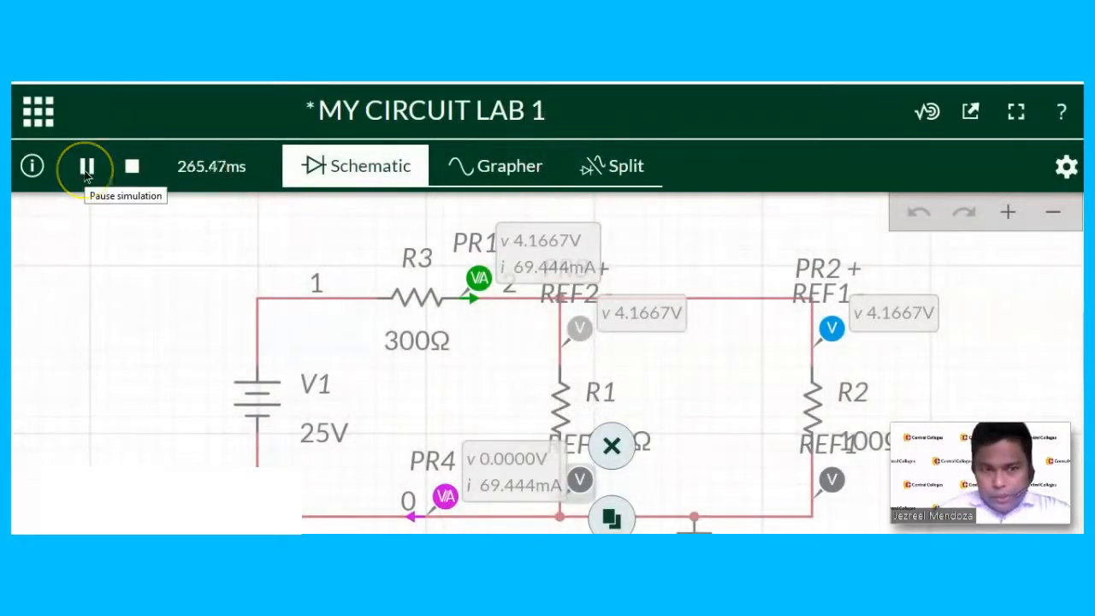
pyautogui.click(86, 168)
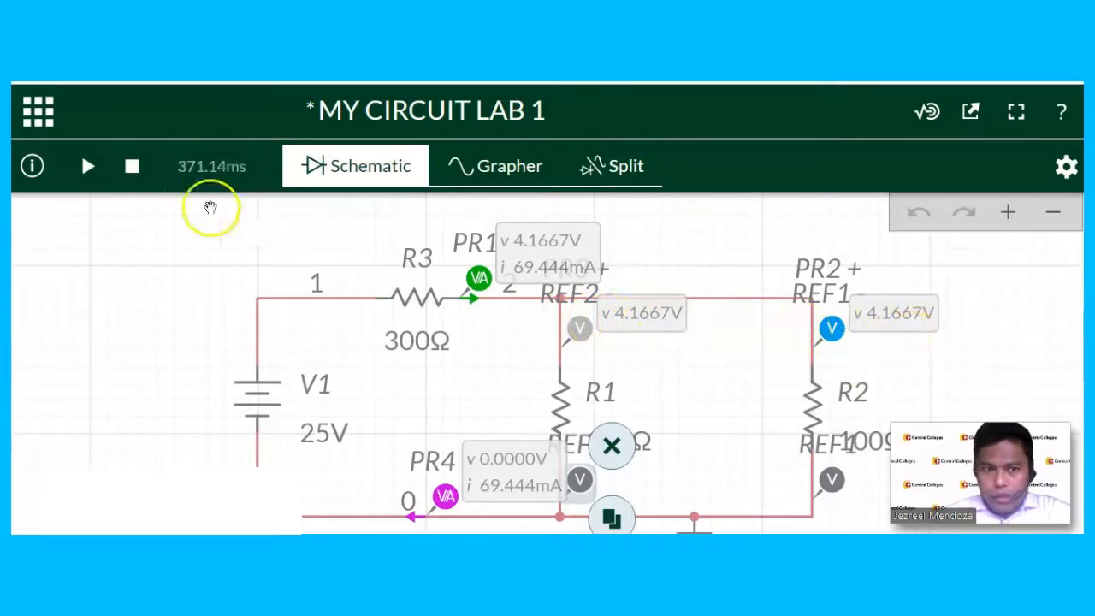
pyautogui.click(131, 166)
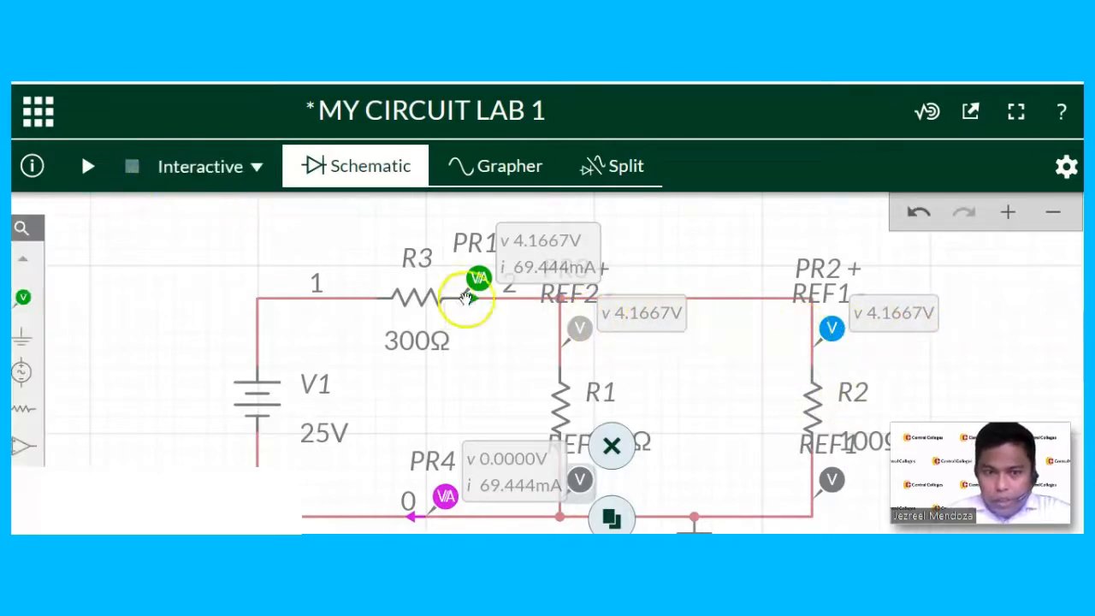
# Replace probe PR1 with a voltage probe between V1 and R3, and place its voltage reference between R3 and R1
pyautogui.click(479, 277)
pyautogui.click(509, 248)
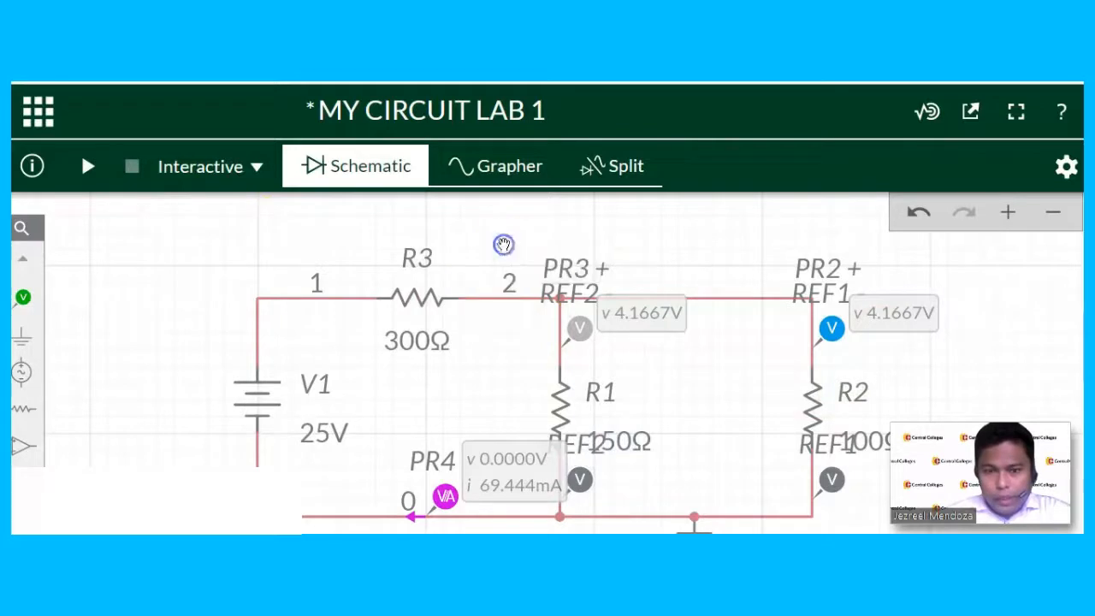
pyautogui.click(25, 311)
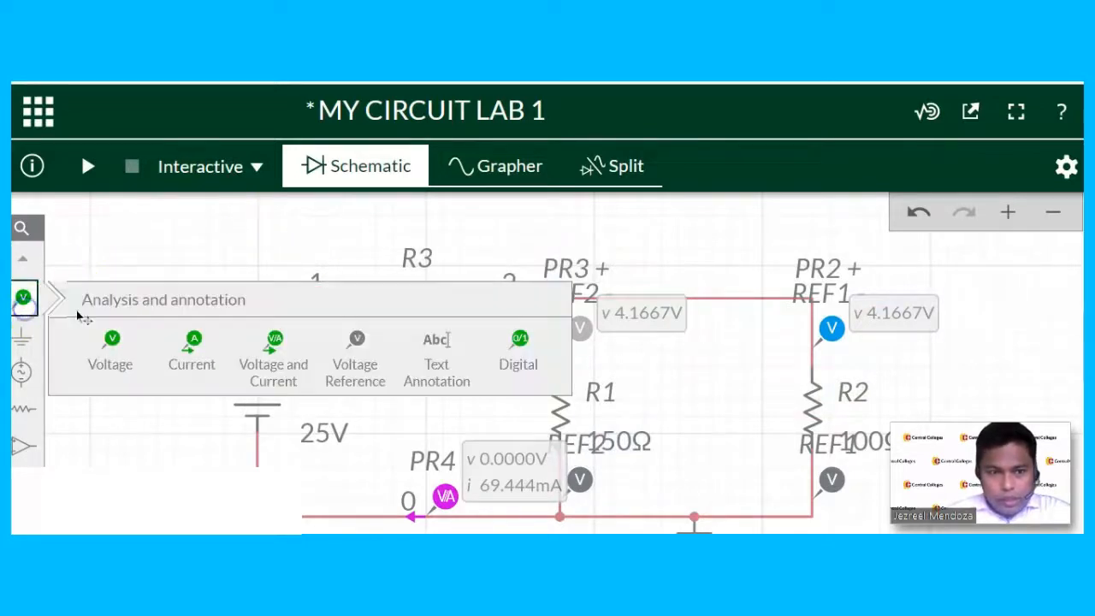
pyautogui.click(109, 347)
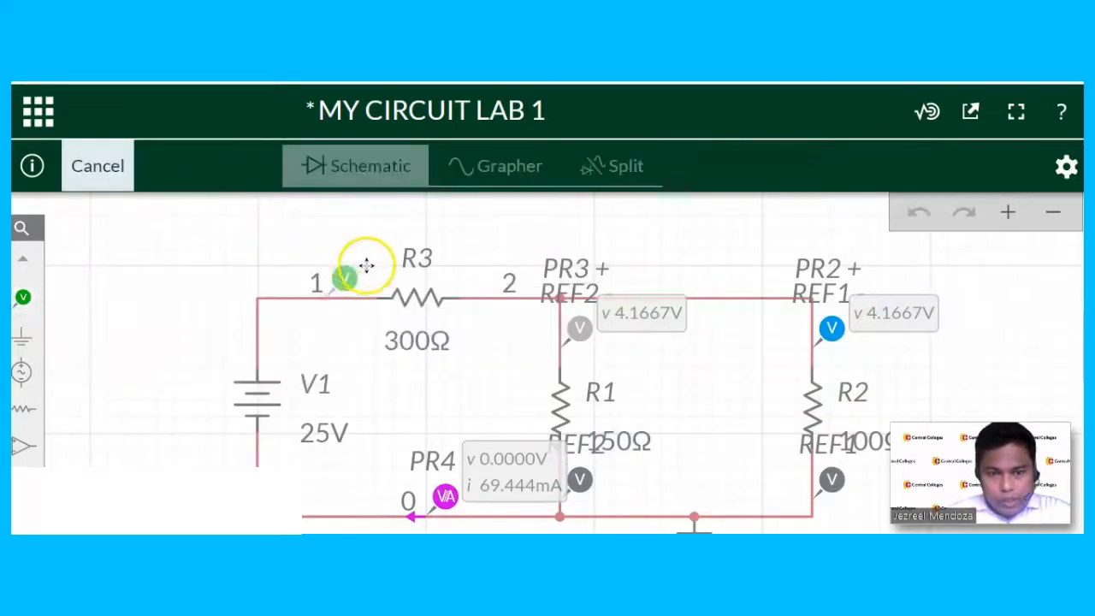
pyautogui.click(367, 267)
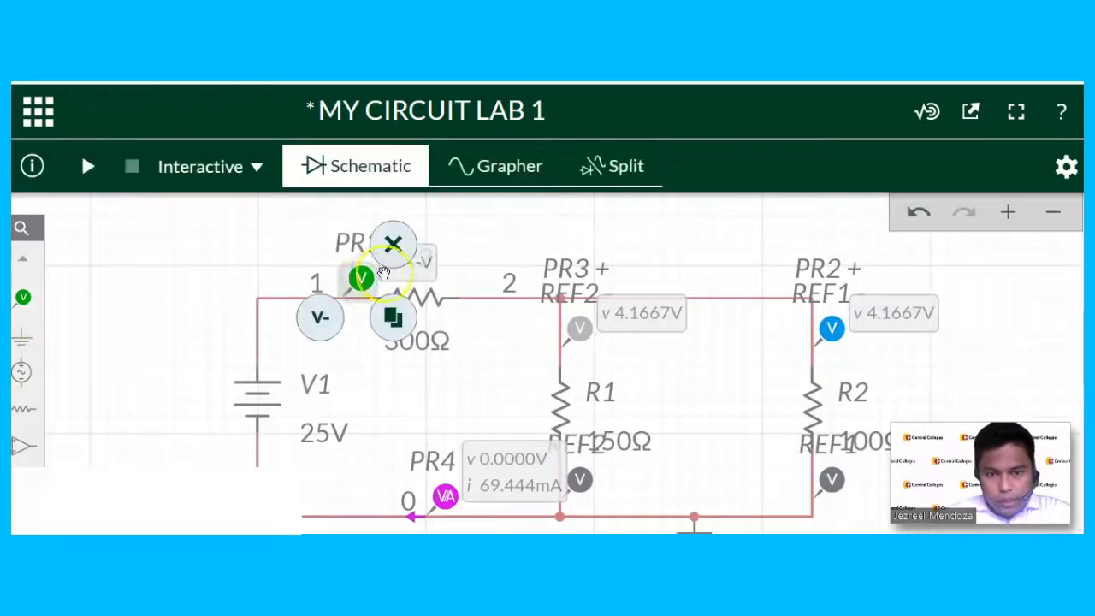
pyautogui.click(323, 318)
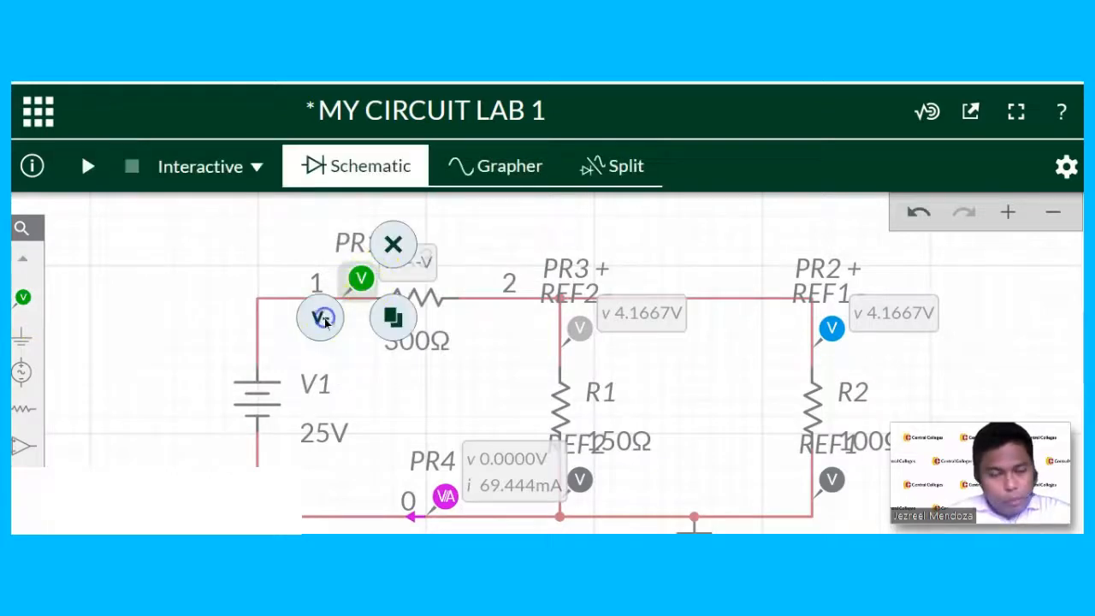
pyautogui.click(503, 272)
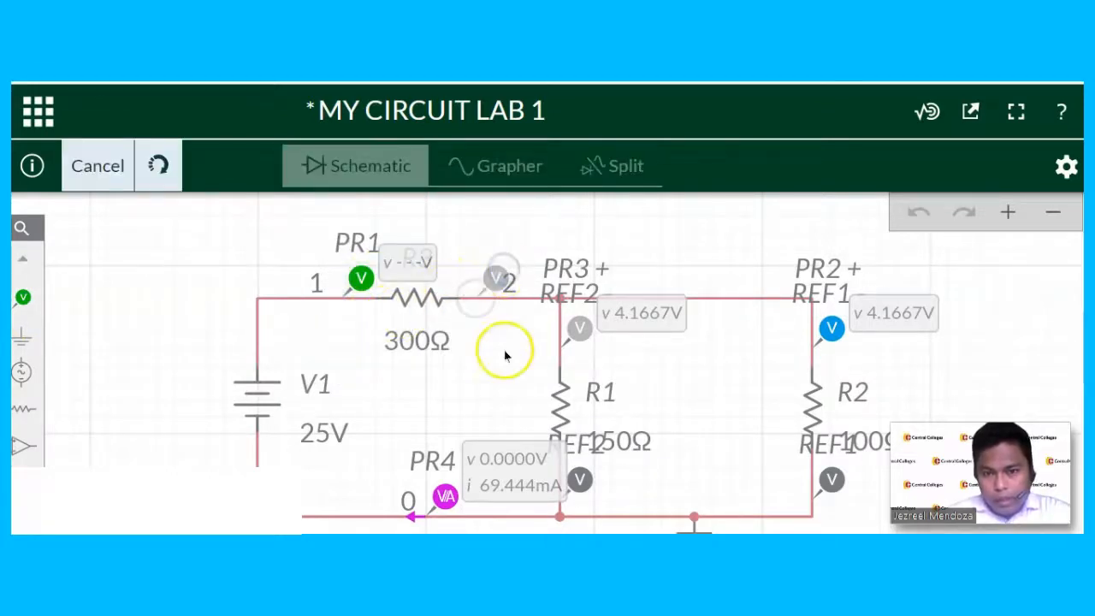
pyautogui.click(505, 373)
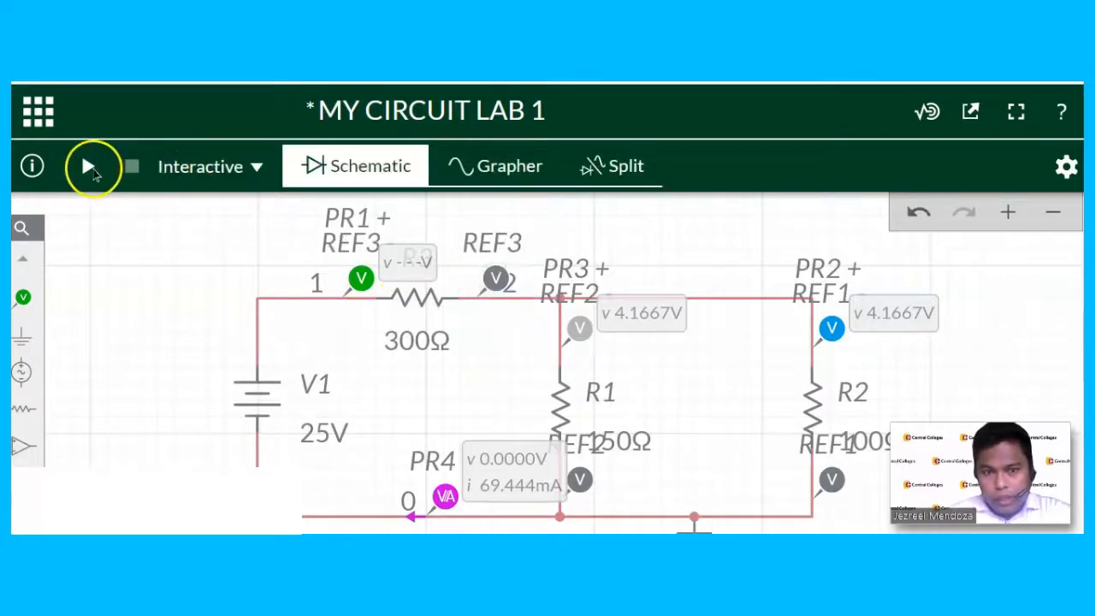
# Run the interactive simulation and pause it to read the voltage across the 300 Ω resistor along with the other probes
pyautogui.click(90, 167)
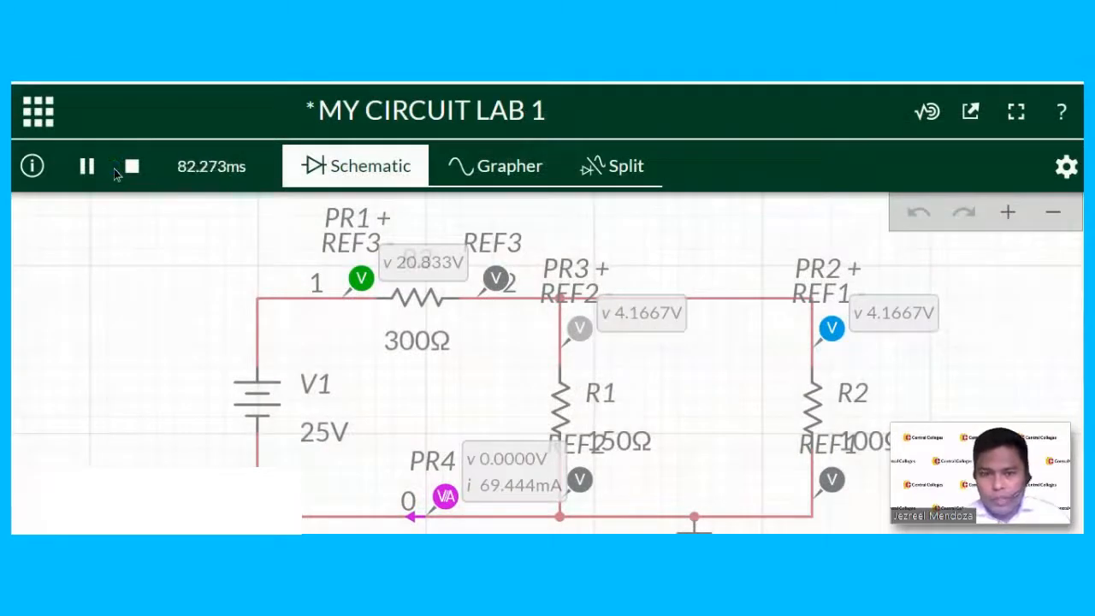
pyautogui.click(87, 166)
pyautogui.click(665, 397)
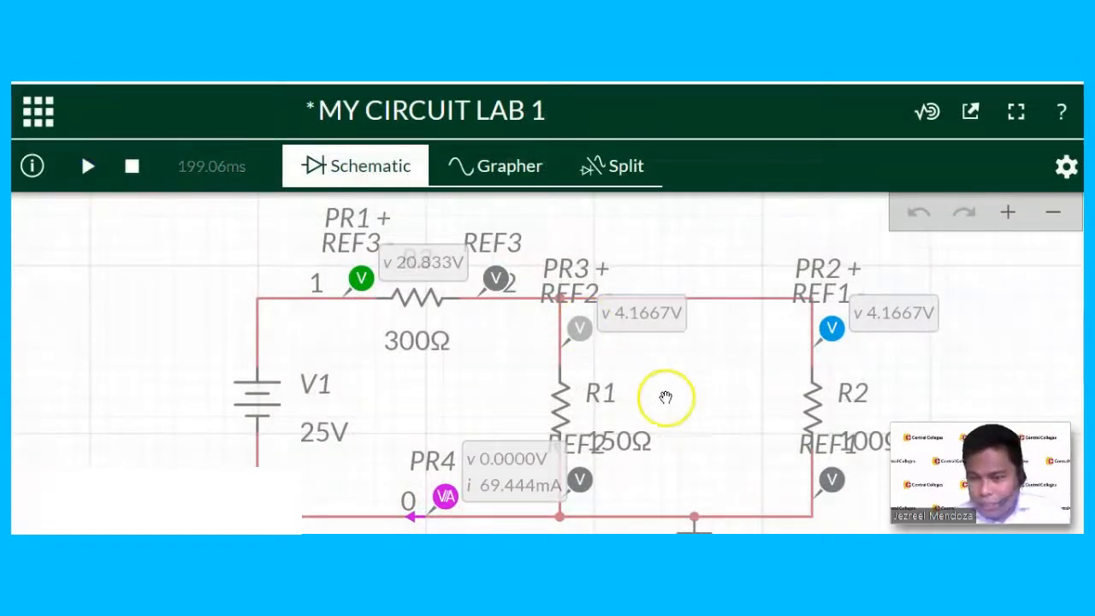
pyautogui.click(441, 295)
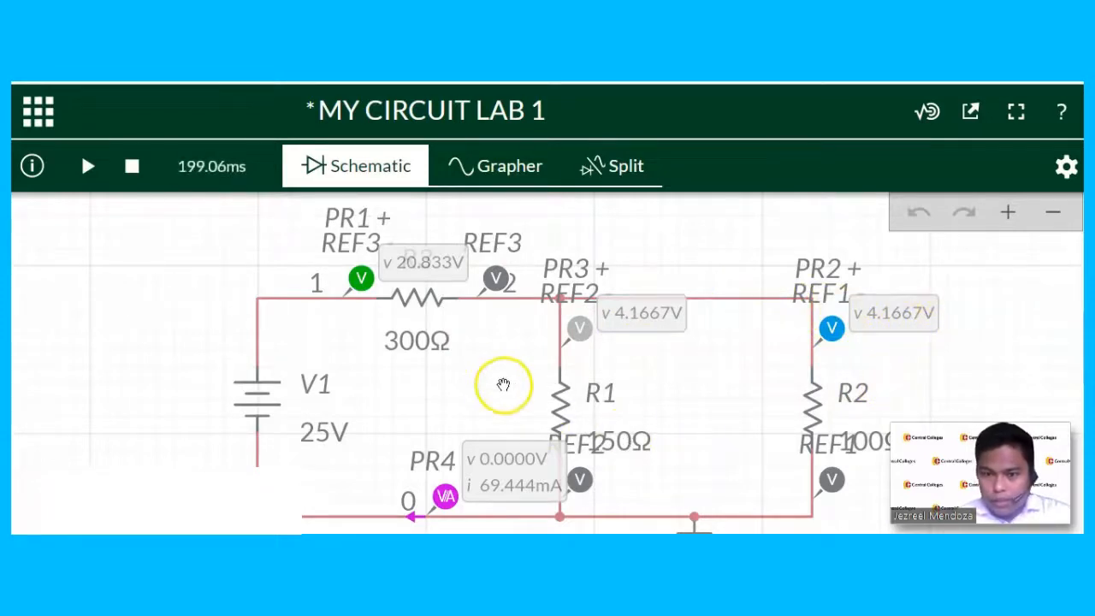
pyautogui.scroll(-2, 518, 330)
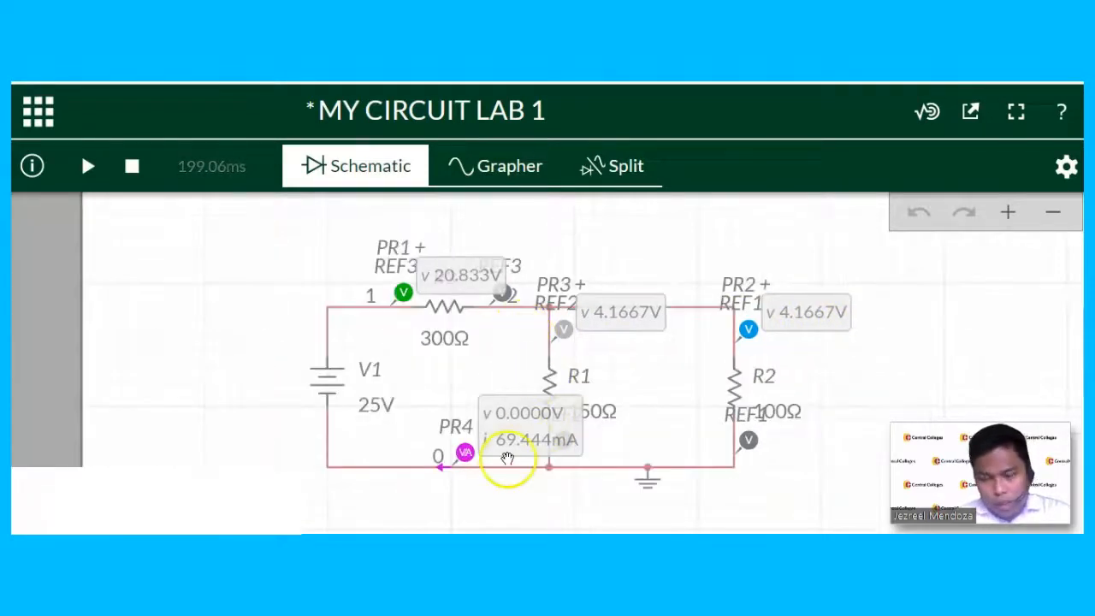
pyautogui.scroll(2, 519, 484)
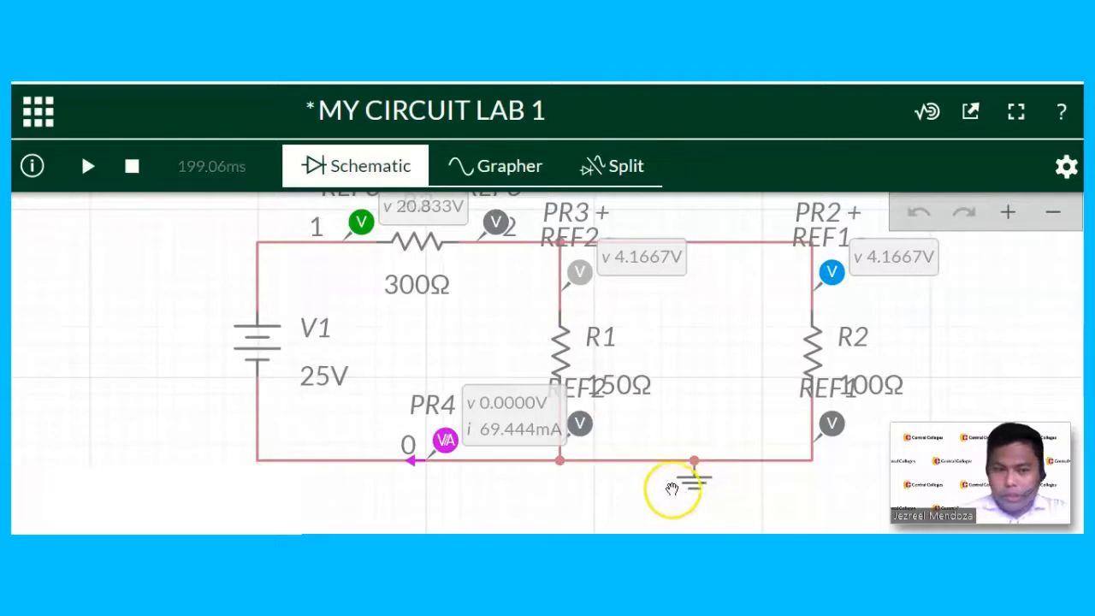
pyautogui.scroll(-2, 662, 462)
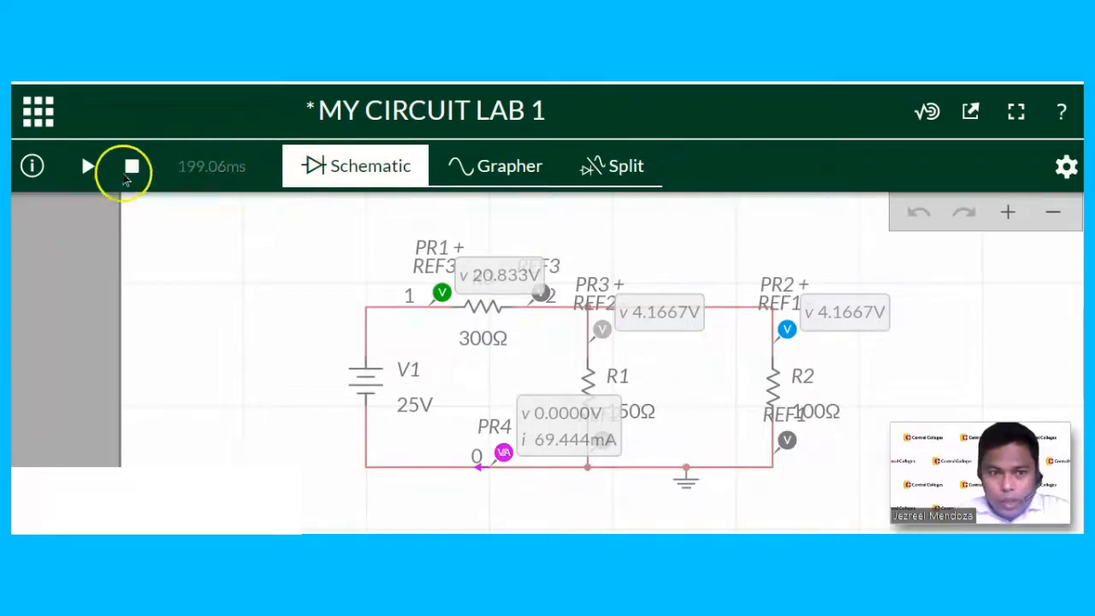
# Resume the simulation and view the probe traces in the grapher and in the split view before returning to the schematic
pyautogui.click(88, 169)
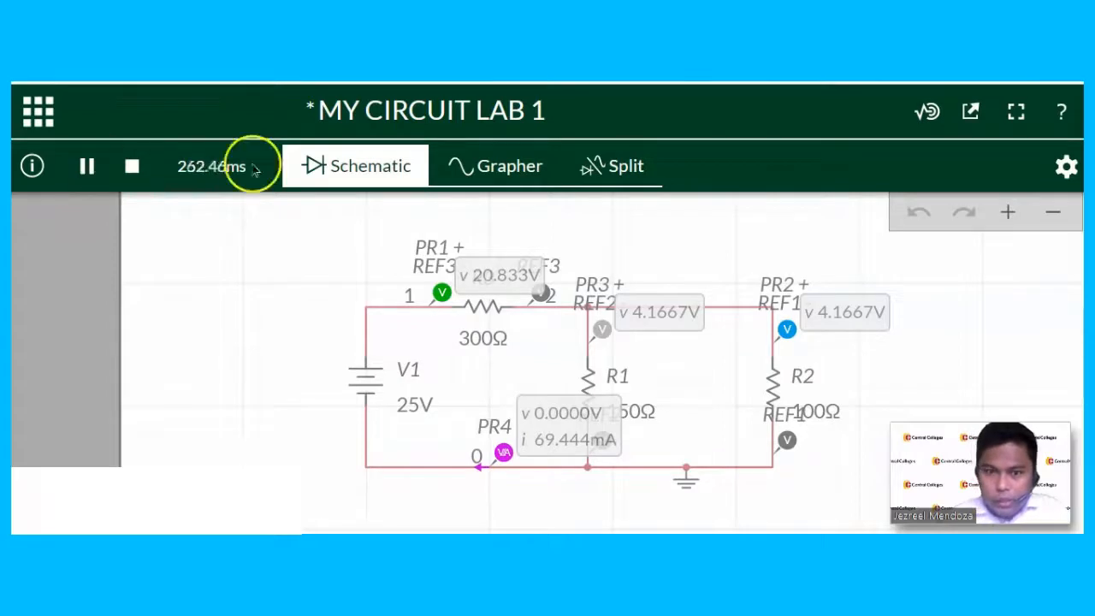
pyautogui.click(520, 173)
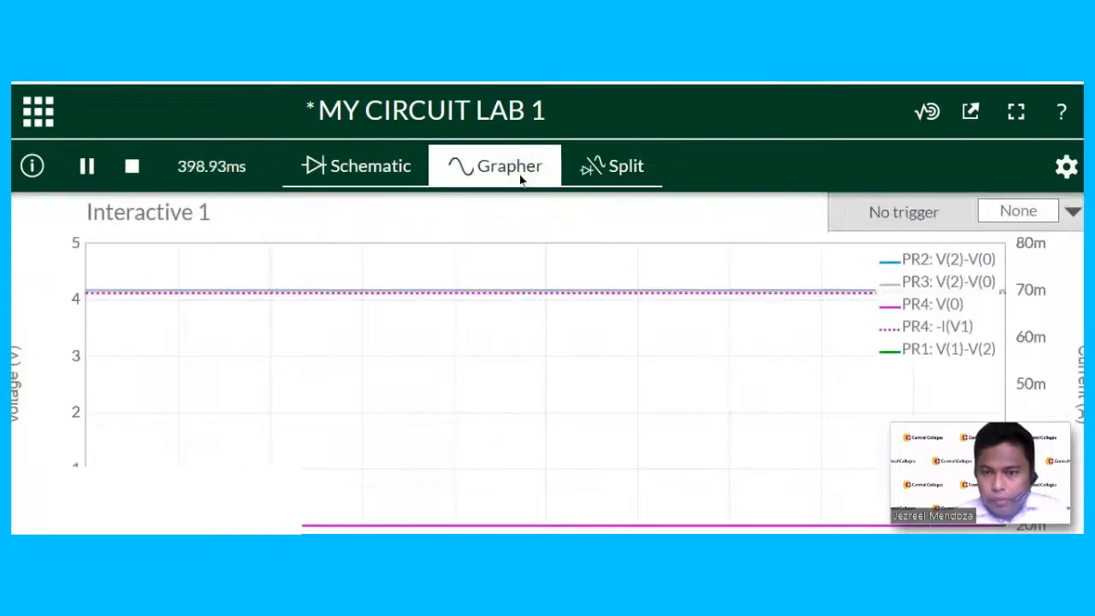
pyautogui.click(628, 170)
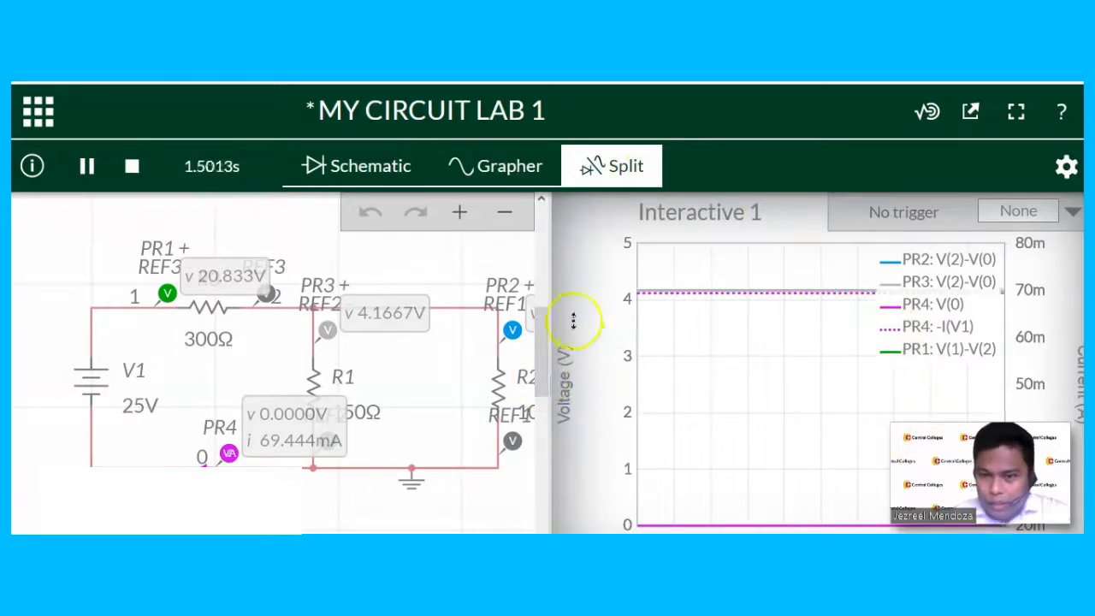
pyautogui.moveTo(708, 299)
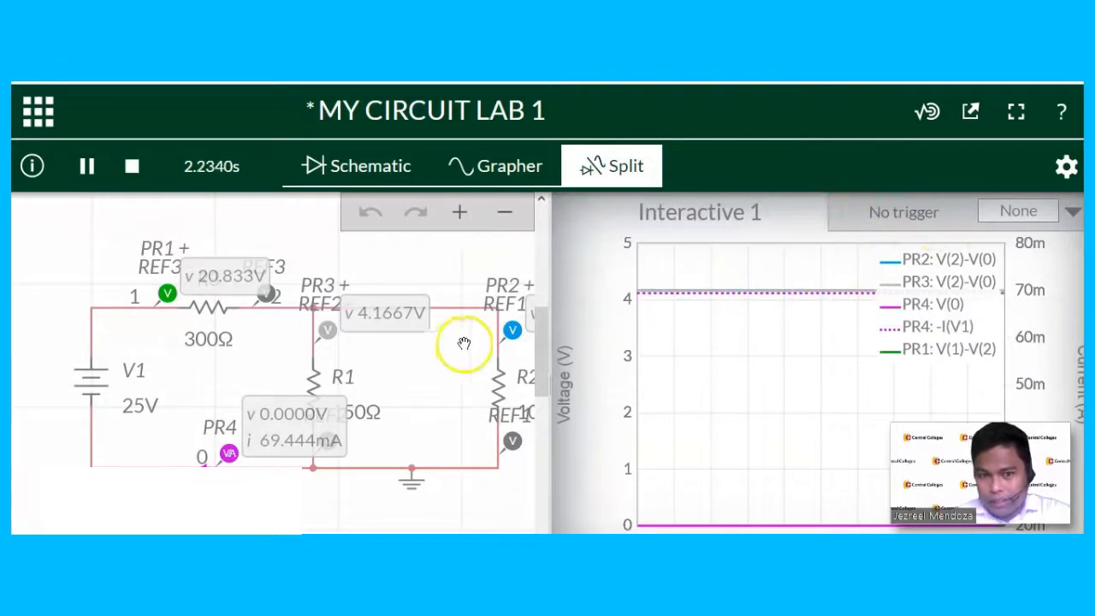
pyautogui.click(342, 166)
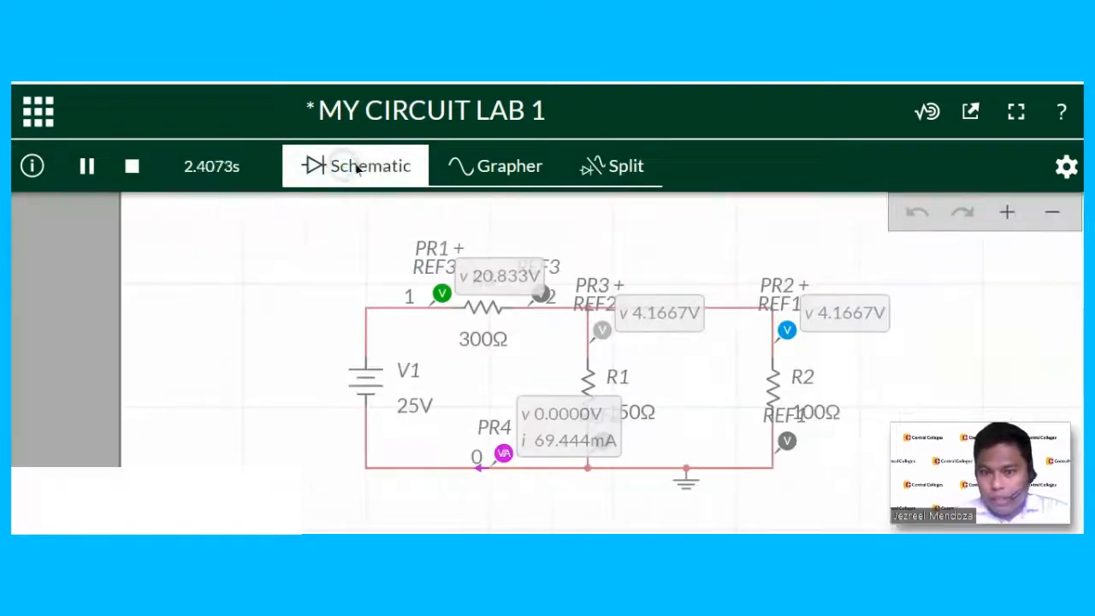